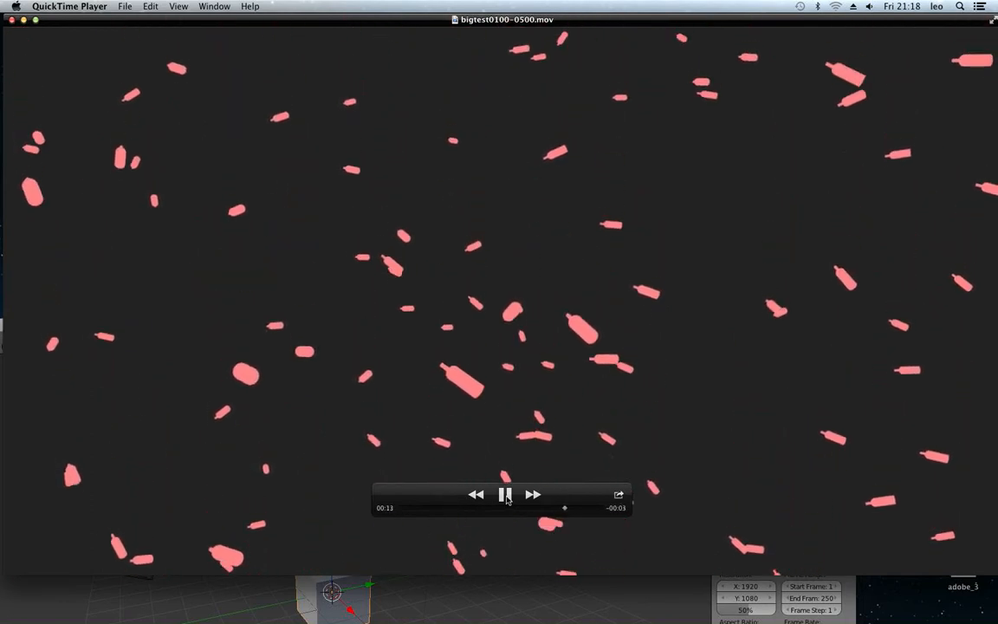
Step: Close the bigtest0100-0500.mov video, switch to Blender and show its window in full screen
left_click(506, 497)
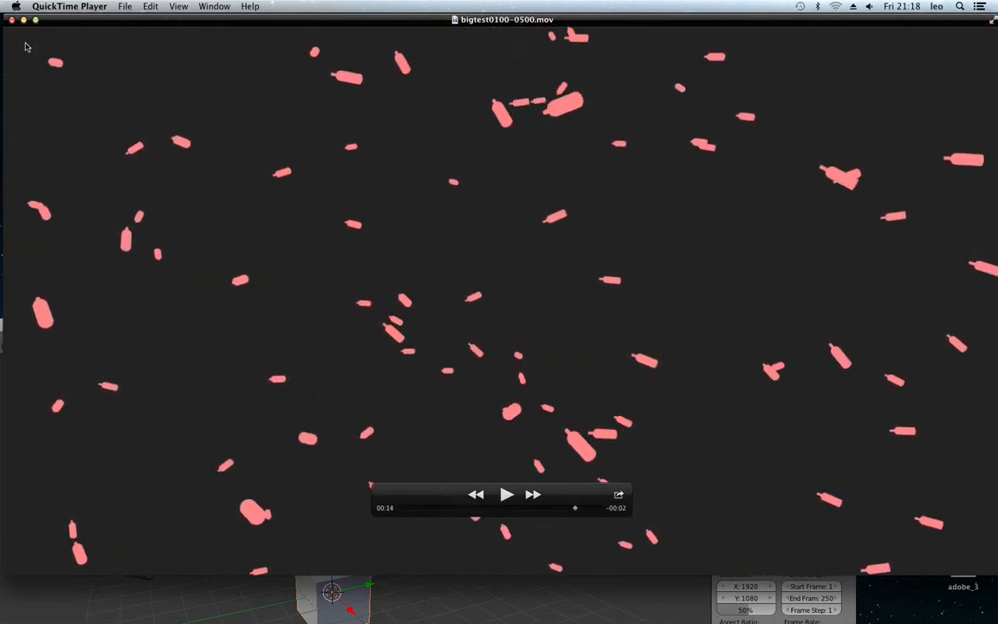
left_click(11, 20)
left_click_drag(387, 325, 518, 29)
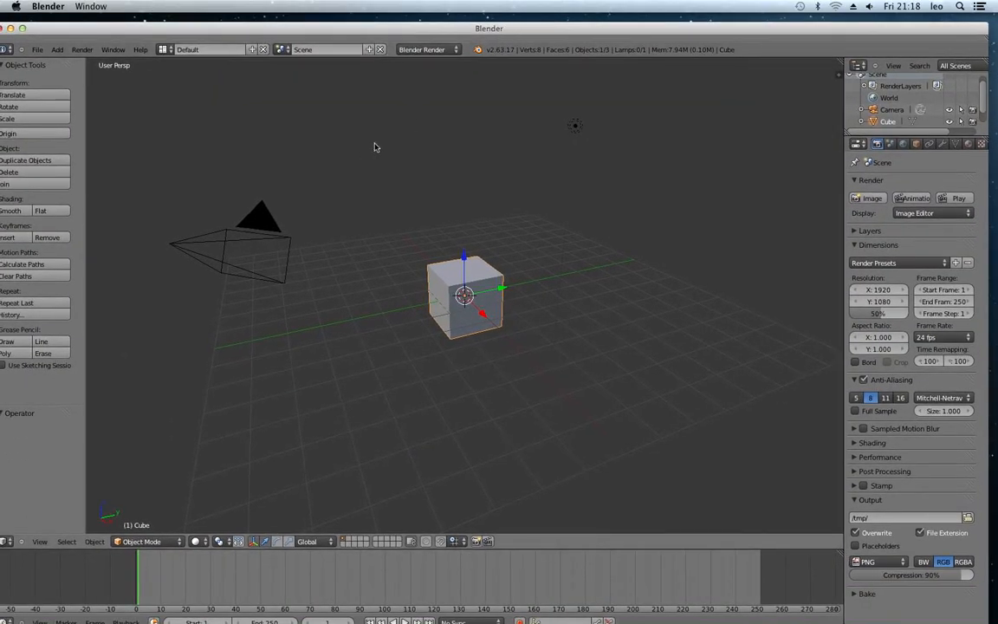
left_click_drag(250, 28, 259, 19)
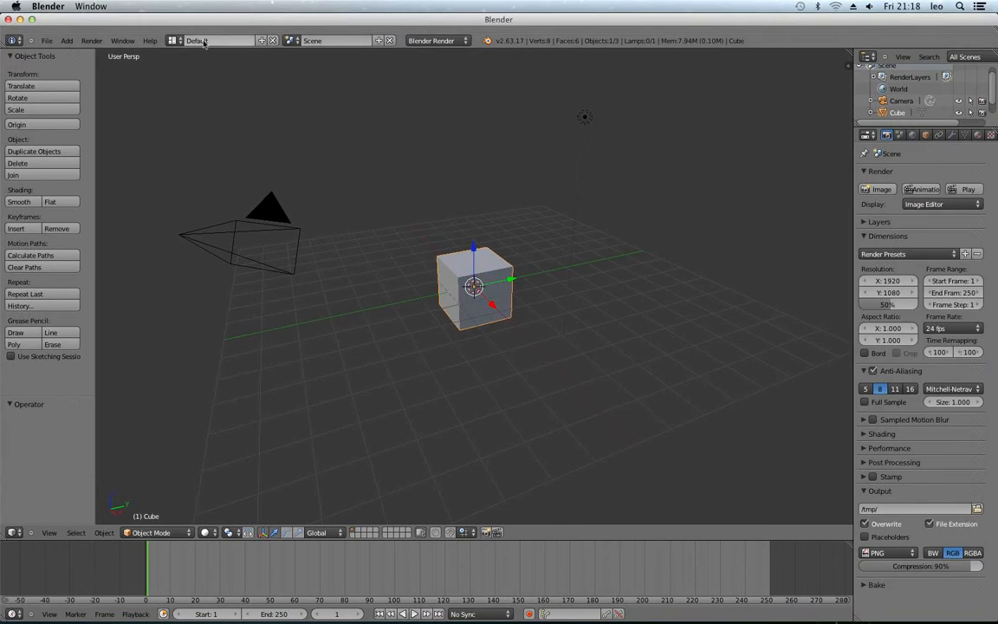
left_click(134, 41)
left_click(156, 65)
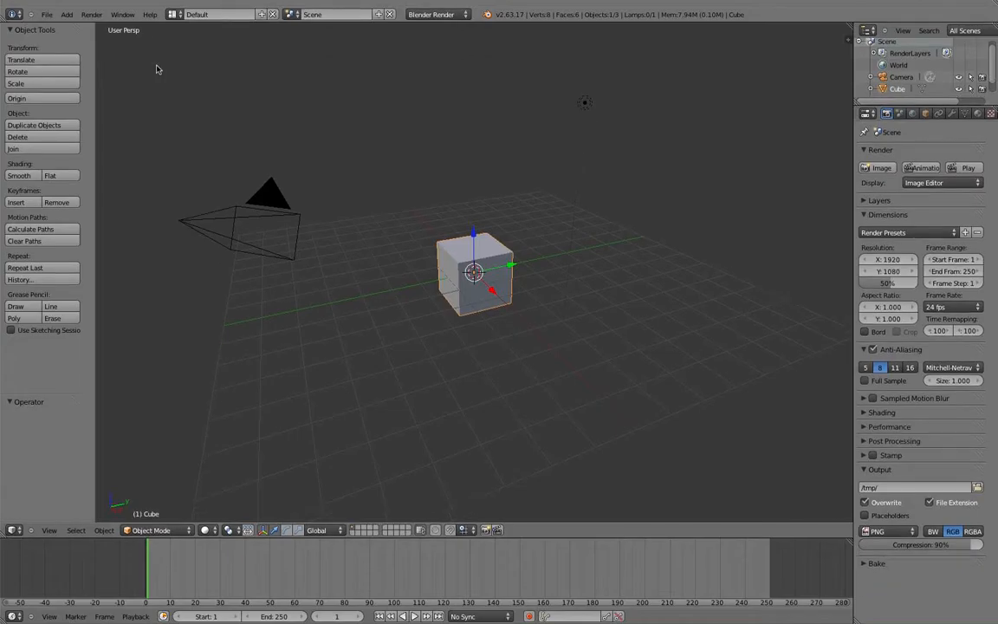
Step: Delete the default cube from the scene
scroll(525, 268, "down", 2)
scroll(497, 269, "up", 5)
middle_click_drag(532, 267, 499, 269)
key("KP_1")
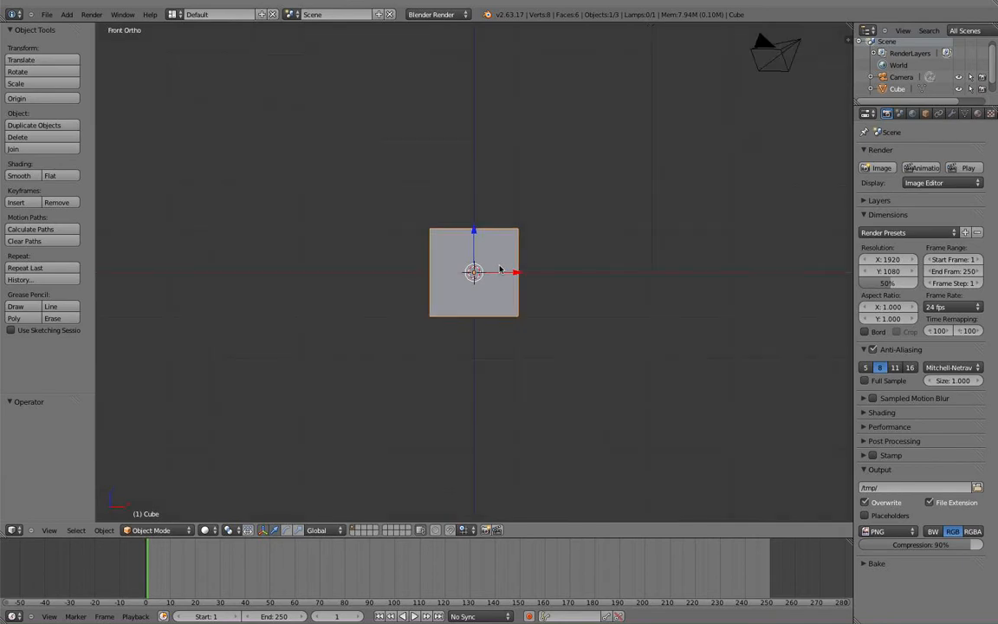
key("x")
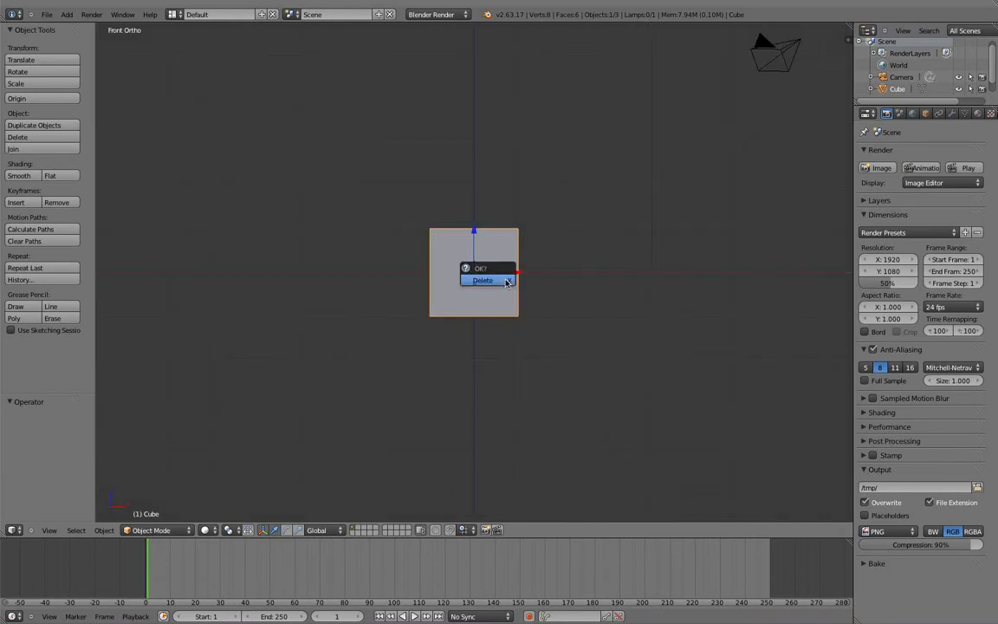
left_click(503, 281)
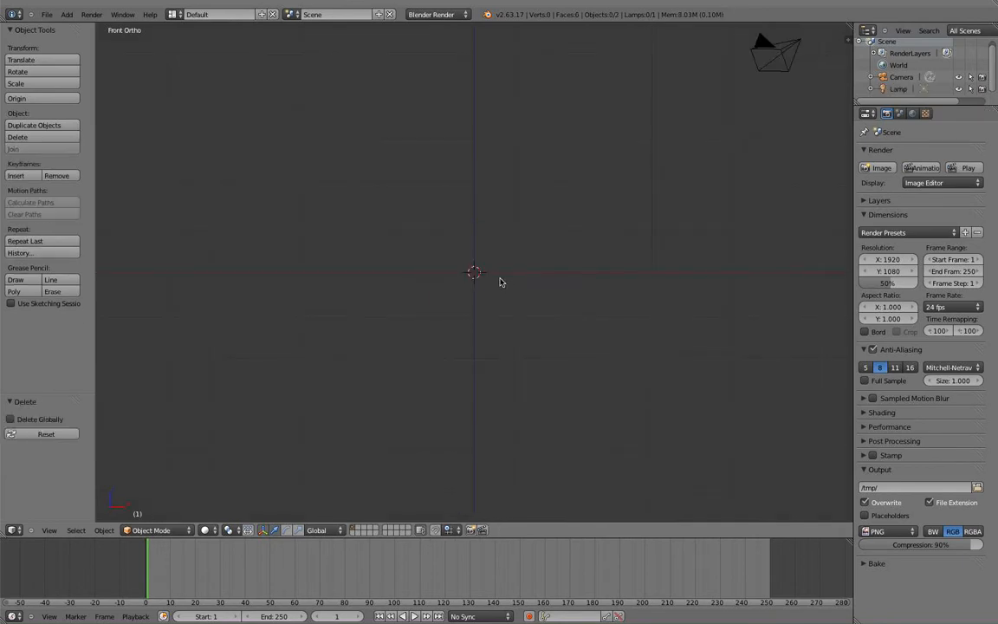
Step: Enable the "Add Mesh: Extra Objects" addon in the user preferences
key("shift+a")
mouse_move(500, 280)
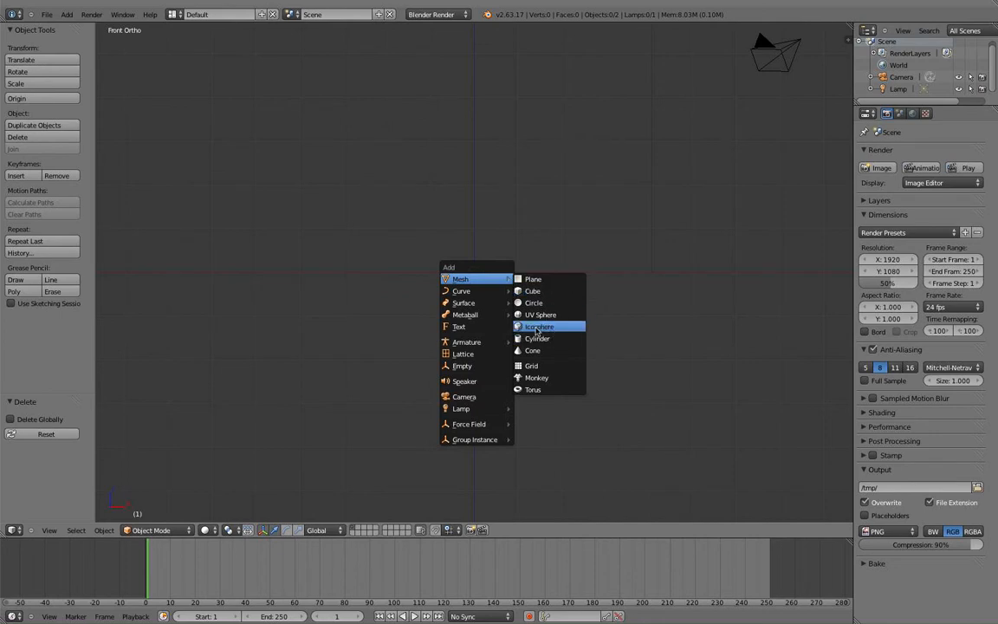
left_click(46, 14)
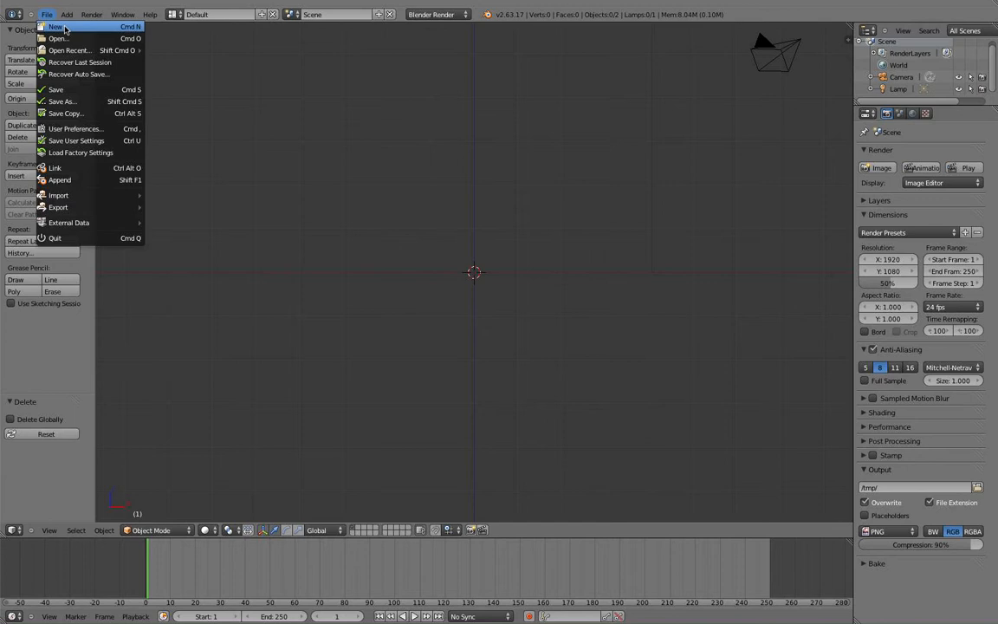
left_click(97, 128)
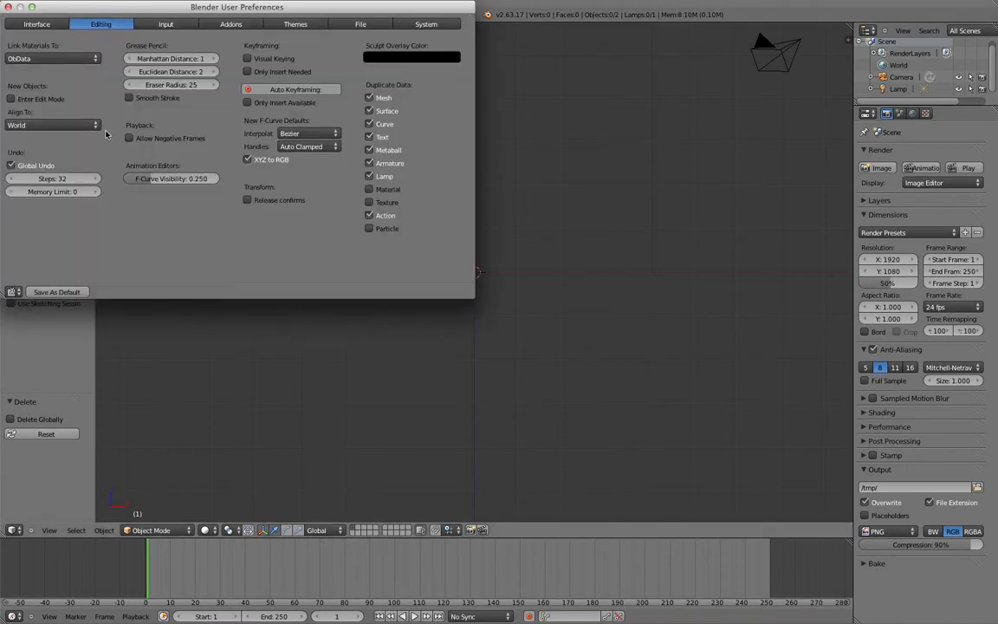
left_click(230, 26)
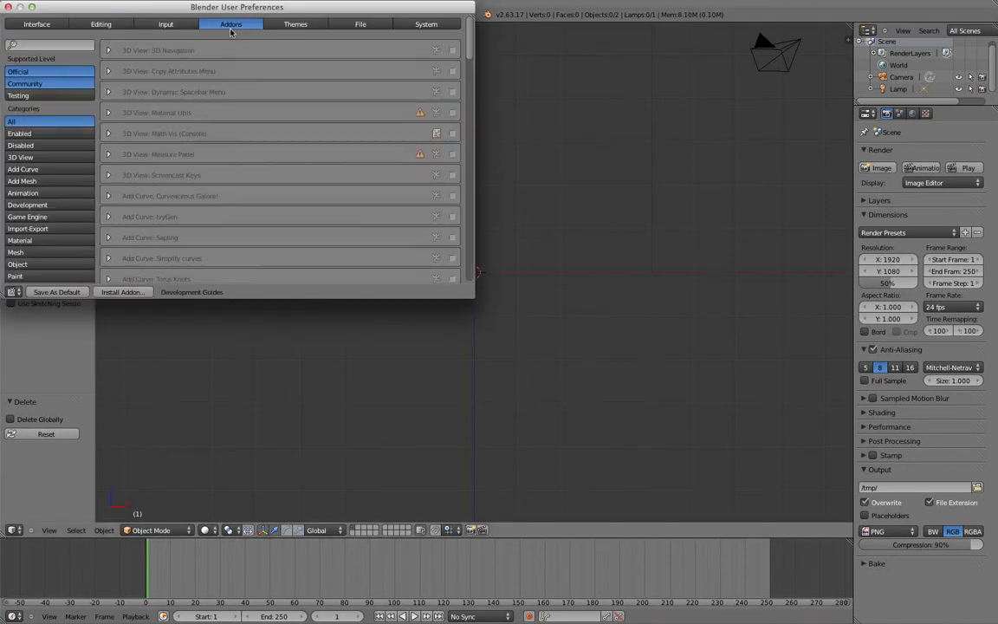
left_click(35, 181)
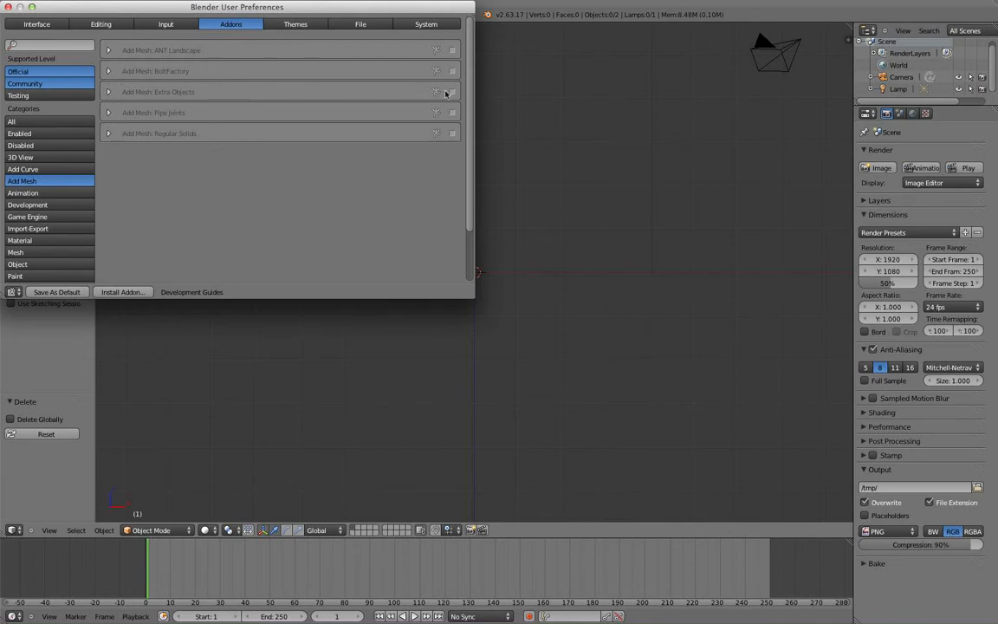
left_click(452, 92)
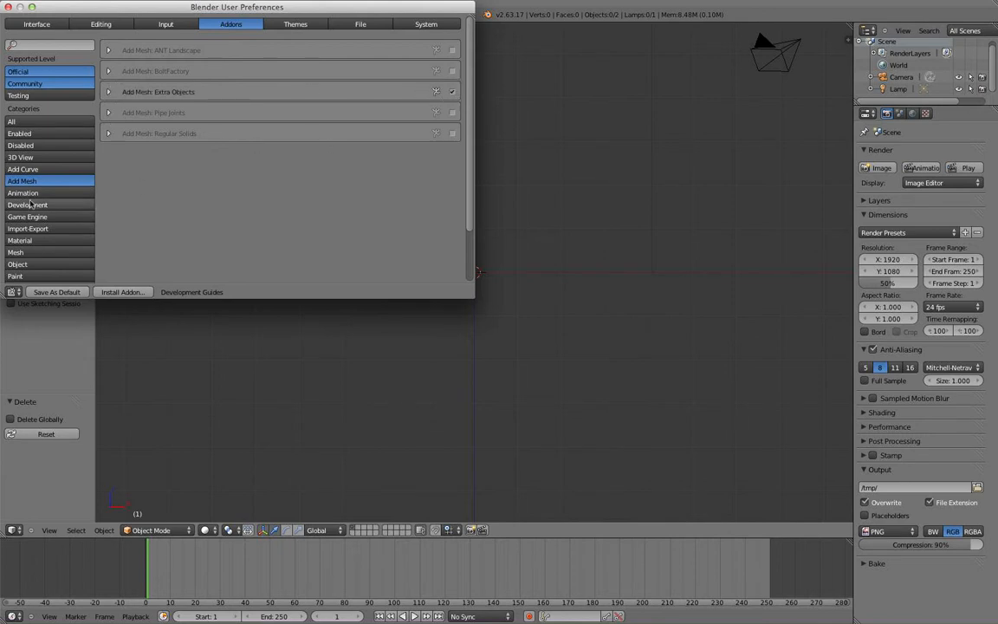
Step: Enable the "3D View: Screencast Keys" addon and close the user preferences
left_click(30, 123)
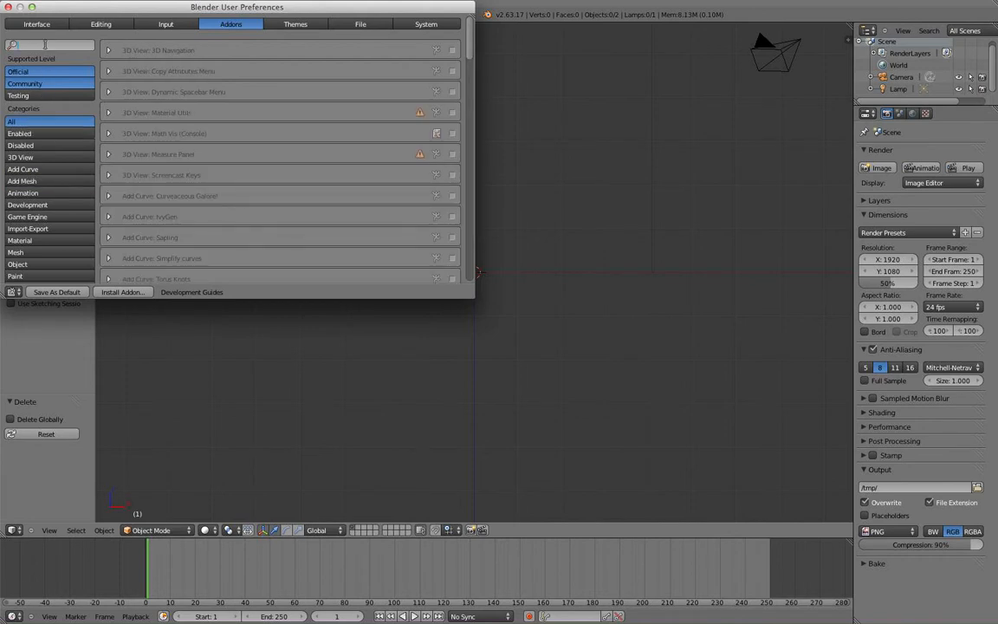
scroll(45, 44, "down", 4)
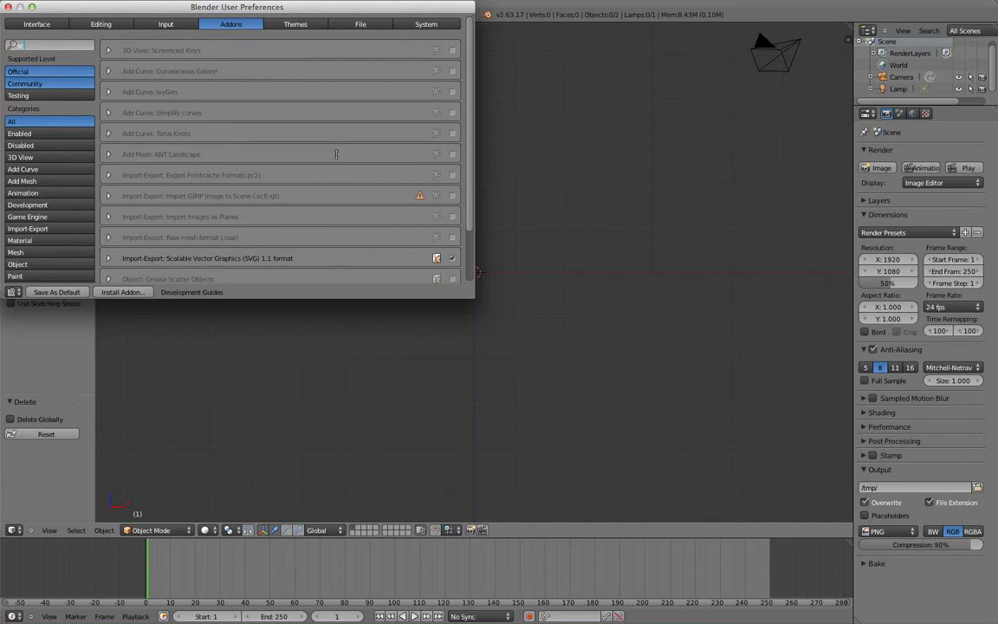
left_click(452, 50)
left_click(8, 8)
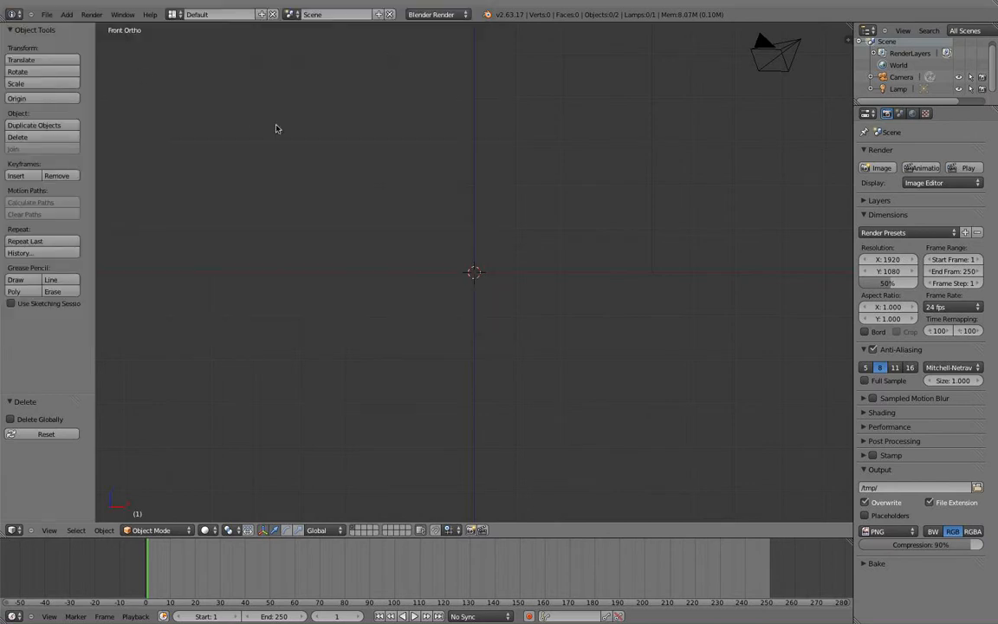
Step: Start the Screencast Keys display in the 3D view
key("n")
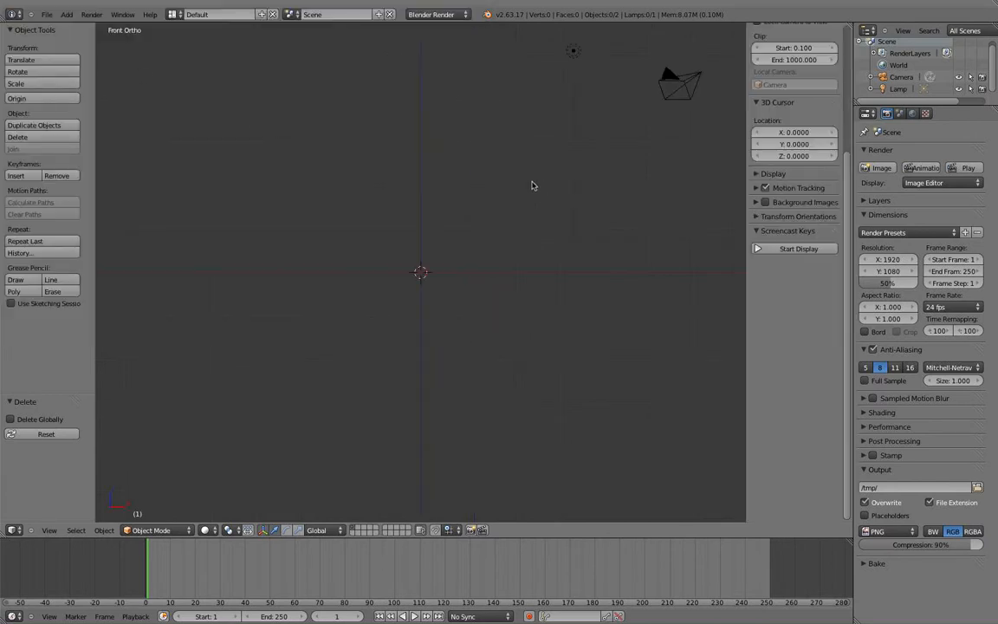
left_click(784, 248)
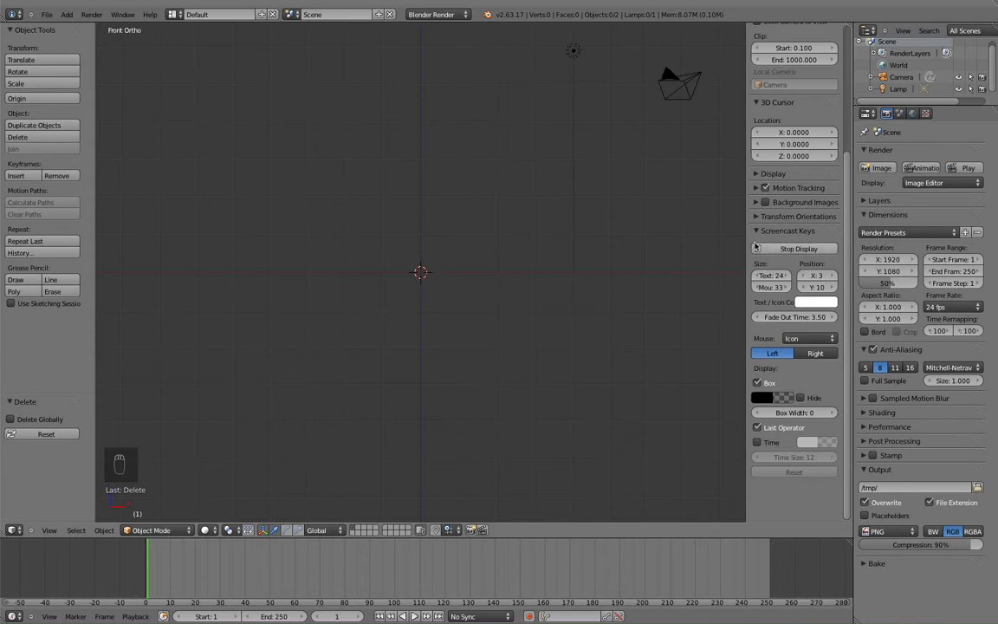
key("n")
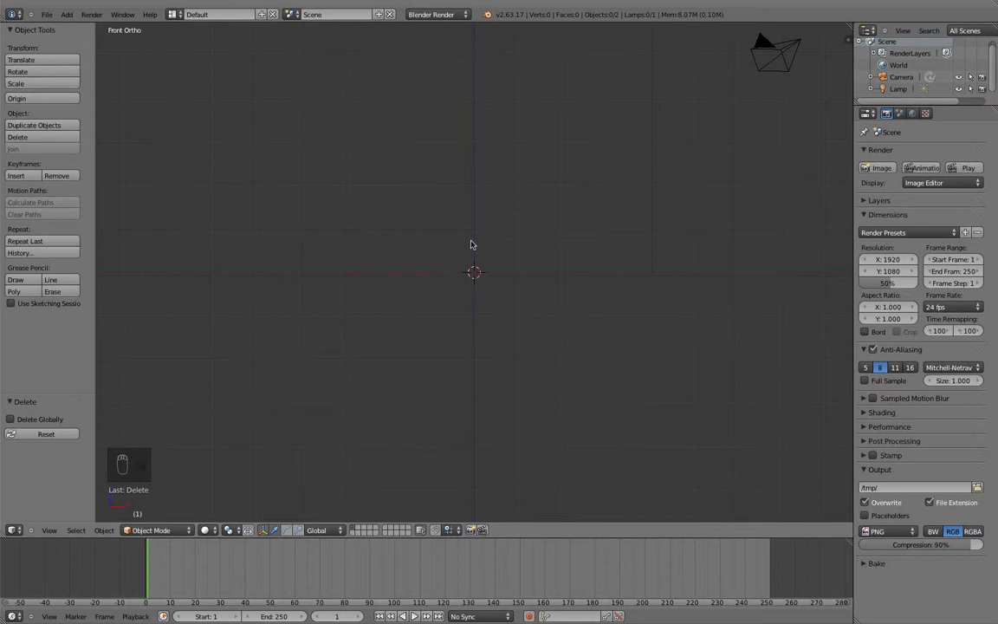
Step: Add a Gear mesh from the Extra Objects at the 3D cursor and view it from the top
scroll(452, 241, "down", 3)
scroll(452, 240, "up", 4)
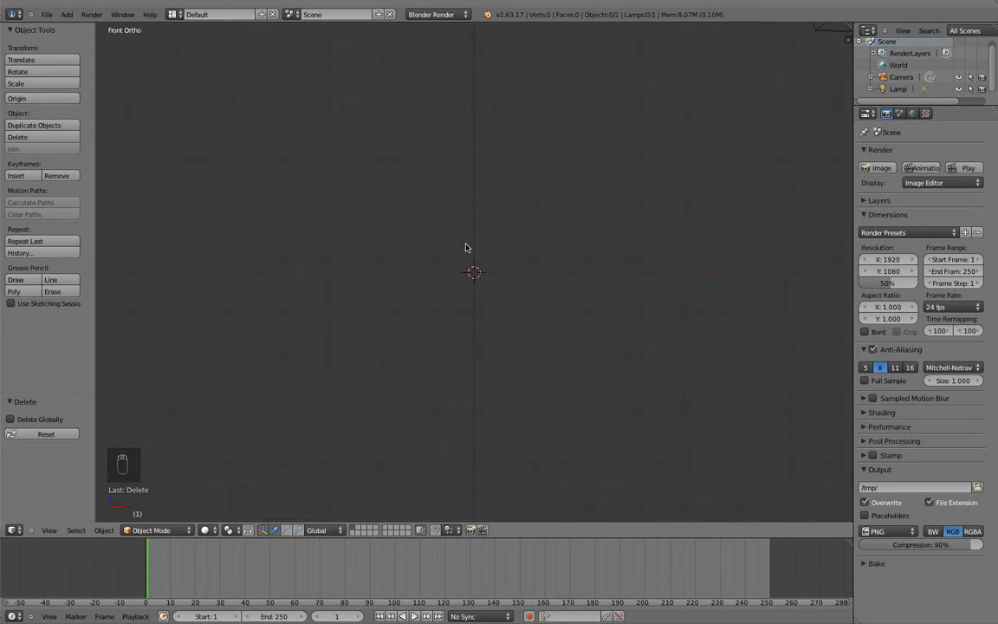
scroll(468, 252, "up", 1)
key("shift+a")
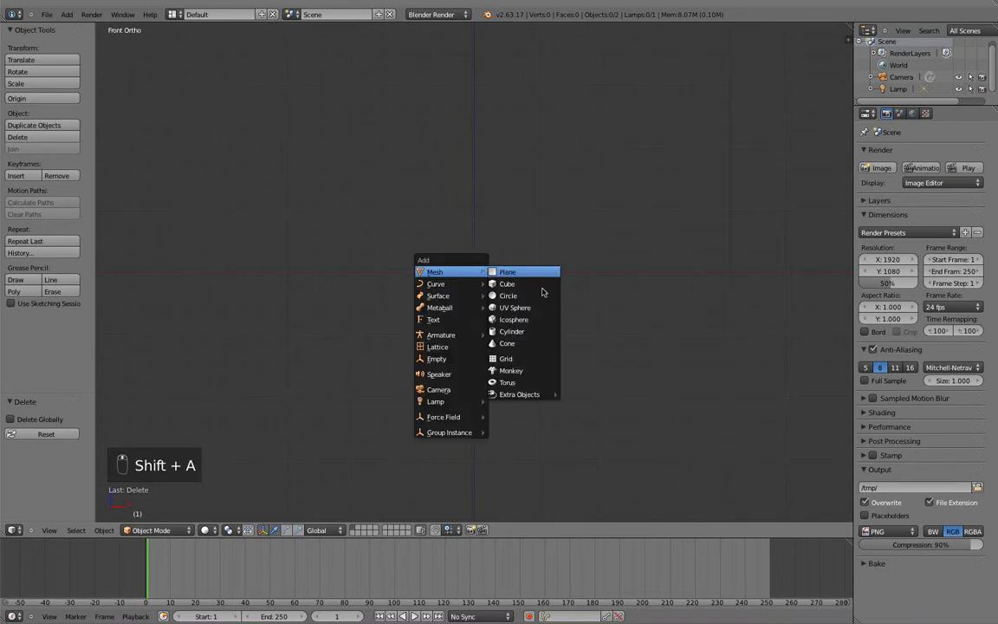
mouse_move(451, 272)
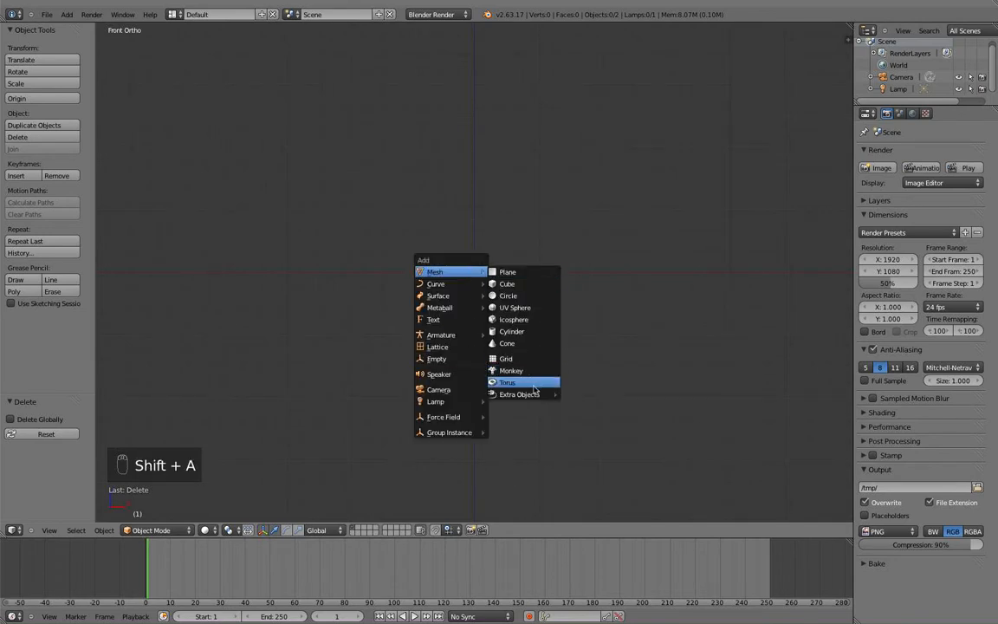
mouse_move(533, 394)
mouse_move(592, 407)
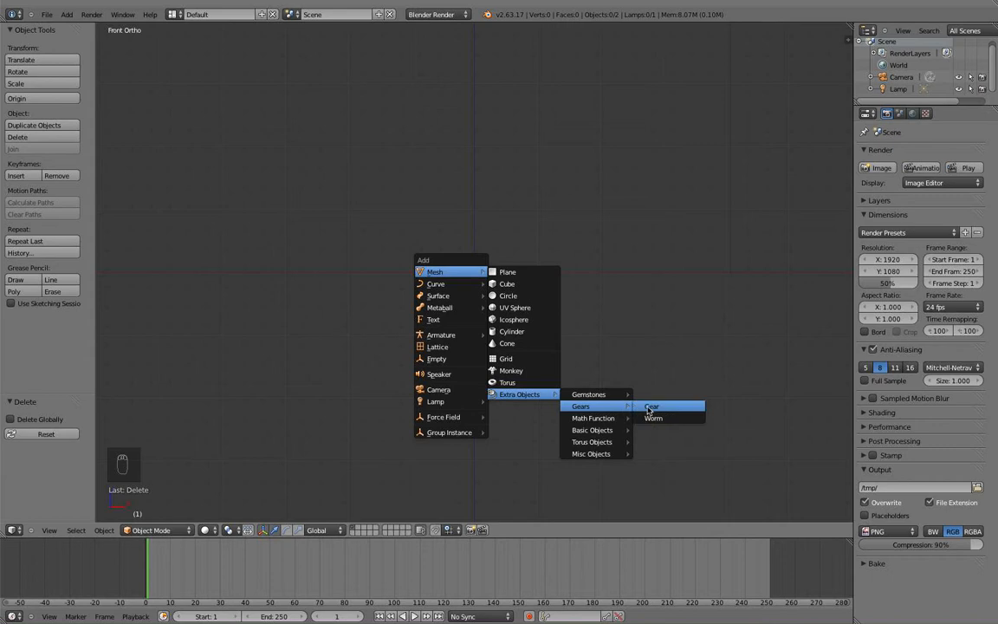
left_click(649, 409)
middle_click_drag(542, 329, 533, 363)
key("KP_7")
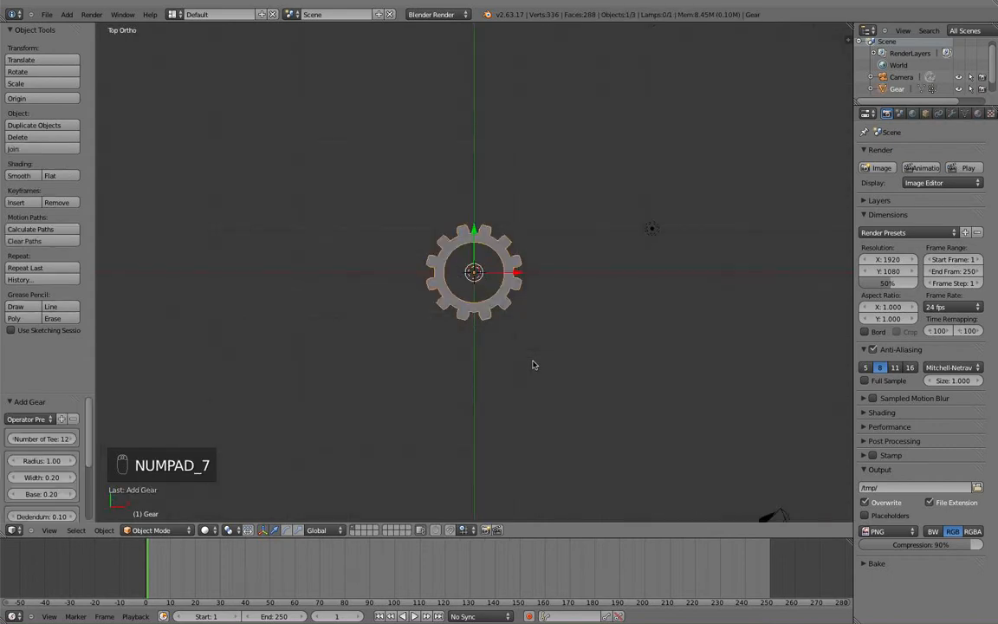
Step: In Edit Mode, bridge the upper and lower edge loops around the gear's central hole to form an inner wall
scroll(532, 351, "up", 6)
scroll(528, 346, "down", 2)
middle_click_drag(528, 352, 500, 297)
scroll(500, 298, "up", 2)
key("q")
key("Tab")
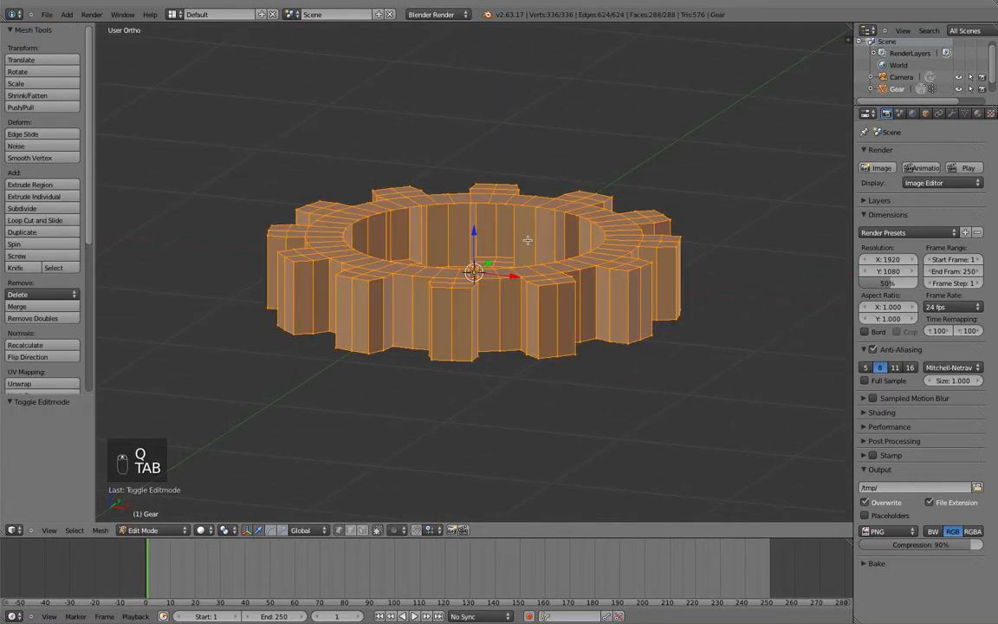
middle_click_drag(527, 240, 500, 260)
right_click(517, 179, "alt")
right_click(503, 246, "alt+shift")
key("w")
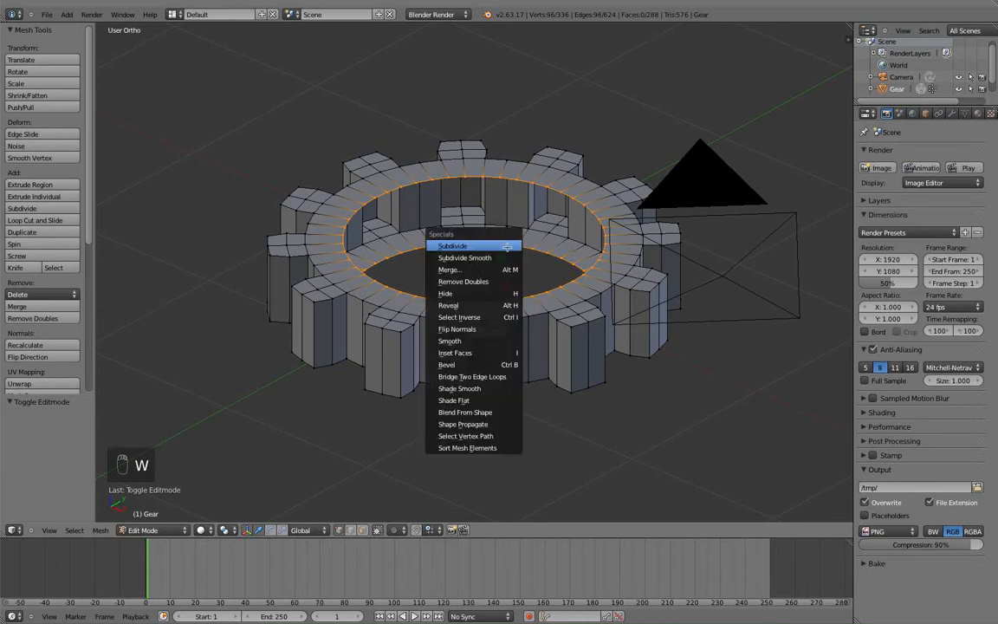
left_click(499, 376)
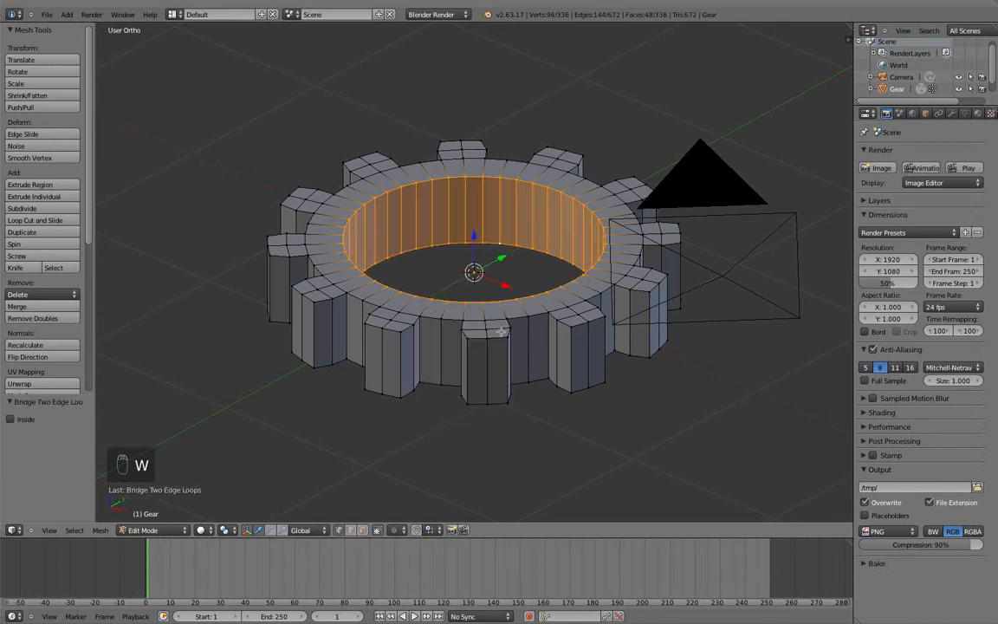
Step: Deselect the gear's geometry and inspect the bridged inner wall from several angles
scroll(516, 239, "down", 3)
middle_click_drag(515, 238, 479, 272)
key("a")
scroll(507, 272, "up", 3)
scroll(464, 277, "down", 1)
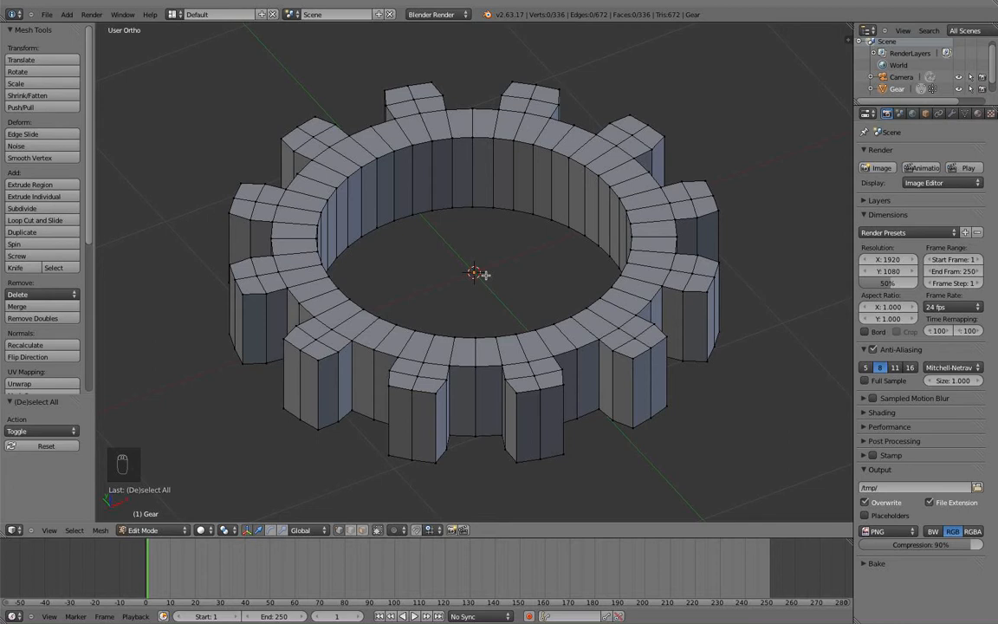
scroll(485, 275, "down", 5)
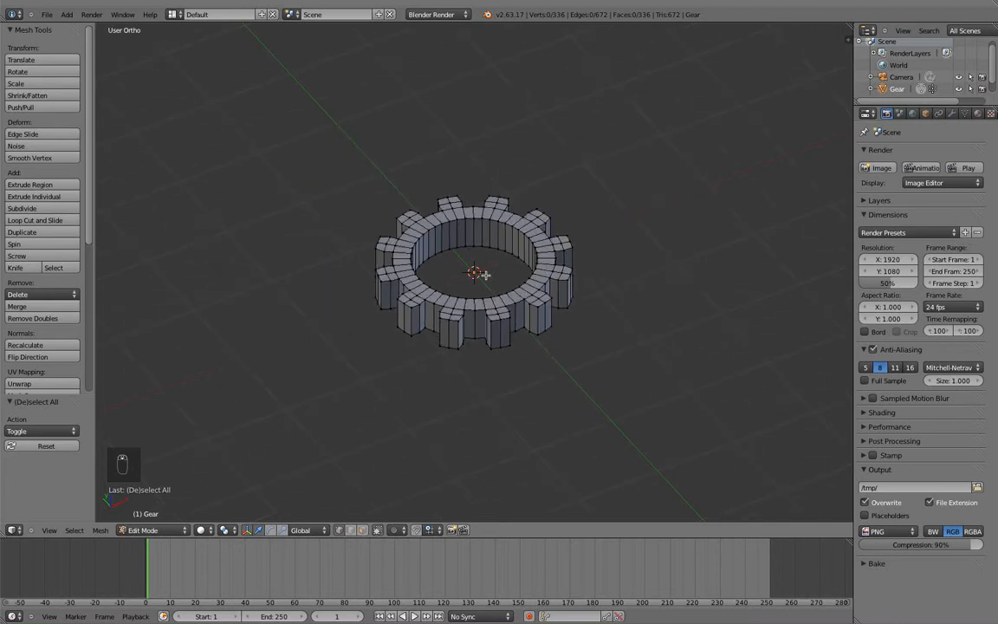
scroll(478, 244, "up", 4)
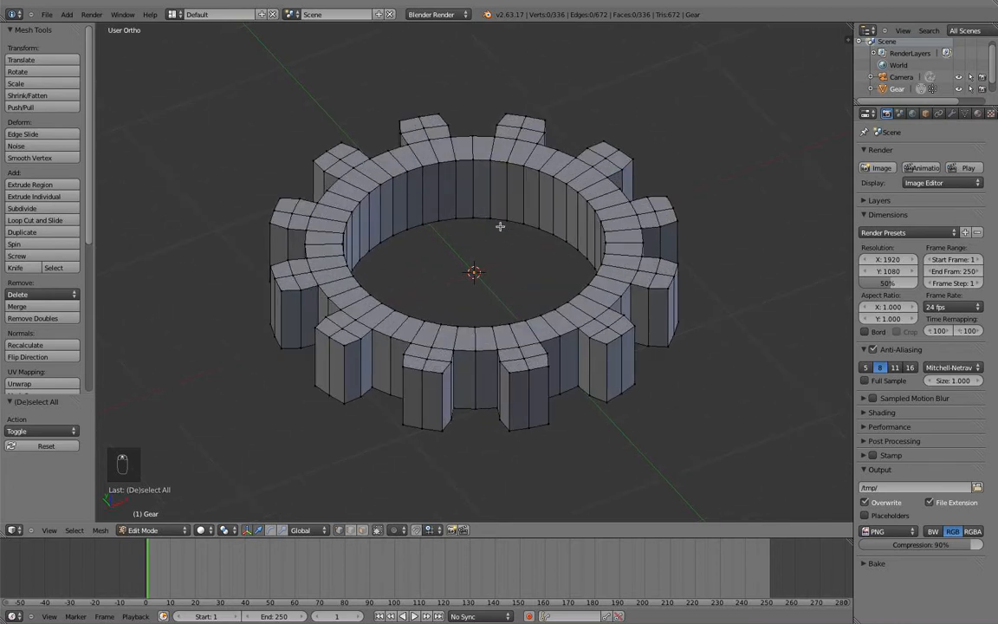
scroll(500, 226, "down", 1)
middle_click_drag(531, 291, 519, 278)
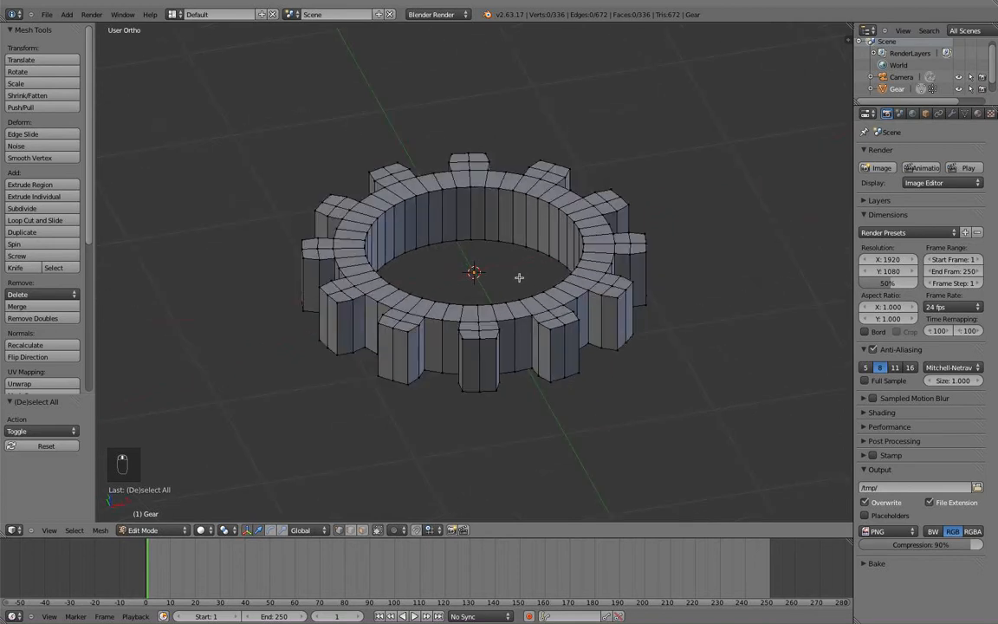
Step: Return to Object Mode, shade the gear smooth and add an Edge Split modifier to it
key("Tab")
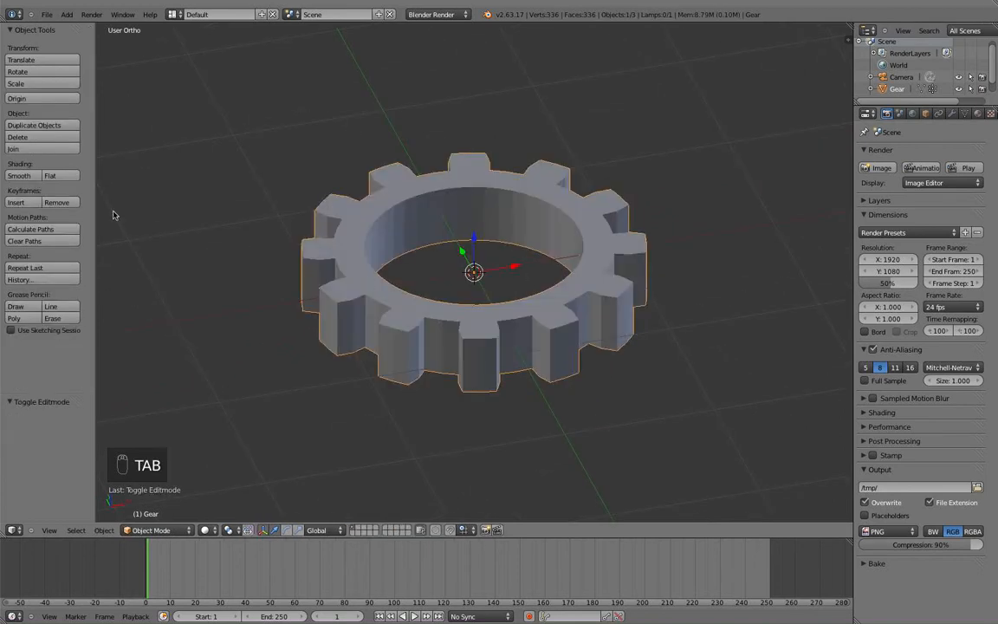
left_click(19, 175)
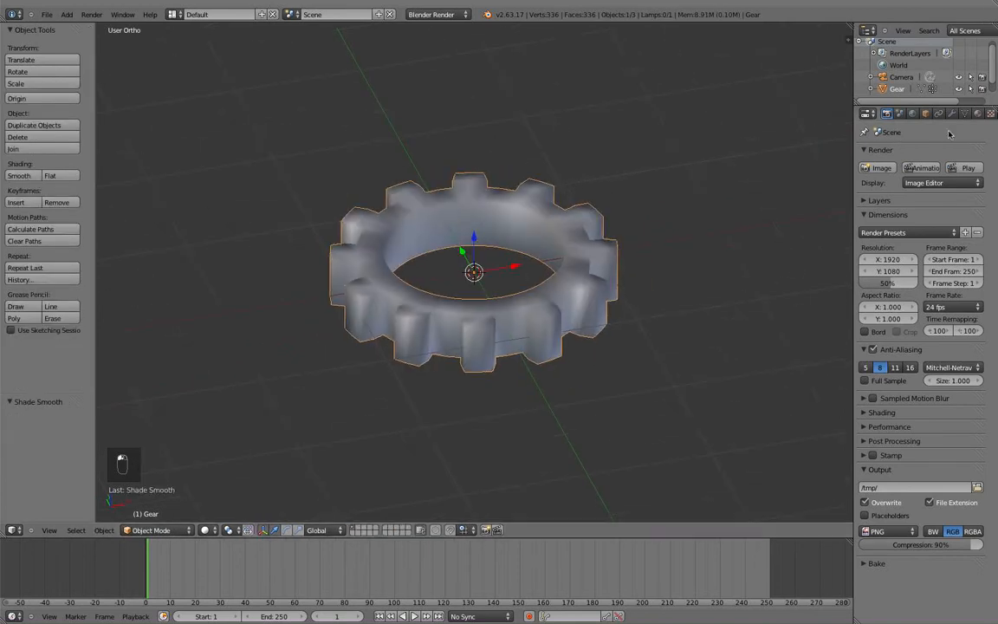
left_click(952, 114)
left_click(933, 154)
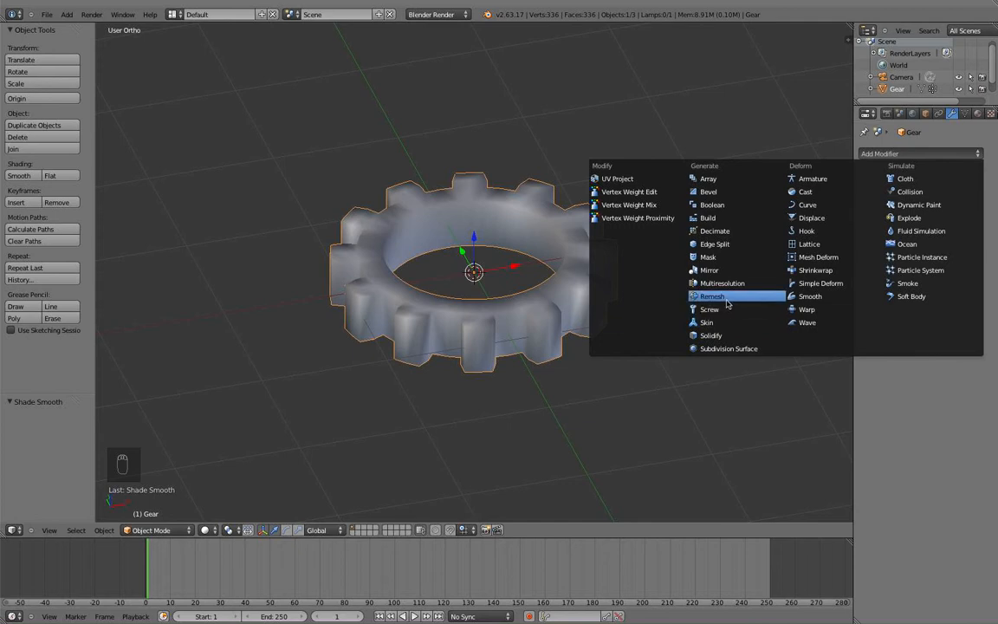
left_click(724, 243)
middle_click_drag(631, 308, 572, 274)
scroll(627, 272, "up", 3)
key("s")
middle_click(598, 274)
right_click(596, 275)
scroll(599, 327, "down", 2)
key("a")
right_click(576, 266)
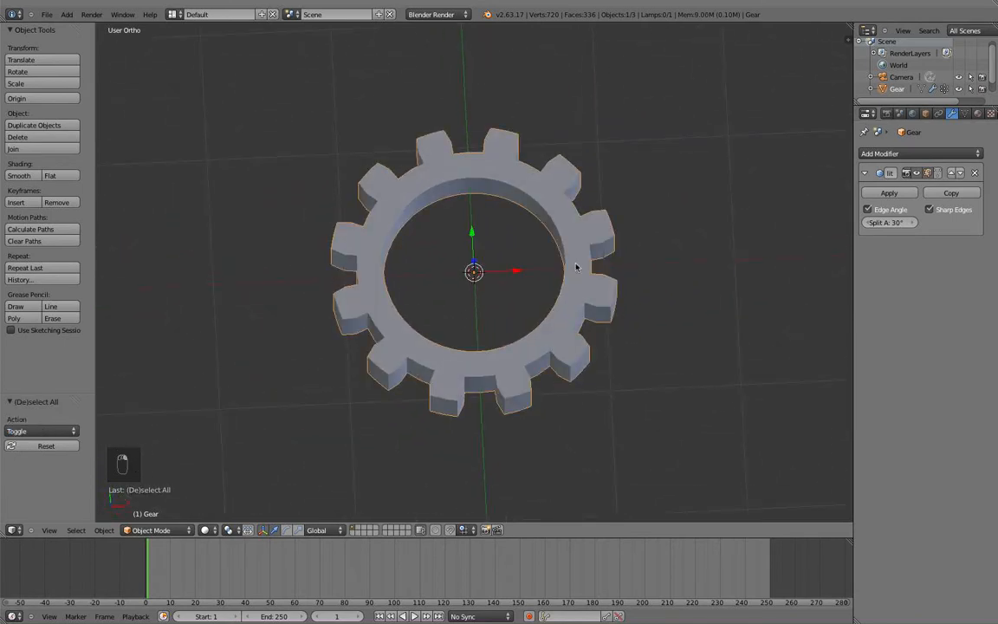
Step: Move the gear to the second layer so it is out of the working layer
key("m")
key("2")
middle_click_drag(584, 250, 552, 263)
Step: Add a plane mesh at the 3D cursor and scale it up by about 2.12
key("shift+a")
mouse_move(552, 257)
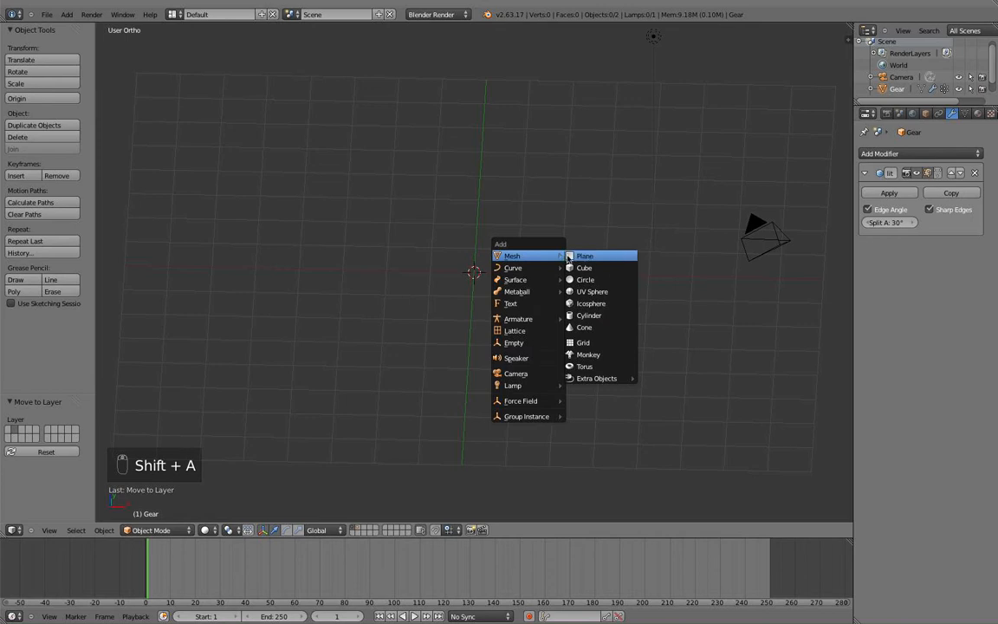
left_click(596, 257)
middle_click_drag(570, 275, 543, 277)
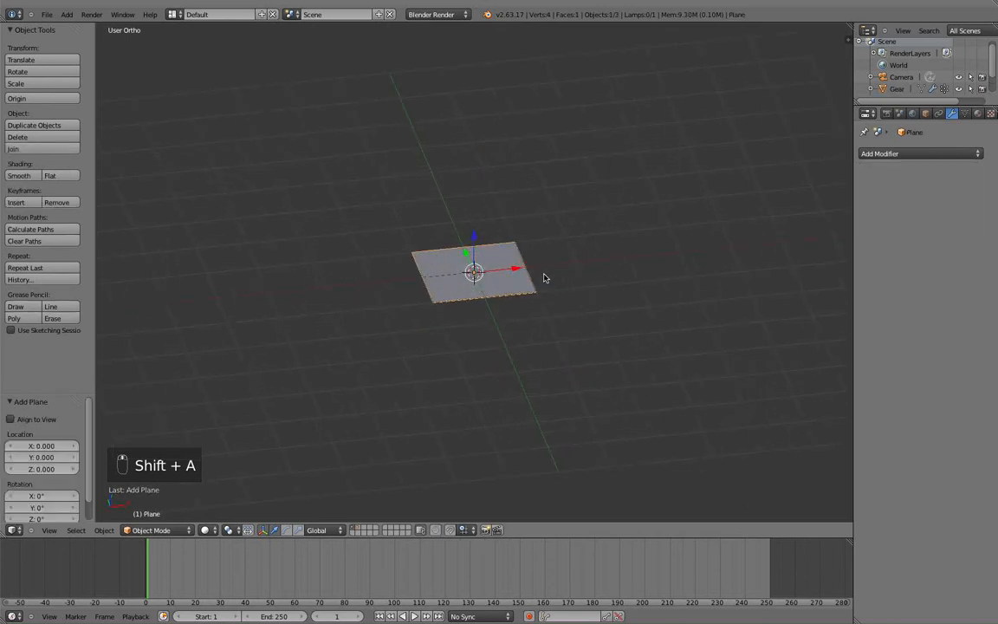
key("s")
left_click(614, 306)
scroll(486, 242, "down", 2)
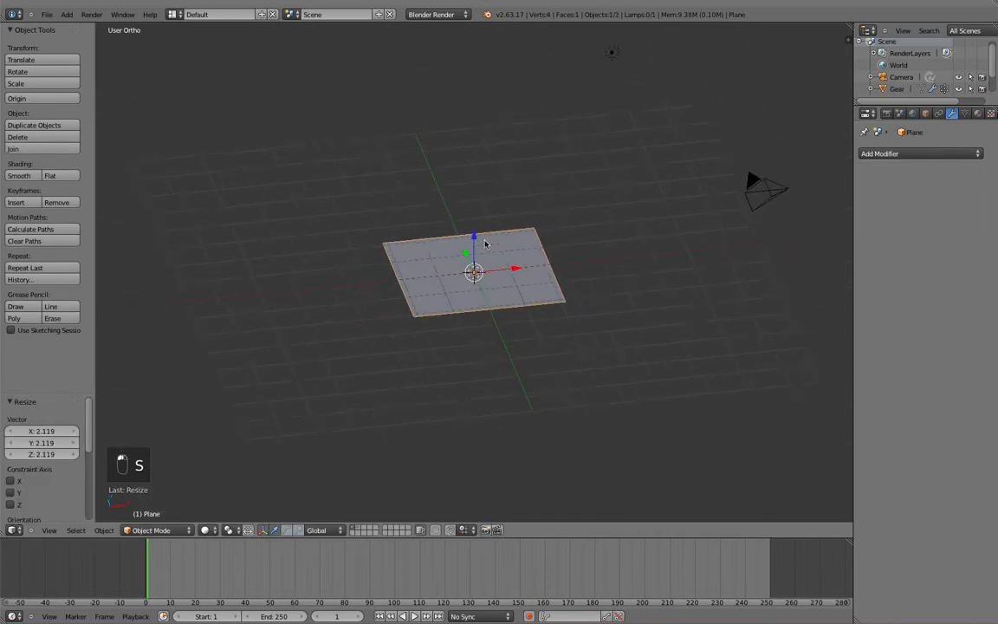
Step: Raise the plane along Z high above the grid and enlarge it further
middle_click_drag(486, 242, 471, 236)
left_click_drag(473, 236, 485, 127)
middle_click_drag(557, 167, 539, 241)
left_click_drag(511, 213, 512, 95)
key("s")
left_click(750, 314)
scroll(557, 245, "down", 2)
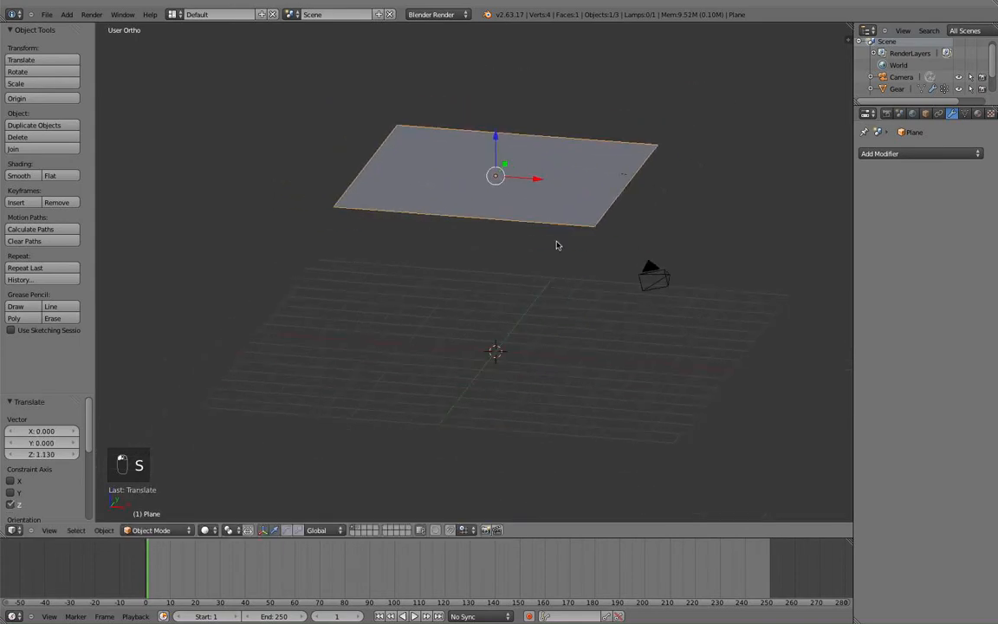
Step: In top view, move the camera onto the Y axis at about Y -12.6 and rotate it about 44° to face the plane
right_click(651, 286)
key("KP_7")
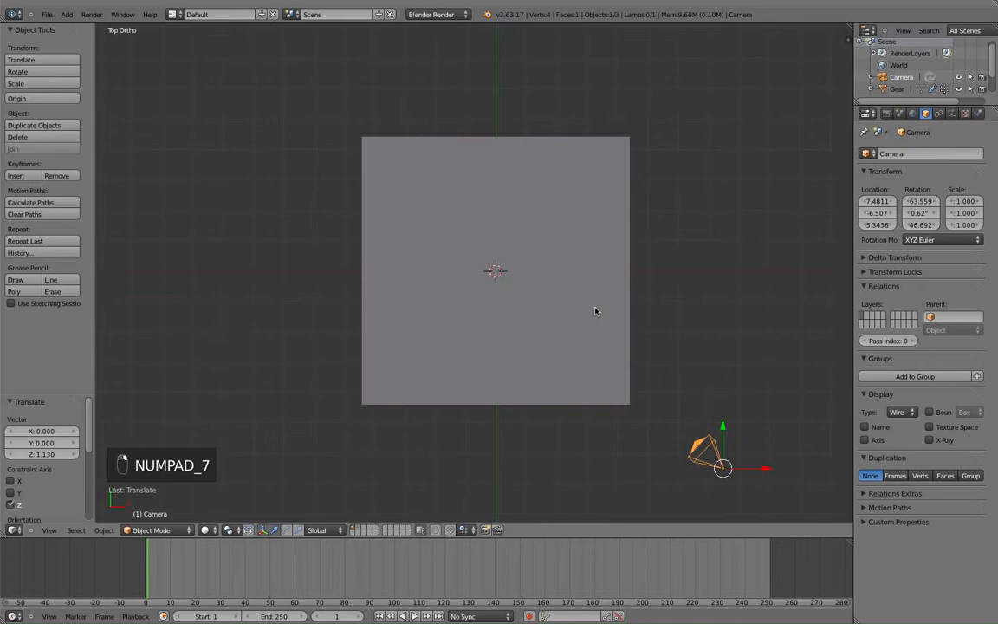
key("g")
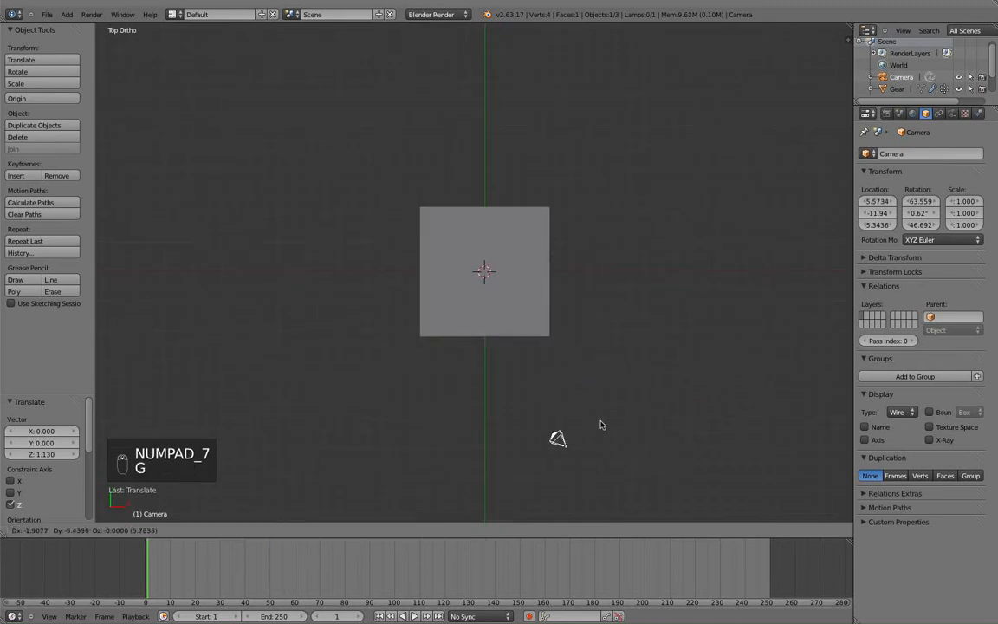
left_click(533, 421)
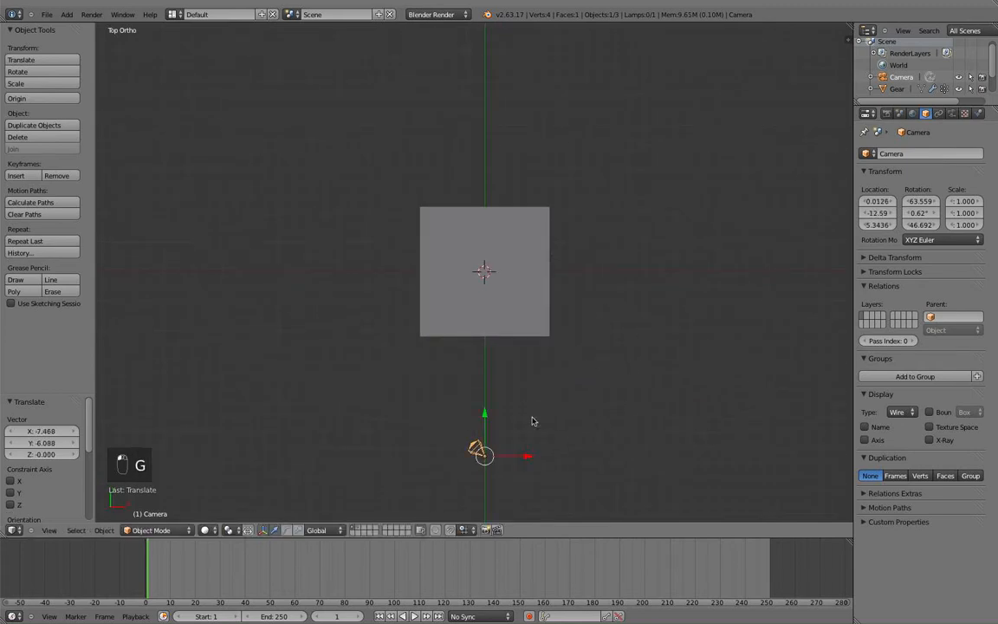
key("r")
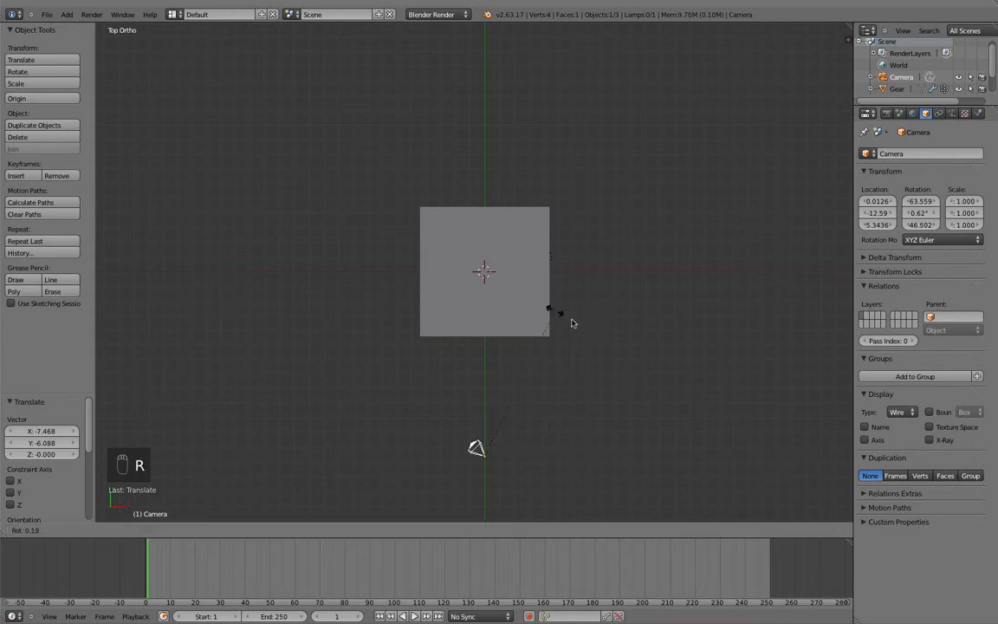
left_click(627, 406)
Step: In side view, rotate the camera until it points almost horizontally, with an X rotation of about 89.5°
key("KP_3")
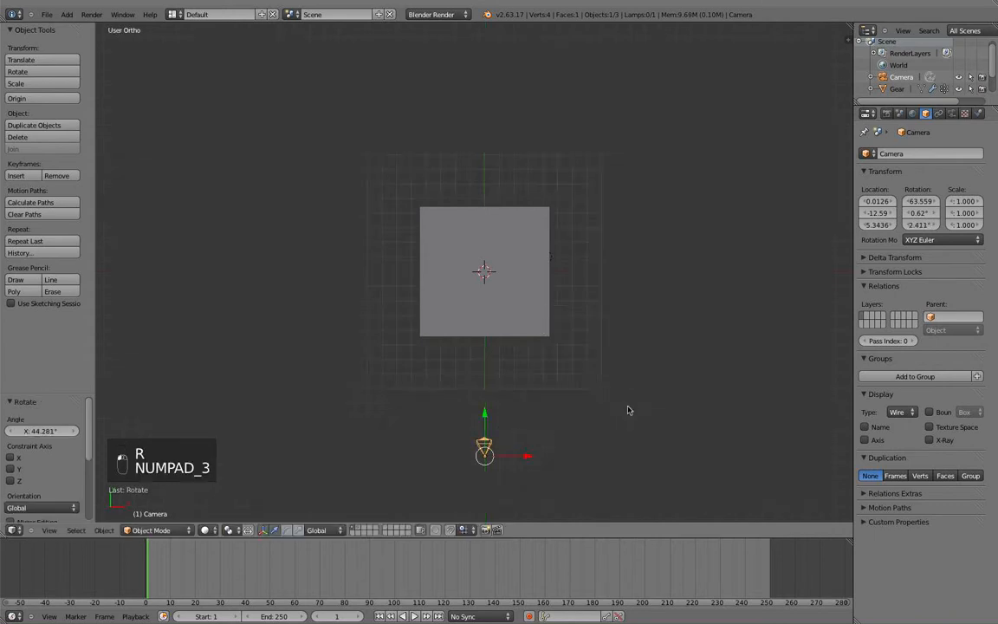
key("r")
left_click(624, 261)
key("r")
left_click(509, 262)
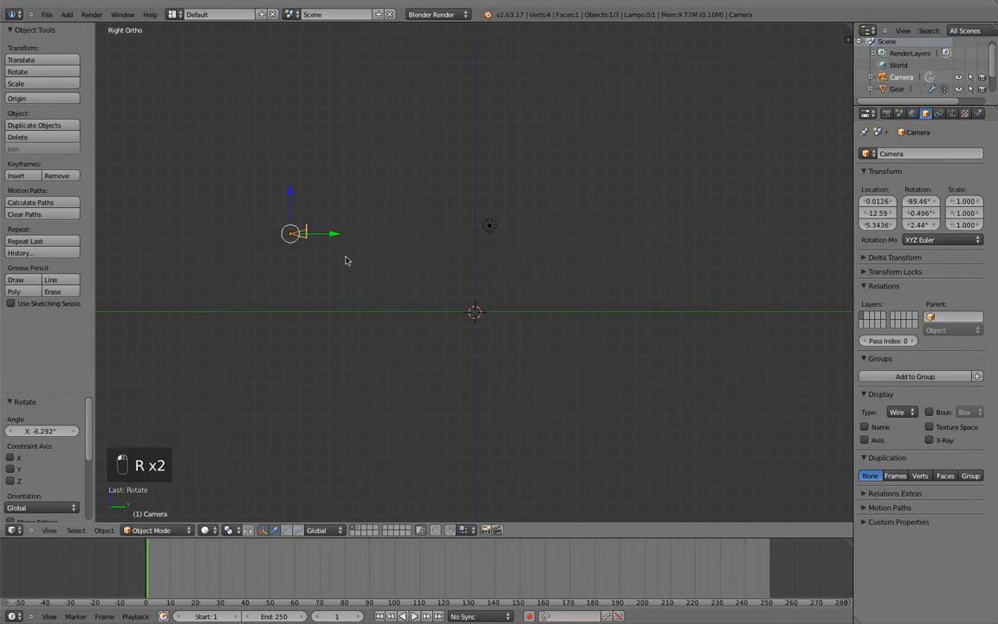
Step: Look through the camera and fly it to about Y -11.2, Z 4.2, keeping the plane along the frame's upper edge
key("KP_0")
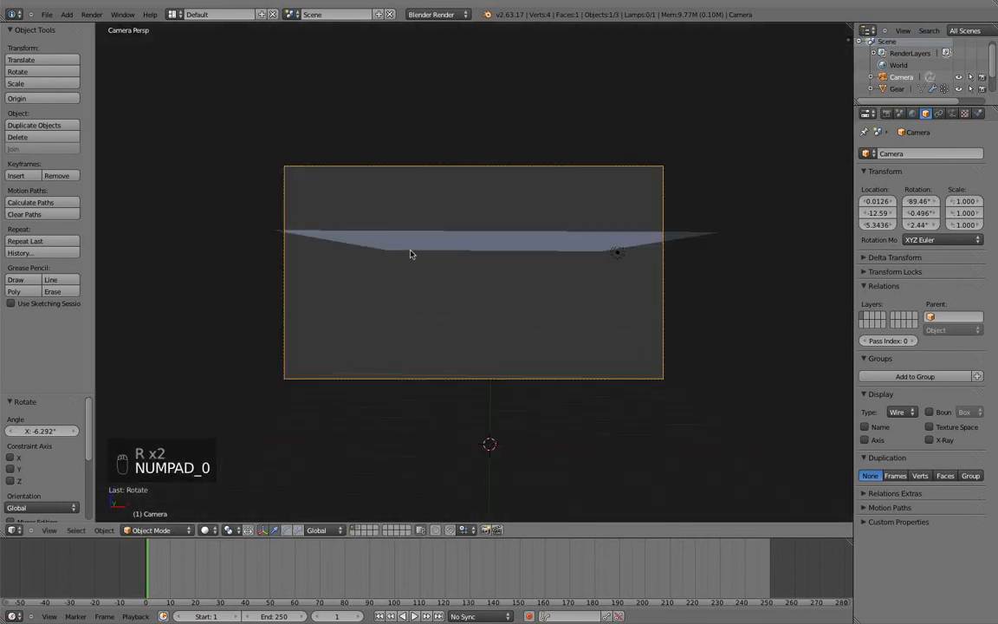
key("shift+f")
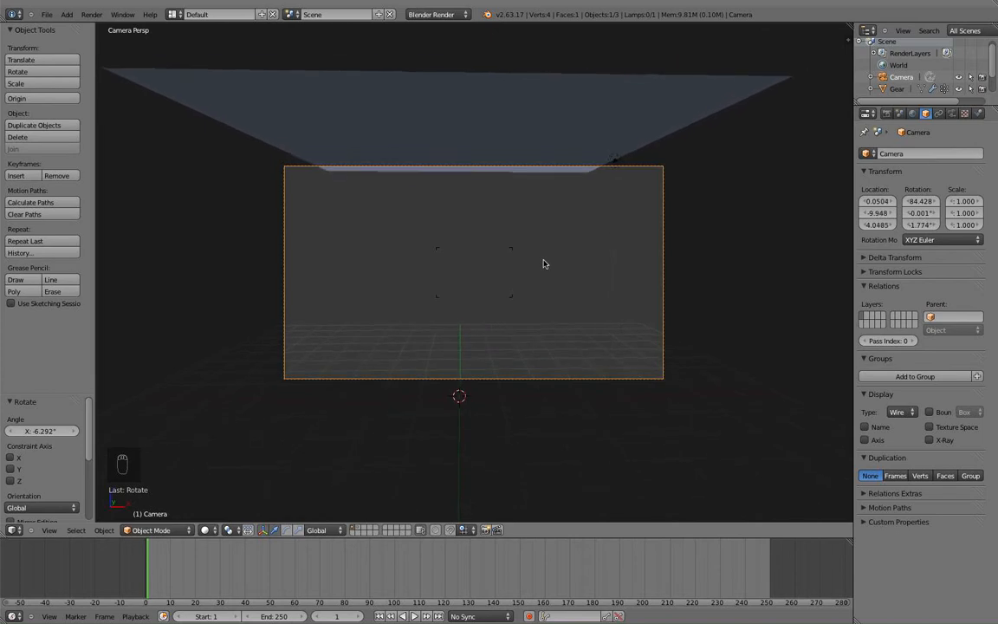
left_click(541, 261)
scroll(606, 291, "down", 1)
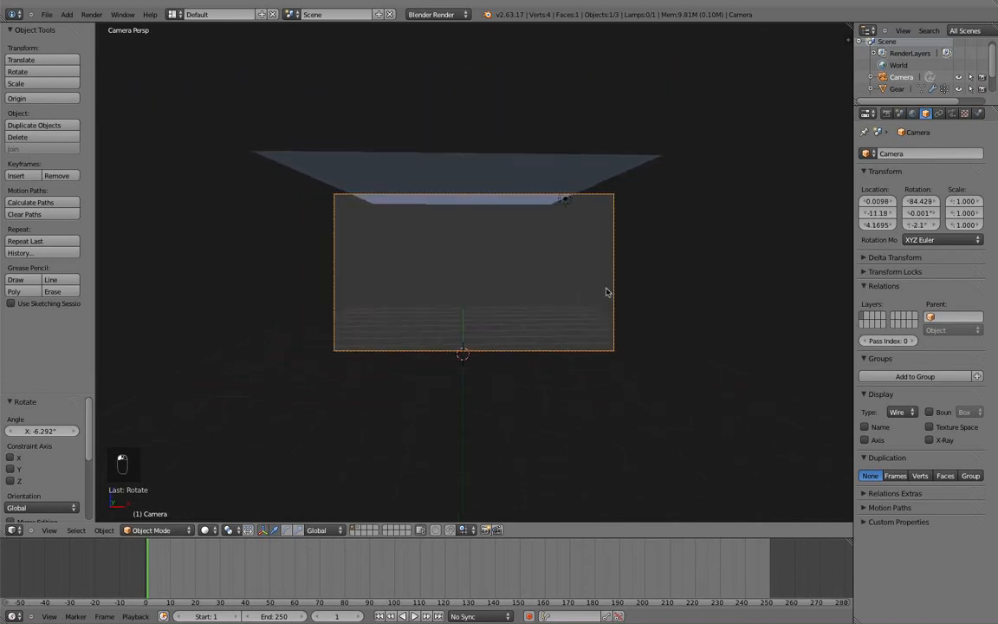
Step: Lower the camera by about 1.02 along Z and check its framing of the plane
middle_click_drag(569, 281, 510, 285)
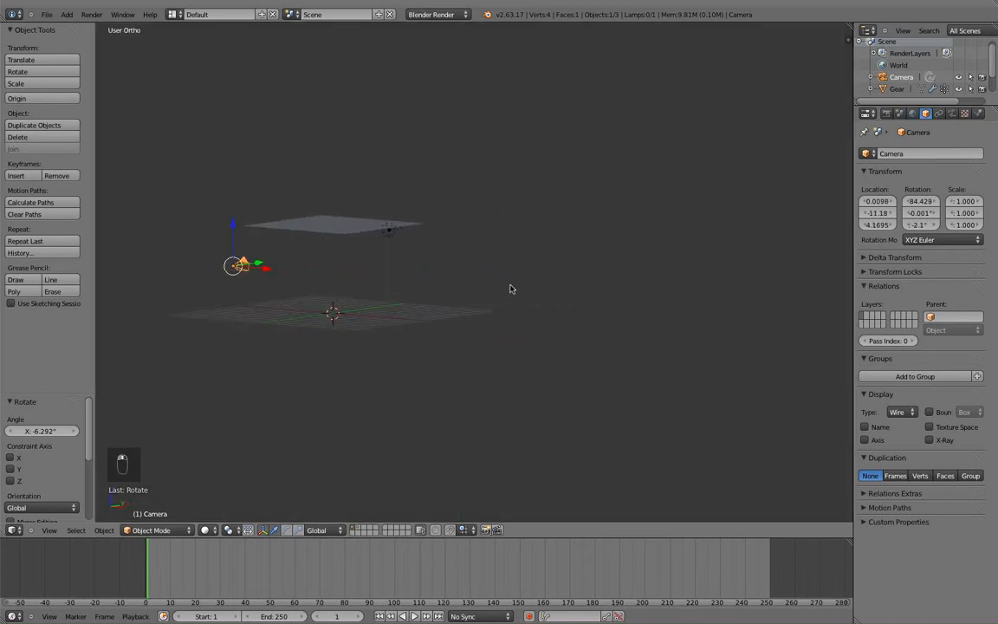
key("g")
key("z")
left_click(227, 239)
key("KP_0")
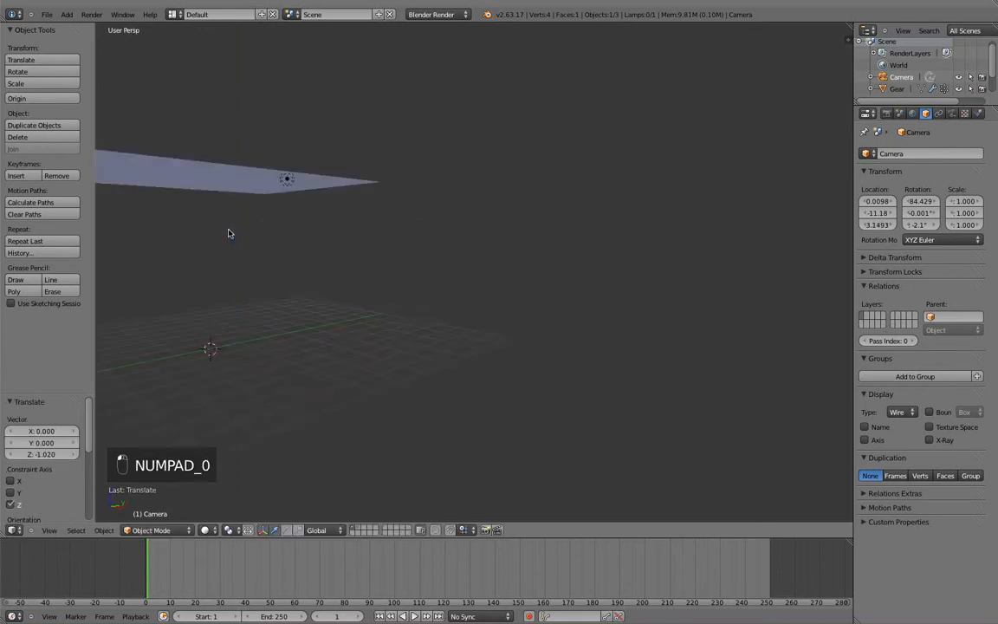
scroll(242, 178, "up", 5)
scroll(241, 167, "down", 4)
scroll(419, 191, "down", 2)
middle_click_drag(419, 191, 332, 203)
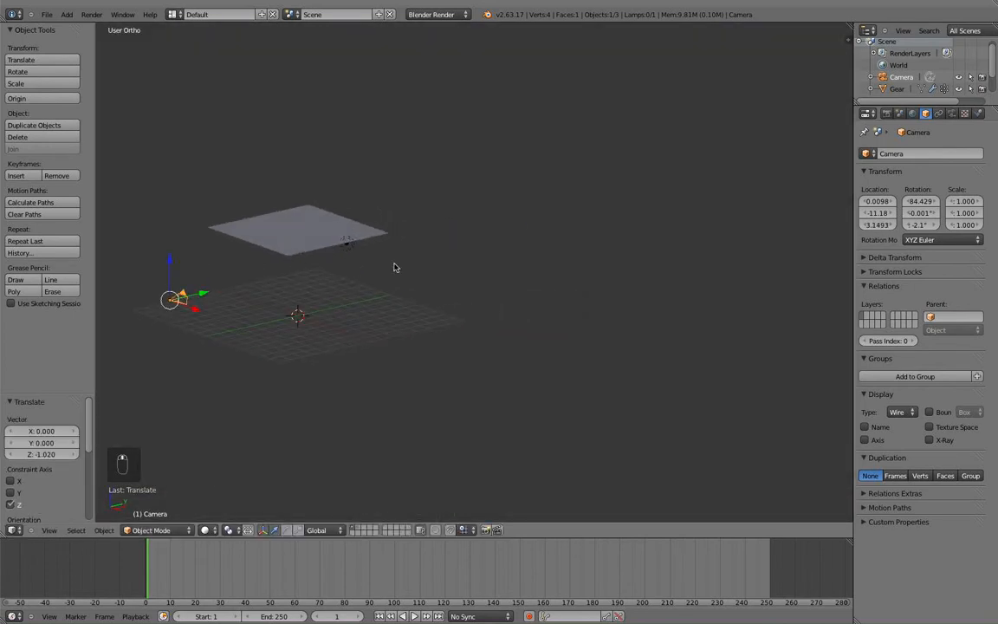
middle_click_drag(393, 267, 519, 269)
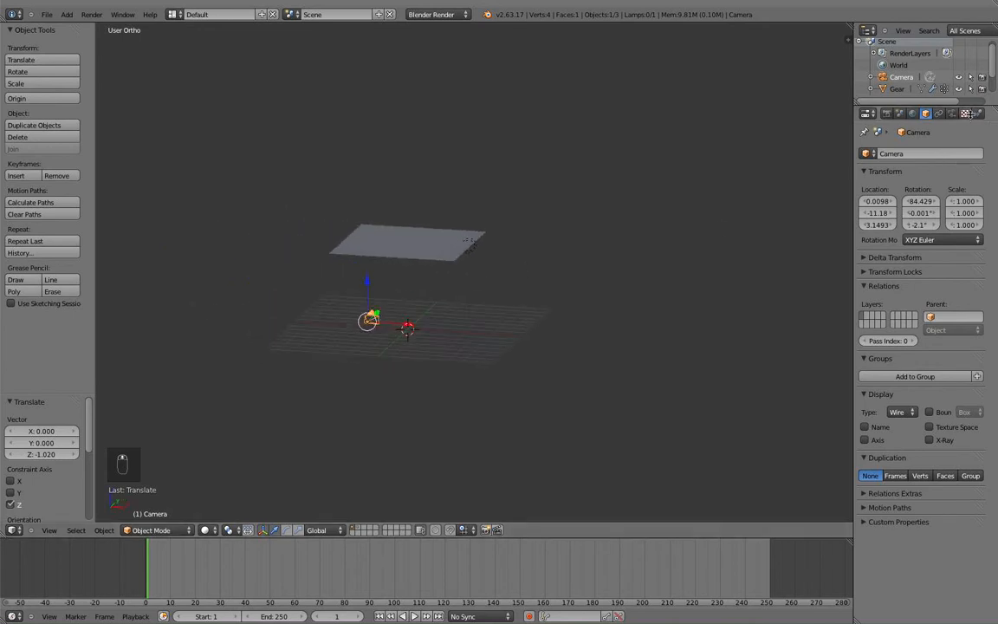
Step: Select the plane above the grid
right_click(433, 249)
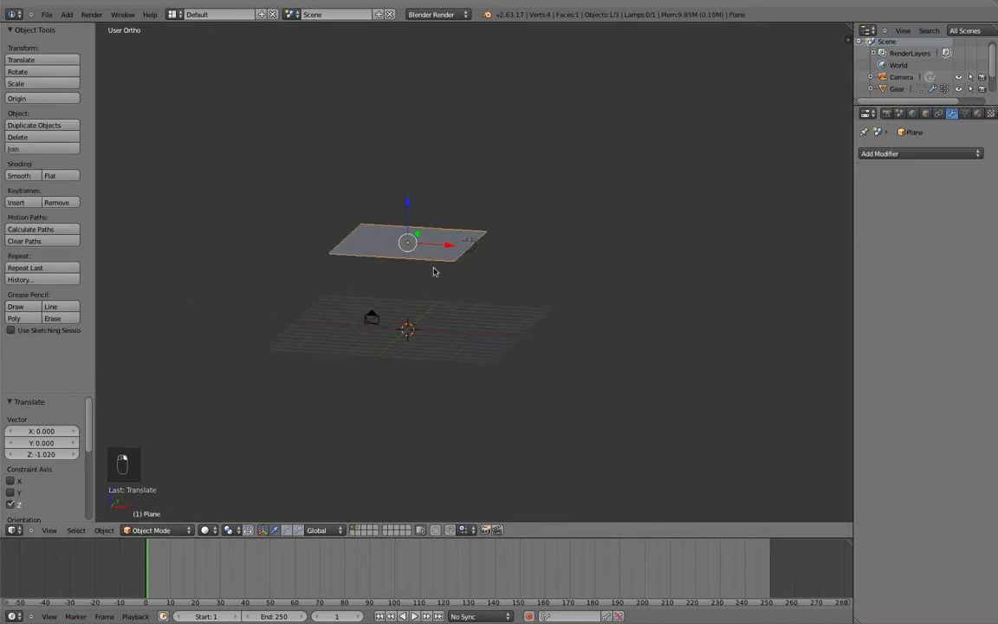
scroll(481, 291, "up", 3)
key("super")
key("super")
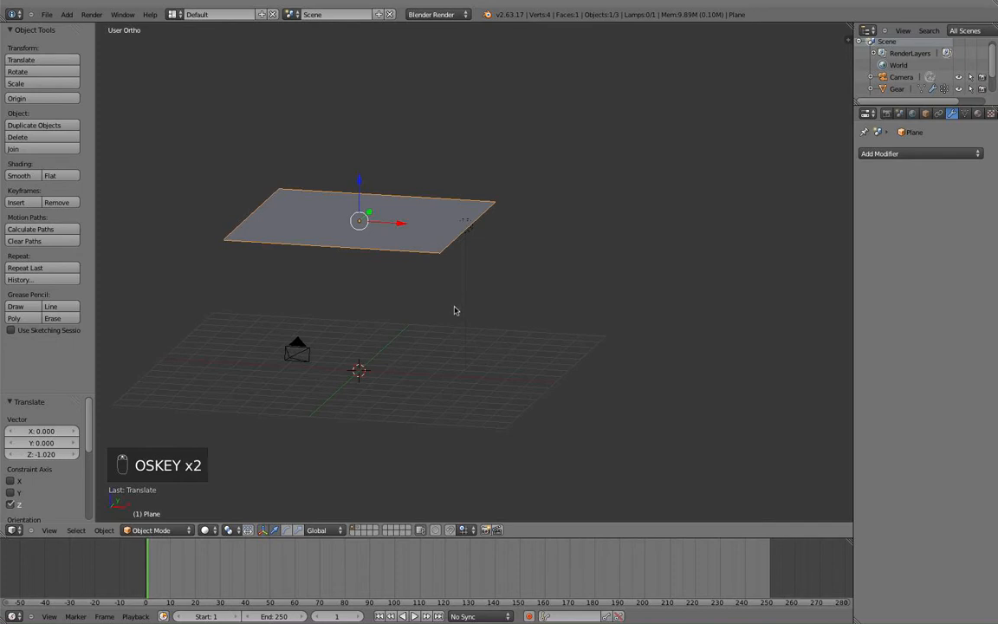
middle_click_drag(446, 308, 479, 302)
scroll(503, 303, "up", 2)
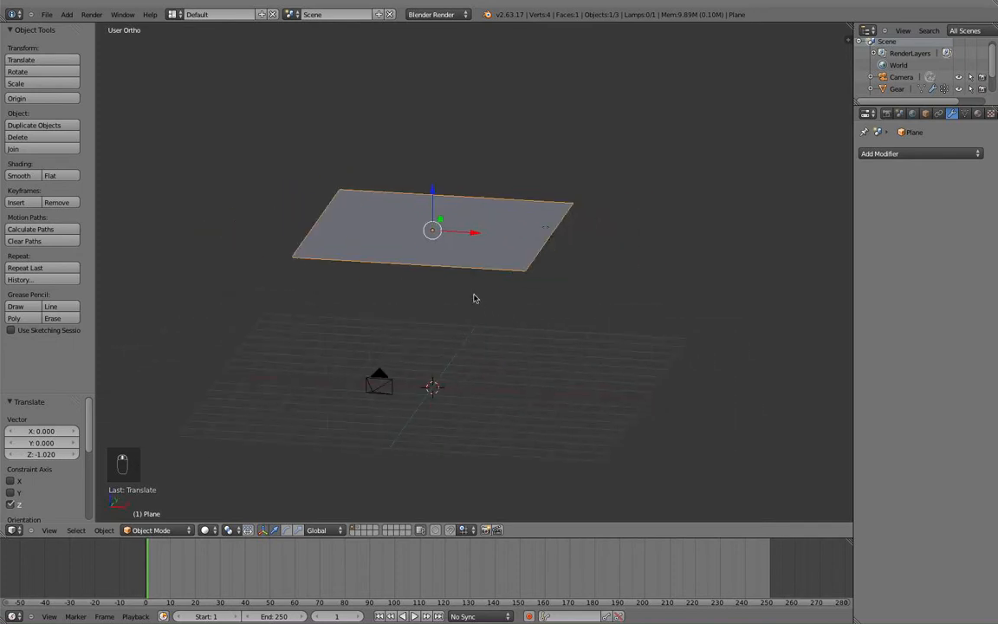
Step: Switch the render engine to Cycles Render and enable Ambient Occlusion for the world
left_click(443, 15)
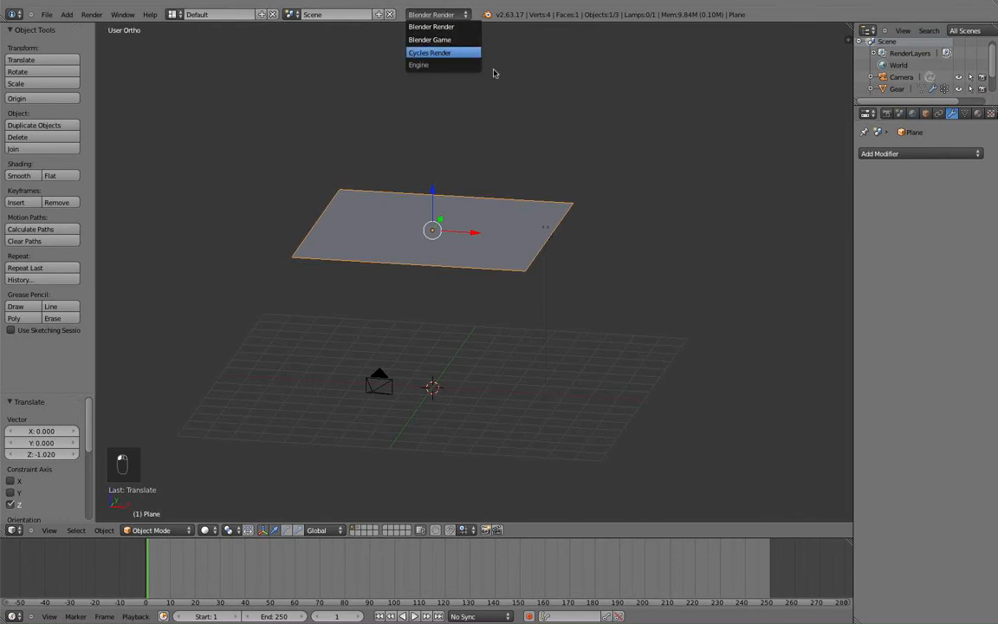
left_click(430, 53)
left_click(912, 113)
left_click(873, 222)
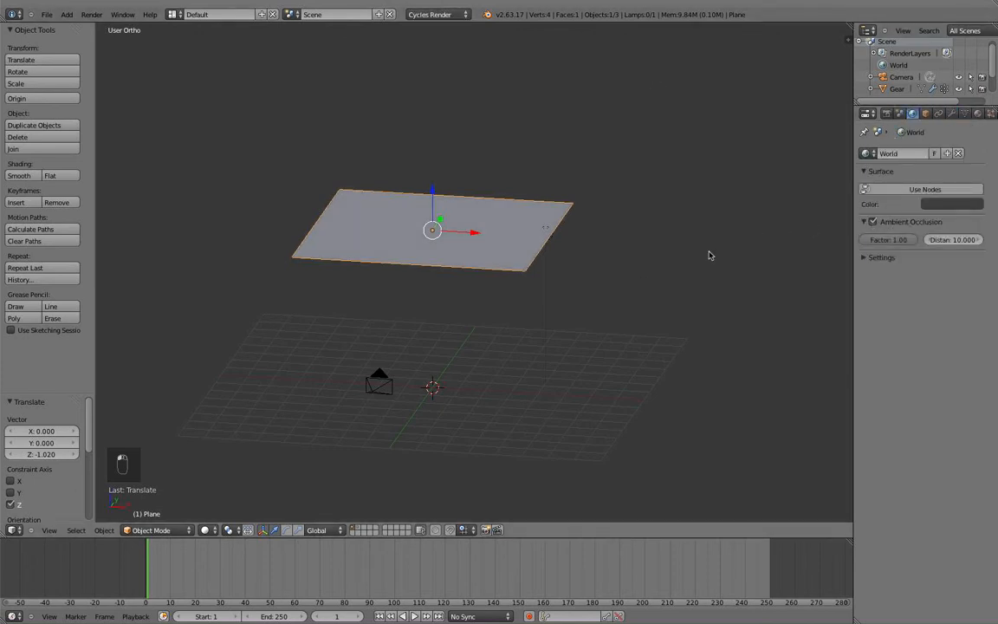
Step: Widen the properties editor and add a particle system to the plane
left_click(991, 113)
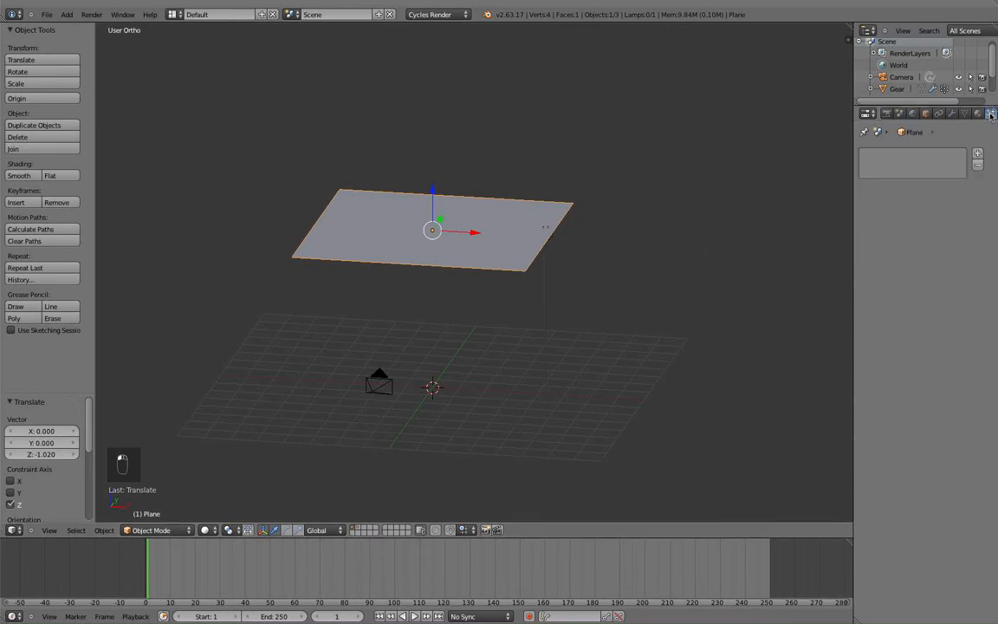
middle_click_drag(978, 122, 966, 122)
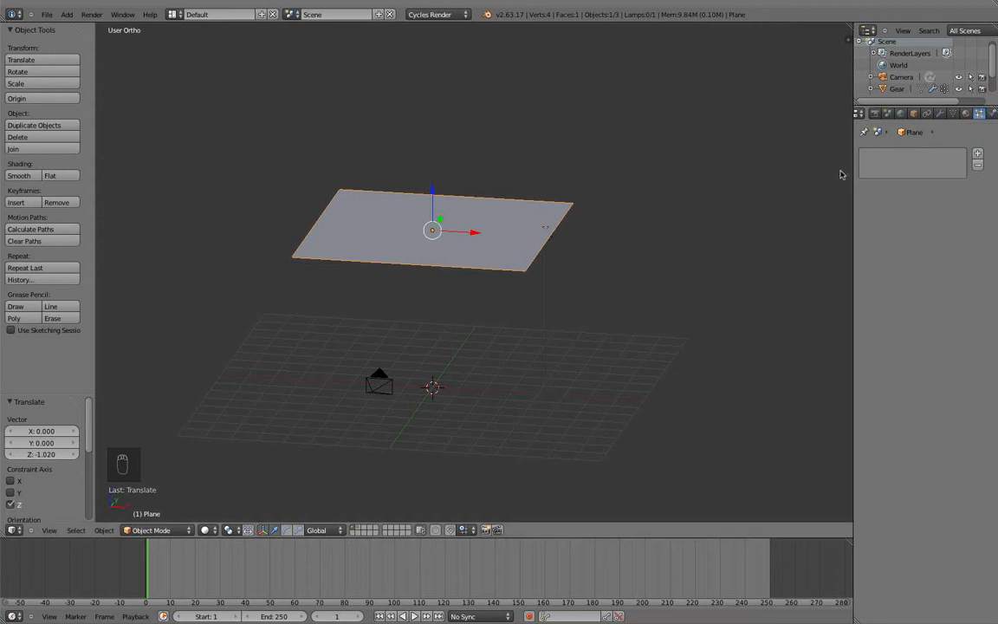
left_click_drag(853, 173, 718, 174)
middle_click_drag(459, 291, 510, 262)
middle_click_drag(550, 229, 535, 276)
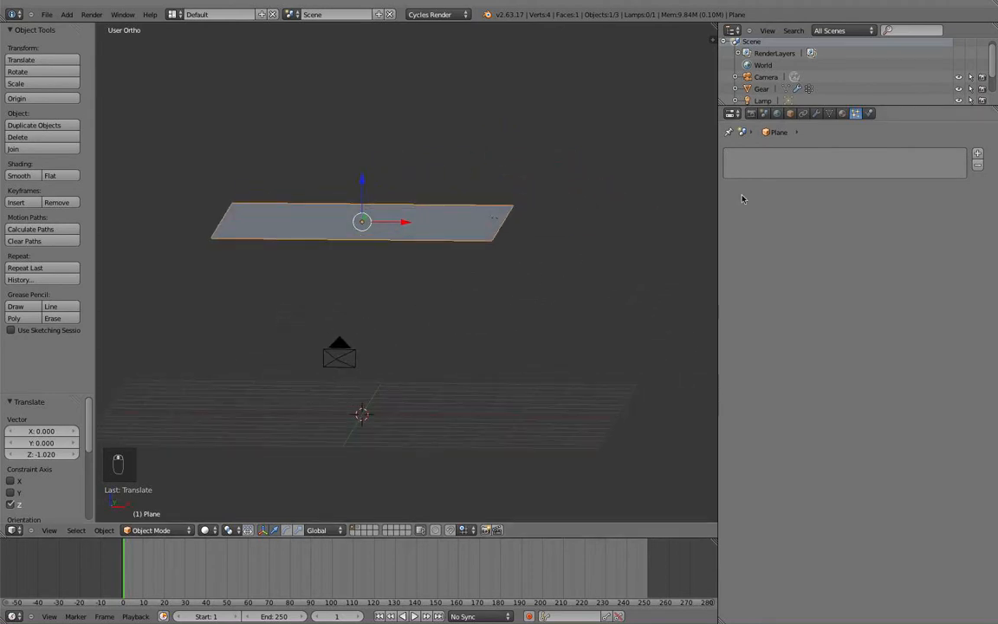
left_click(978, 154)
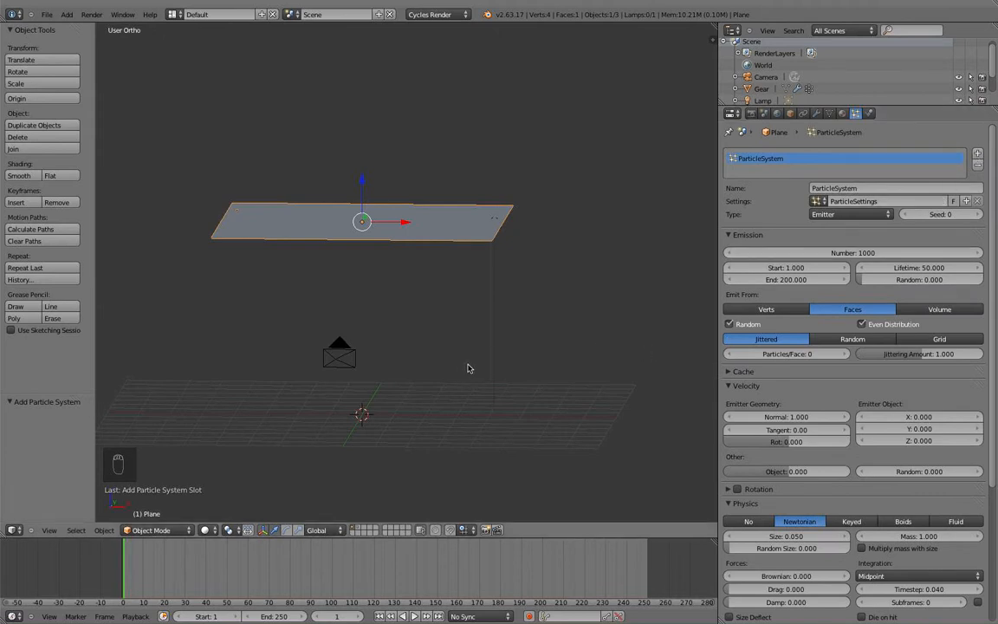
Step: Play the animation to preview the particles falling from the plane, and inspect them from several angles
key("alt+a")
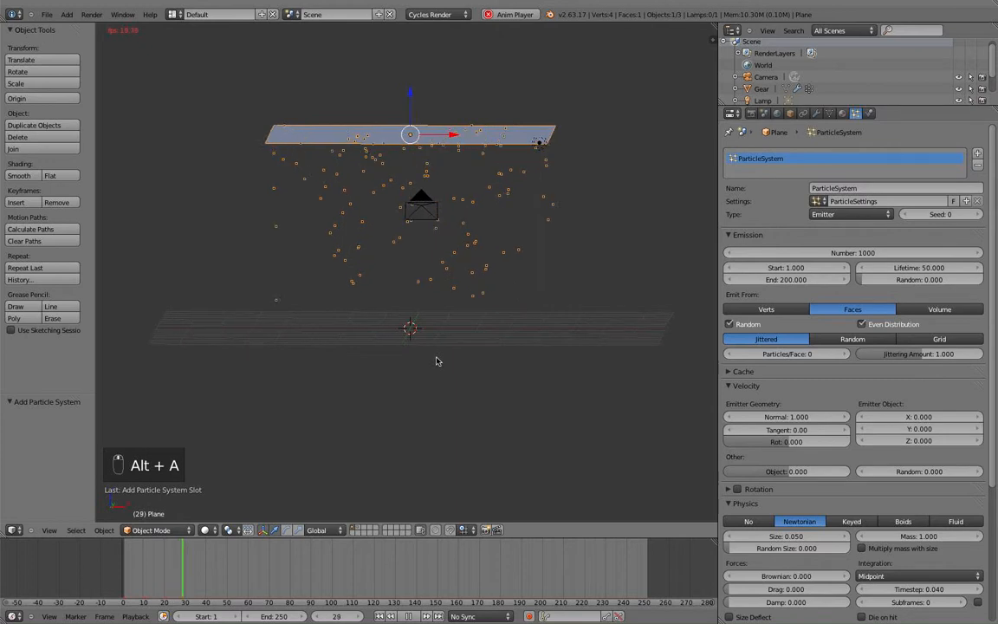
key("KP_1")
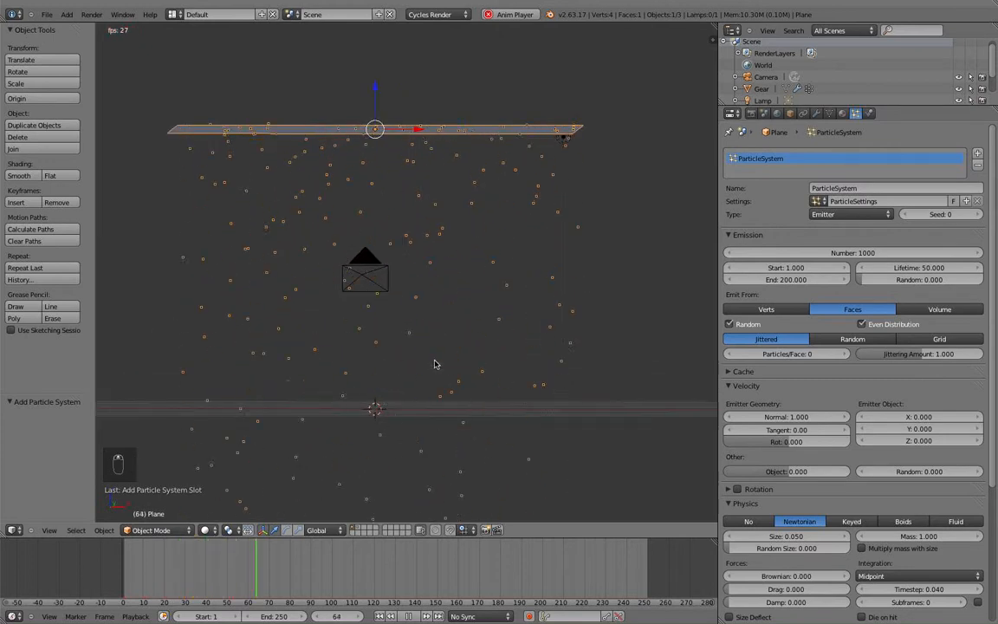
key("alt+a")
middle_click_drag(484, 313, 506, 320)
scroll(494, 312, "up", 7)
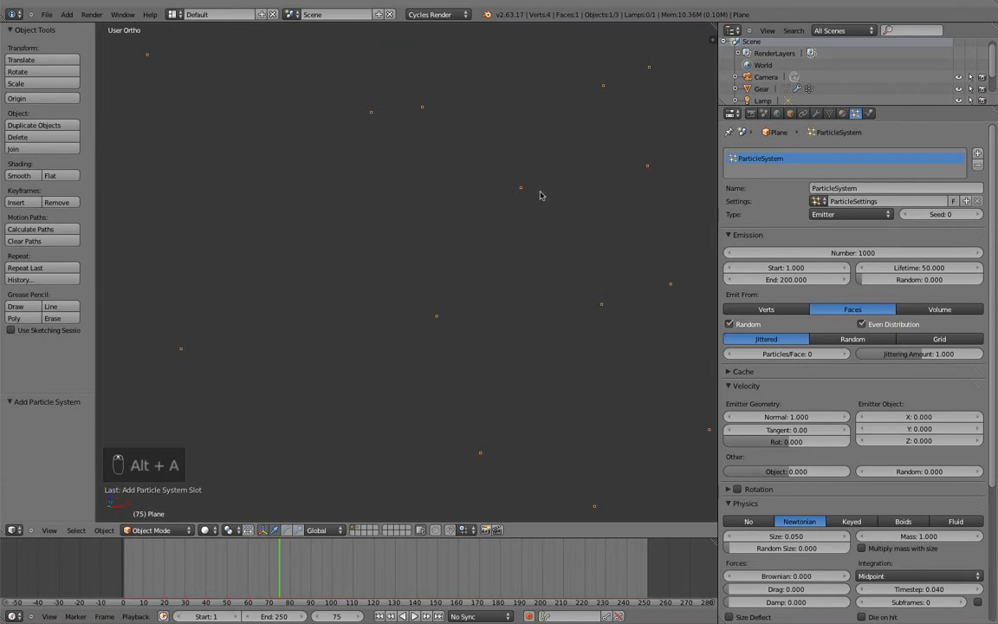
middle_click_drag(526, 211, 454, 296)
scroll(499, 225, "down", 3)
middle_click_drag(546, 249, 503, 272)
Step: Play the particle animation through the camera view and return the timeline to frame 0
key("KP_0")
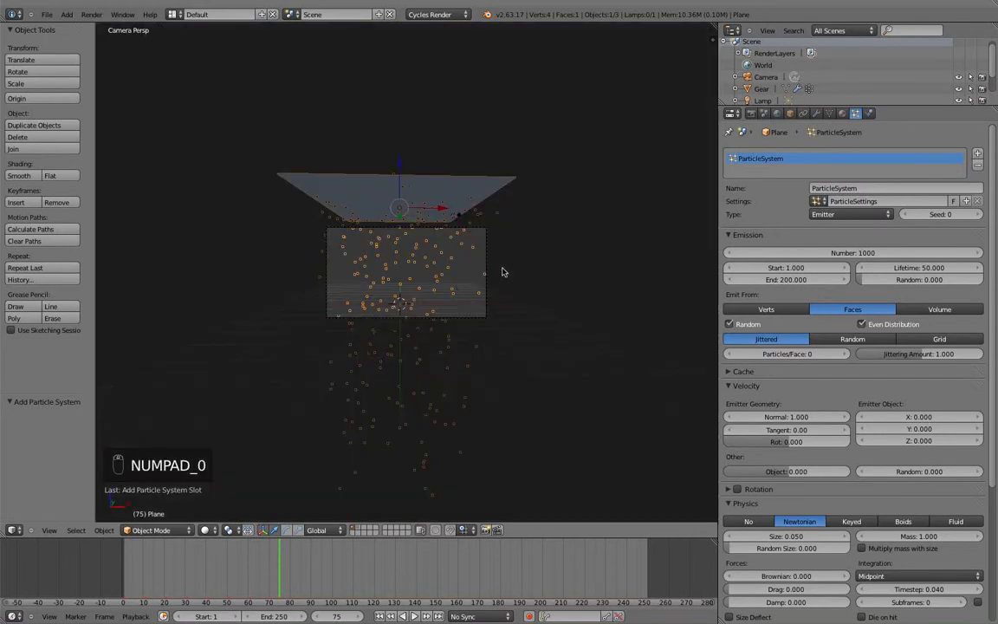
key("alt+a")
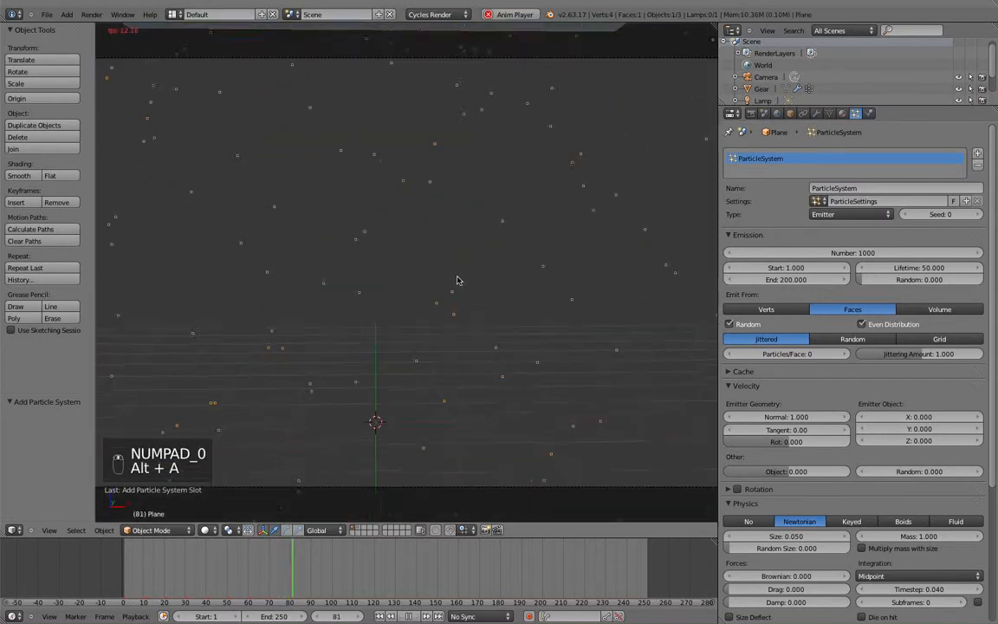
key("alt+a")
left_click_drag(326, 567, 107, 555)
Step: Set the particle system's physics type to Fluid and review its emission and fluid settings
scroll(778, 428, "down", 5)
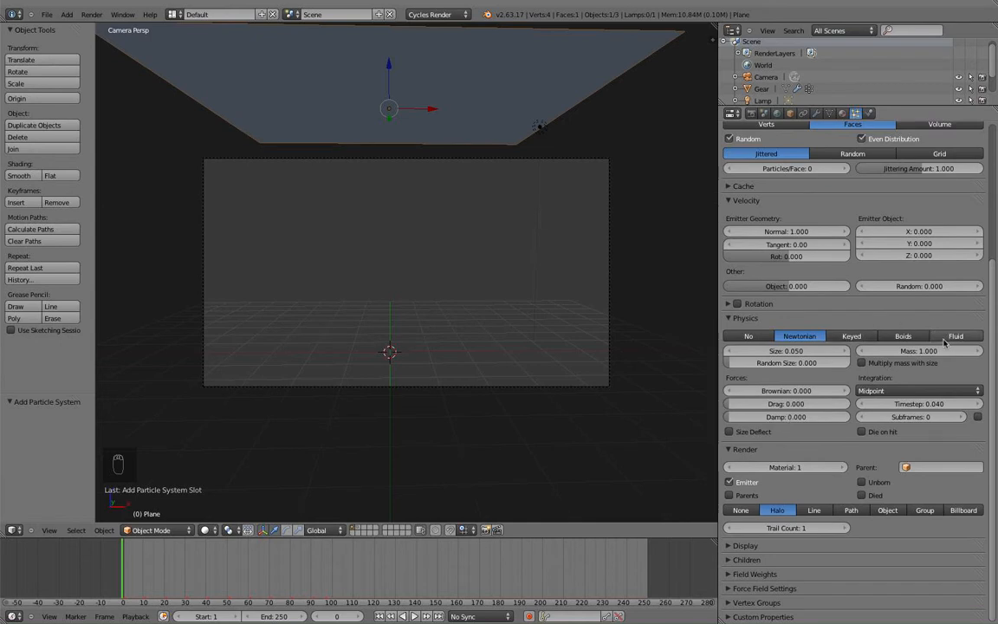
left_click(953, 336)
scroll(803, 276, "up", 5)
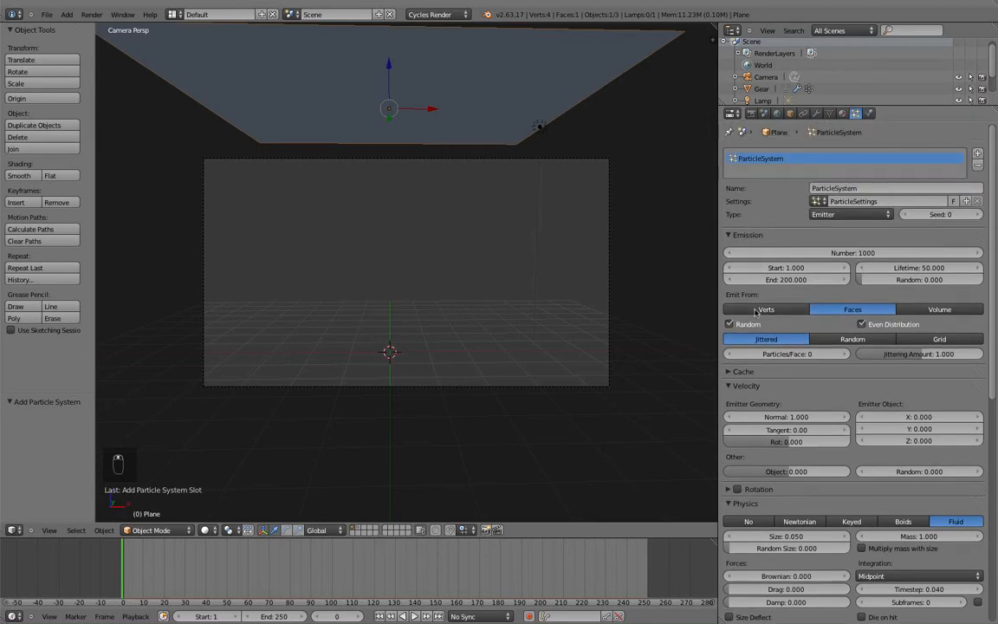
scroll(841, 296, "down", 3)
scroll(822, 316, "down", 3)
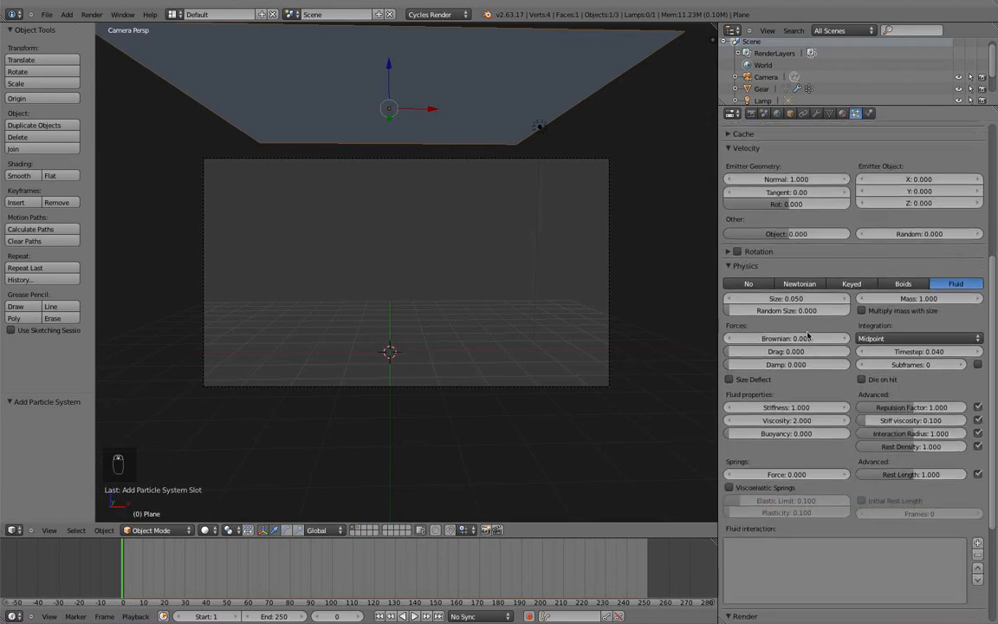
scroll(823, 312, "up", 2)
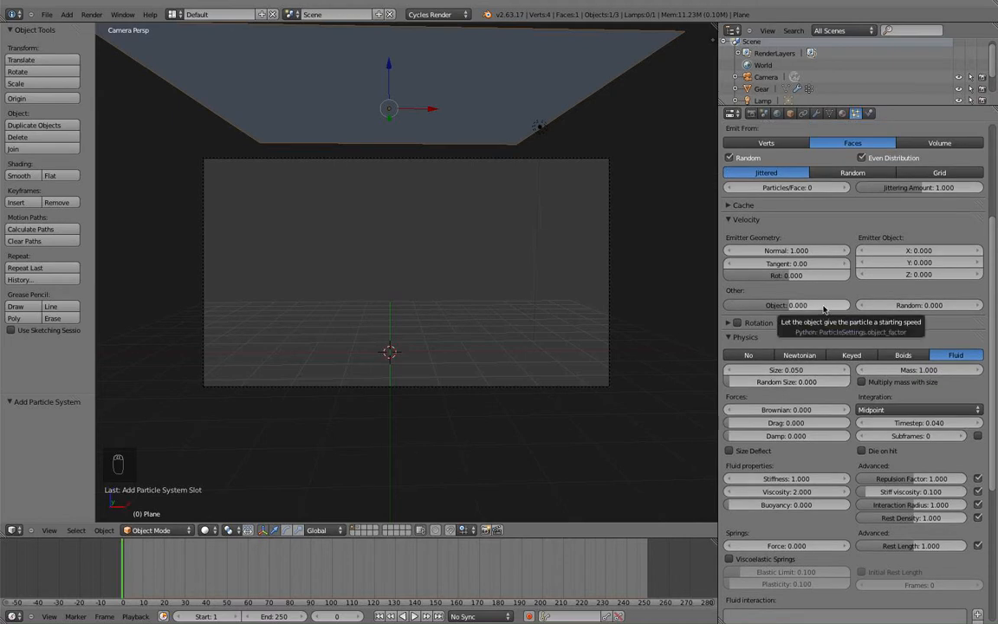
Step: Set the plane's particles to render as Object, with the Gear as the dupli object, and expand the particle display settings
scroll(822, 309, "down", 1)
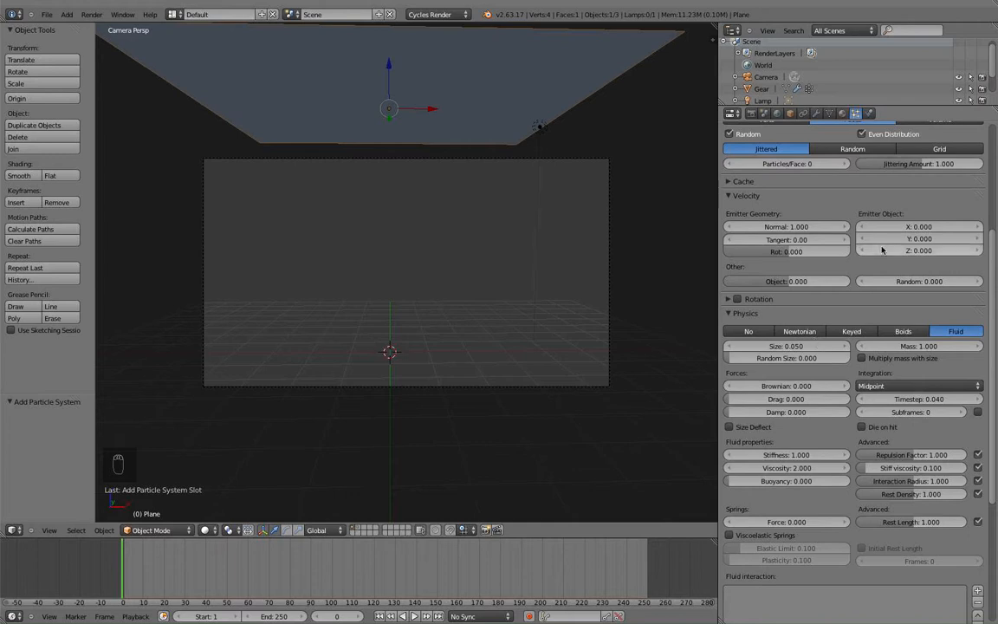
scroll(856, 350, "down", 1)
scroll(855, 350, "down", 3)
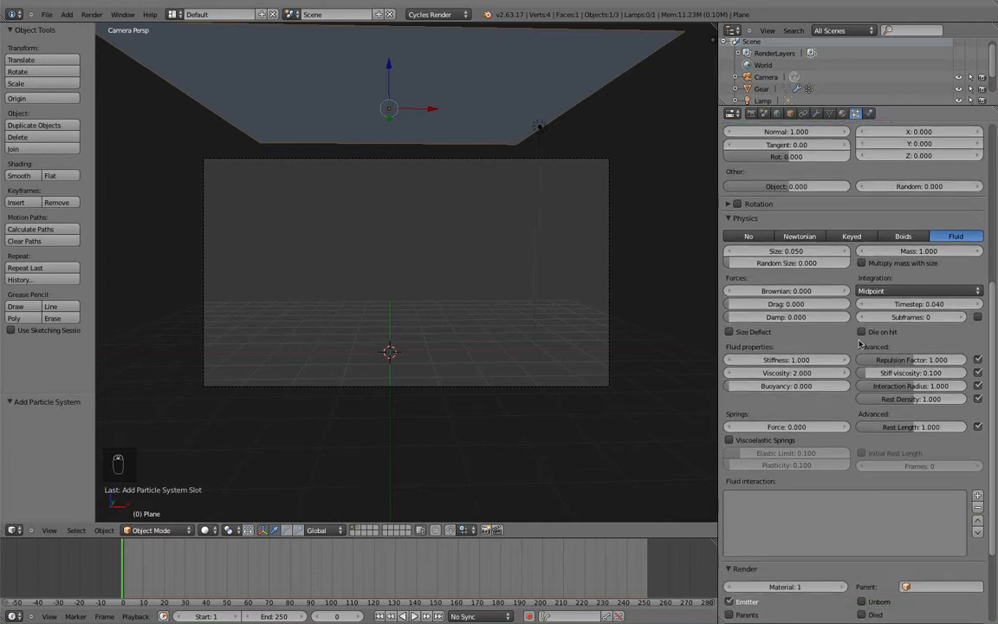
scroll(823, 308, "down", 1)
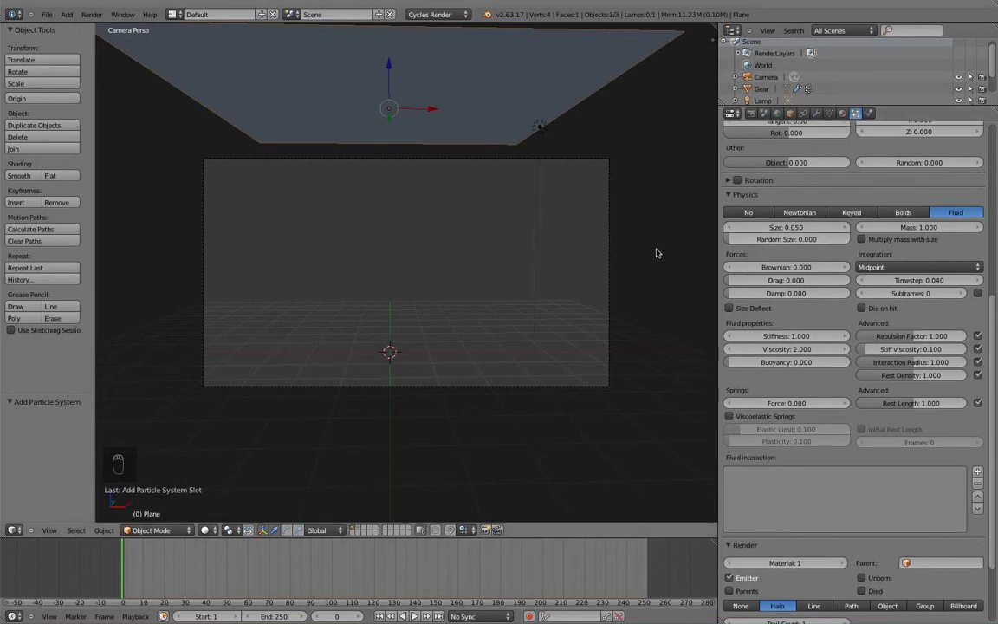
scroll(700, 279, "down", 4)
scroll(617, 344, "up", 4)
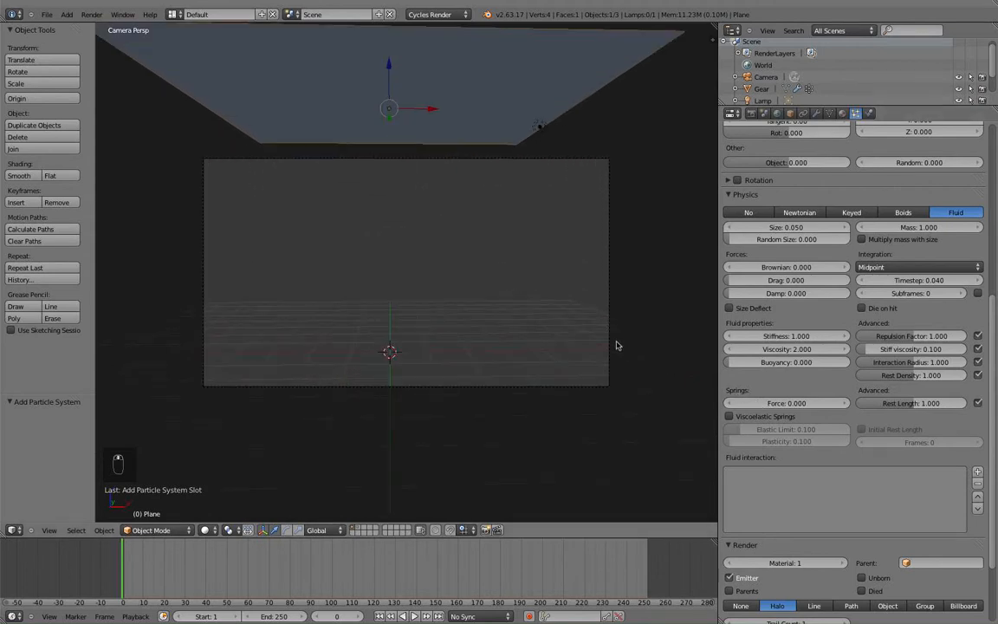
scroll(818, 528, "down", 3)
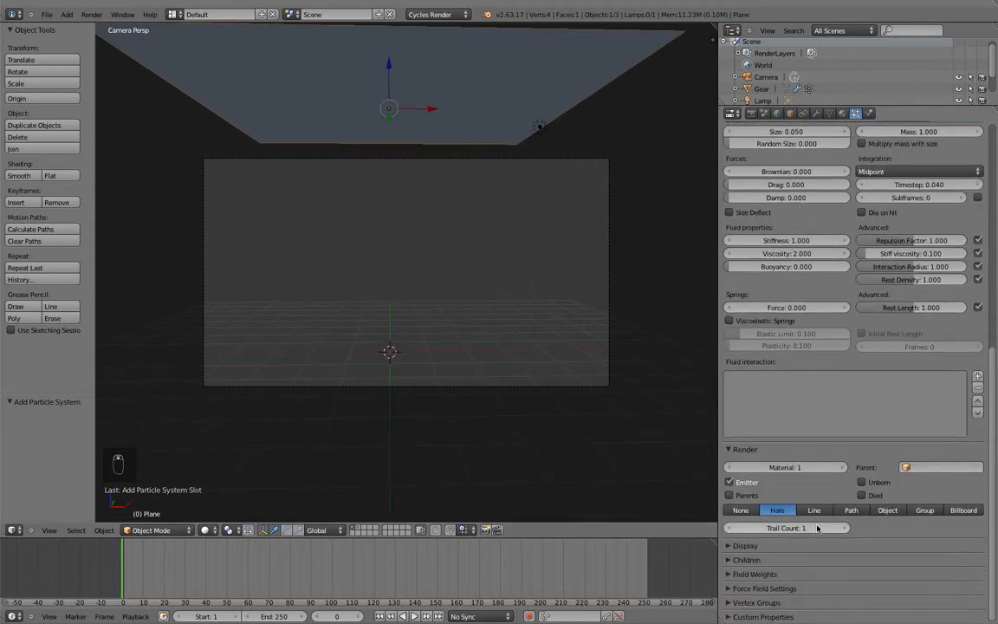
left_click(727, 546)
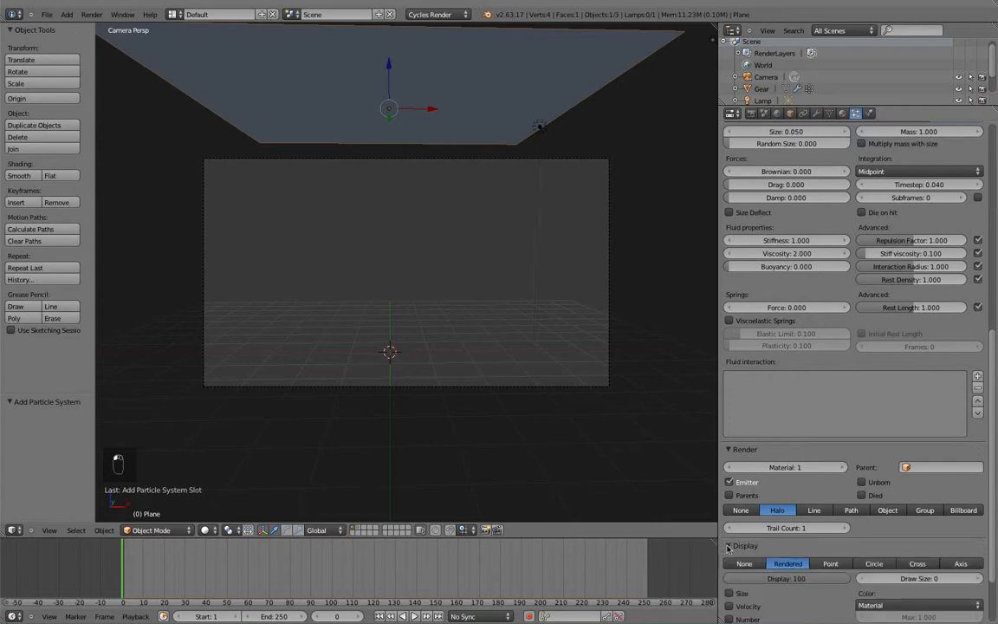
scroll(730, 546, "down", 2)
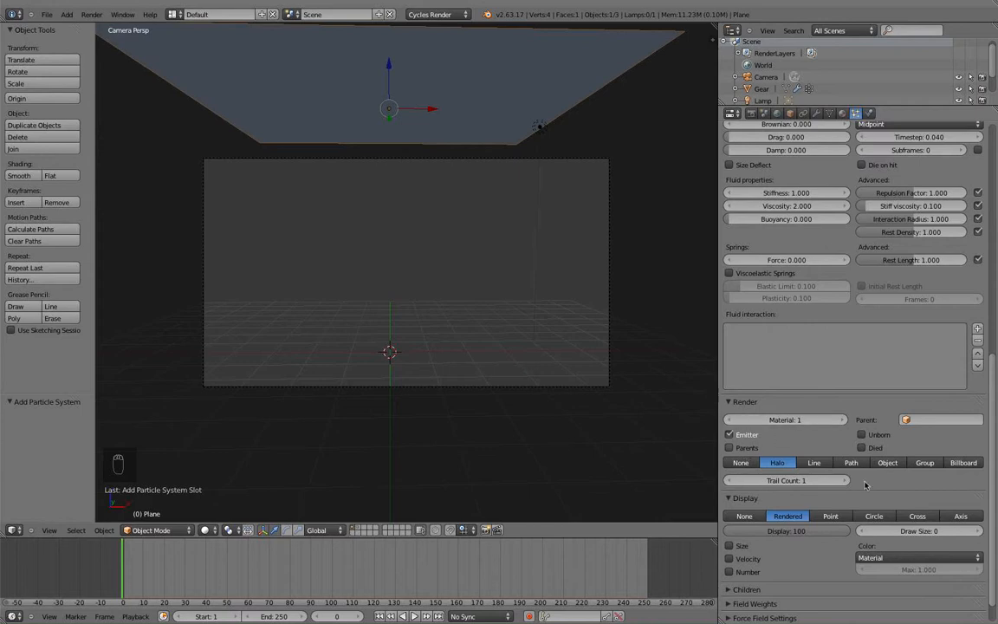
left_click(876, 463)
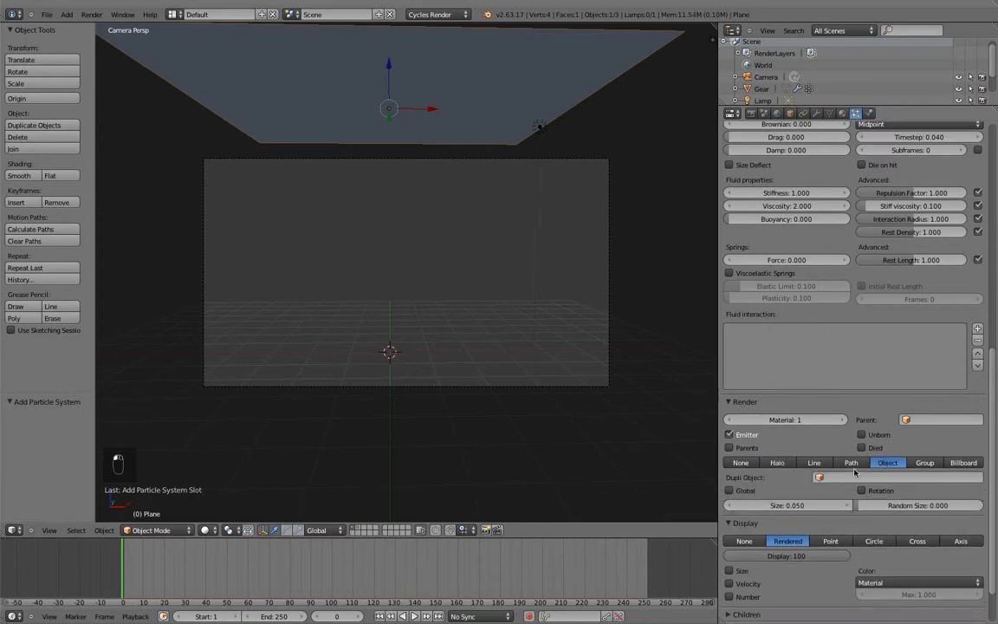
left_click(821, 478)
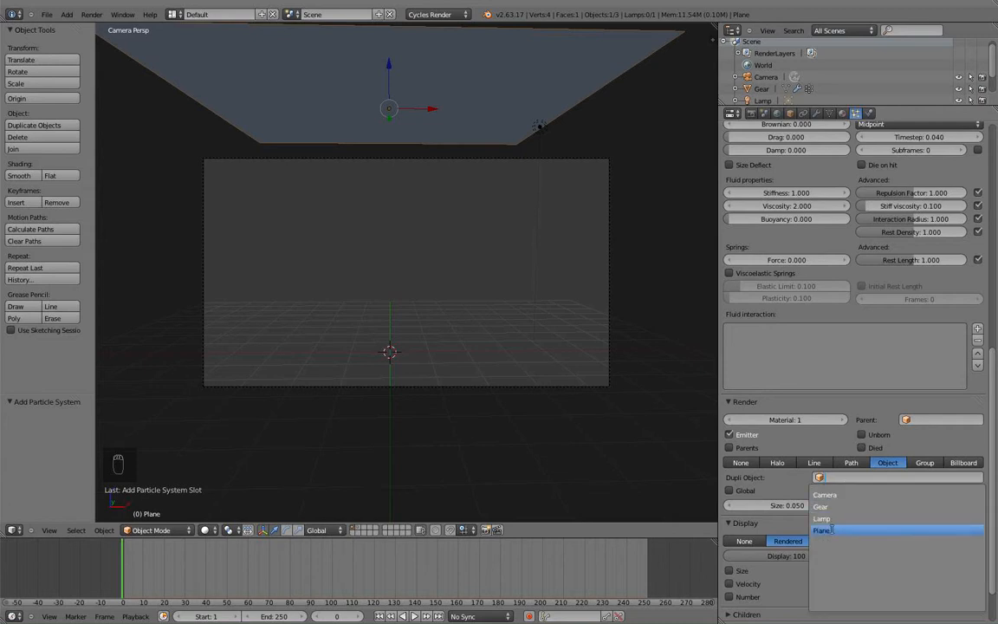
left_click(837, 507)
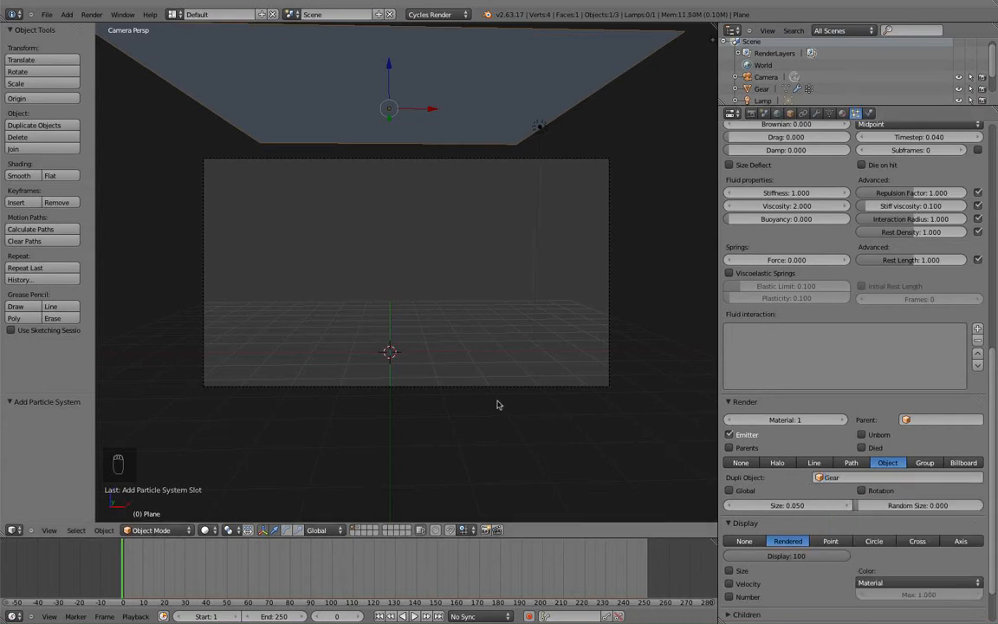
Step: Play the animation to frame 35 and inspect the falling gears up close and within the whole camera frame
key("alt+a")
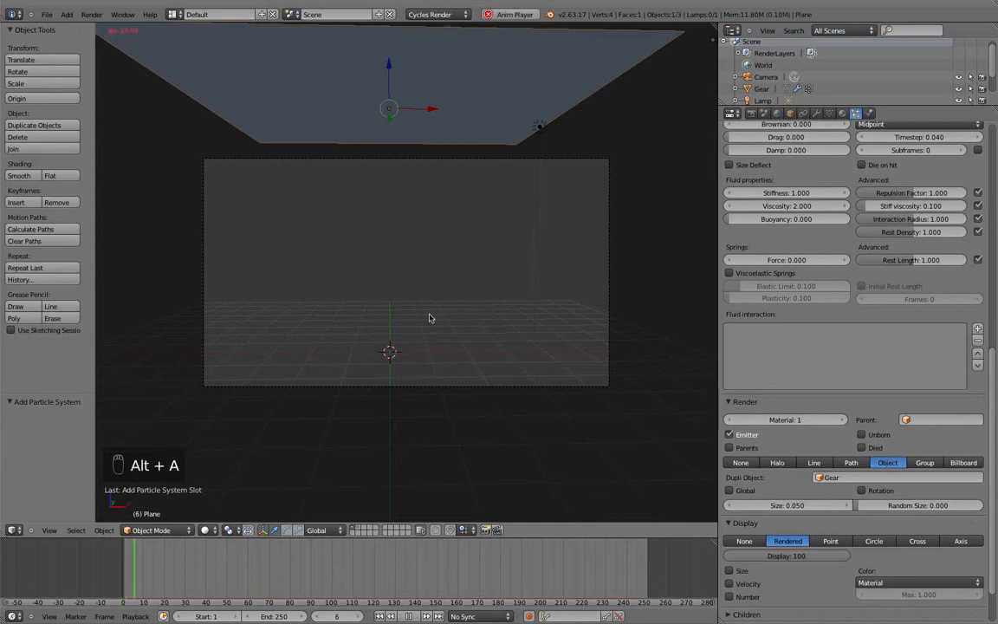
key("alt+a")
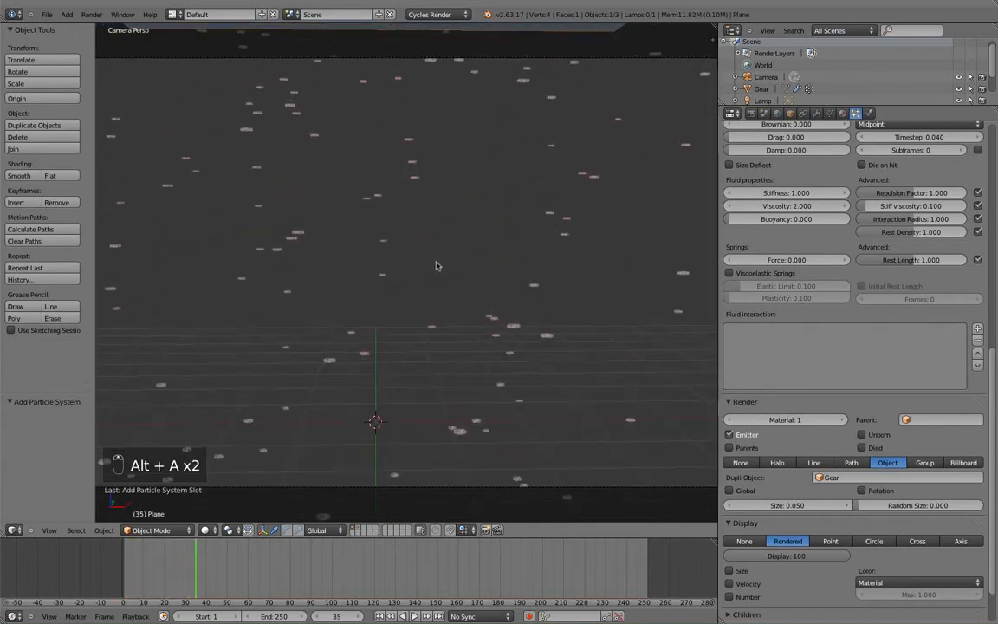
scroll(388, 278, "up", 6)
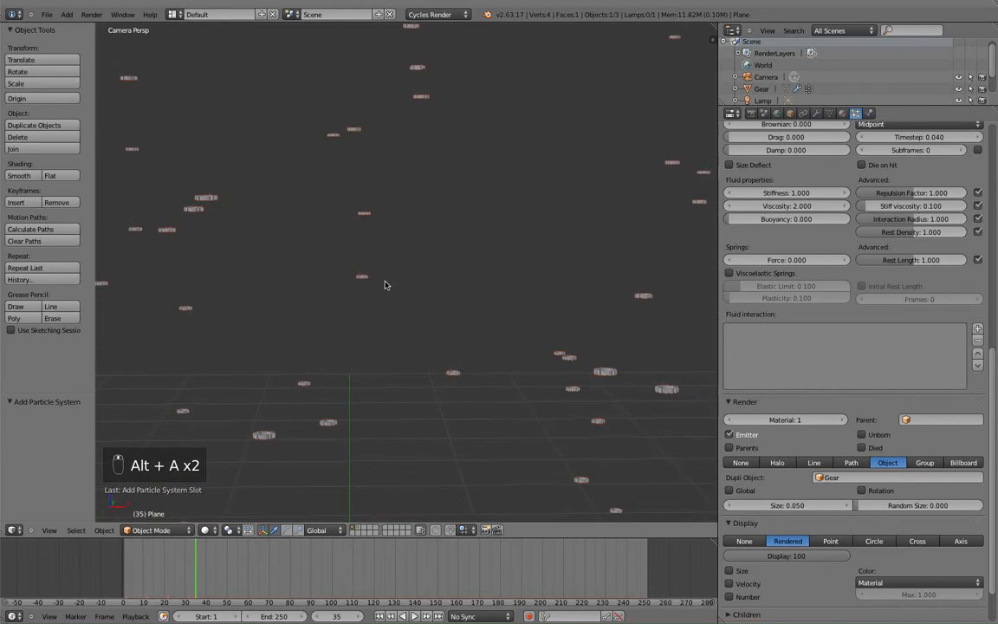
scroll(388, 278, "down", 8)
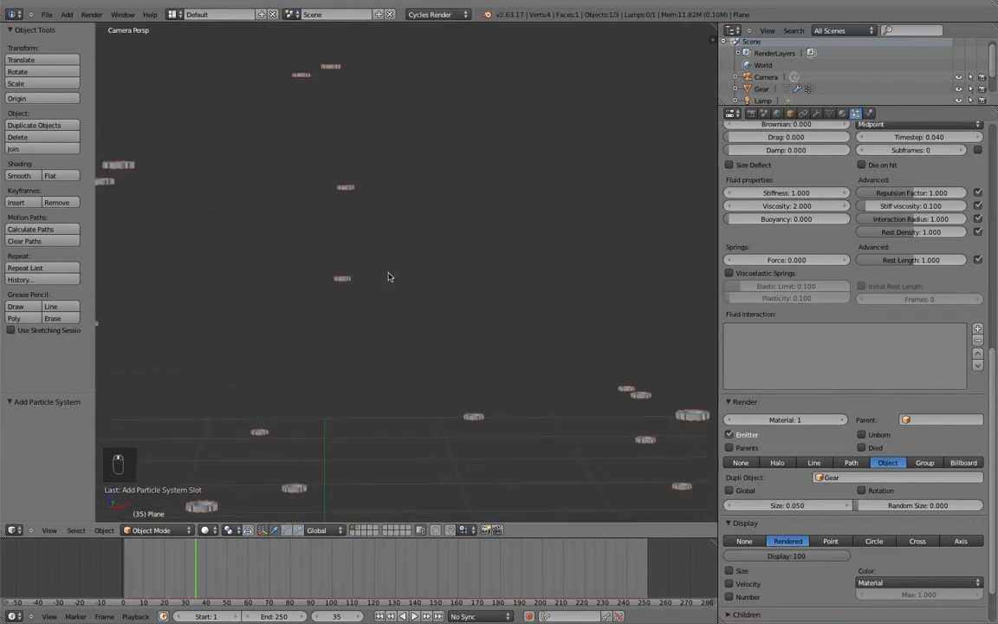
scroll(390, 279, "up", 1)
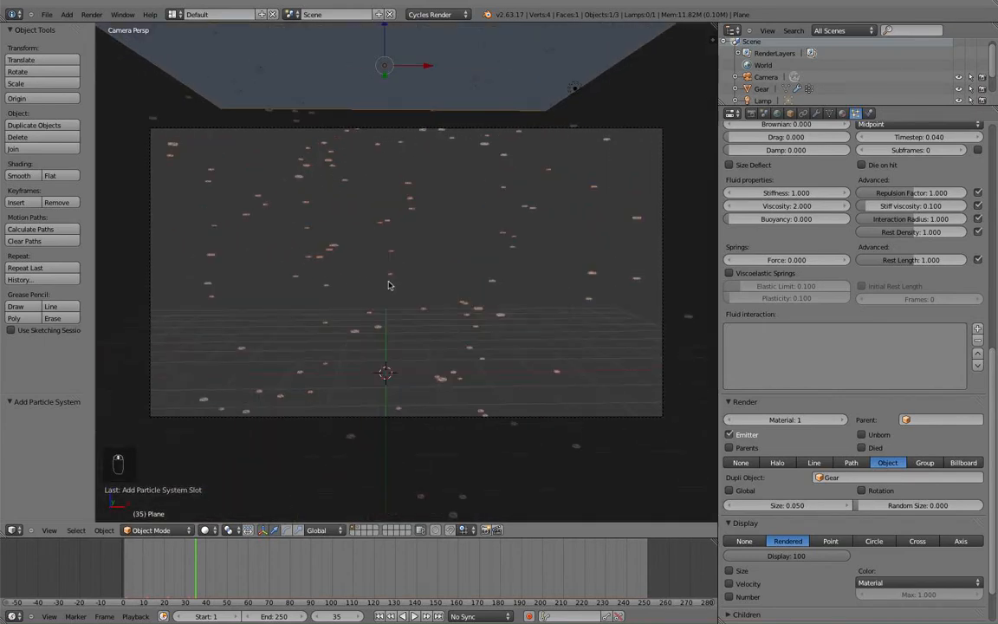
Step: Preview the falling gears in several short playbacks, and move the timeline to frame 47 for a closer look
key("alt+a")
key("alt+a")
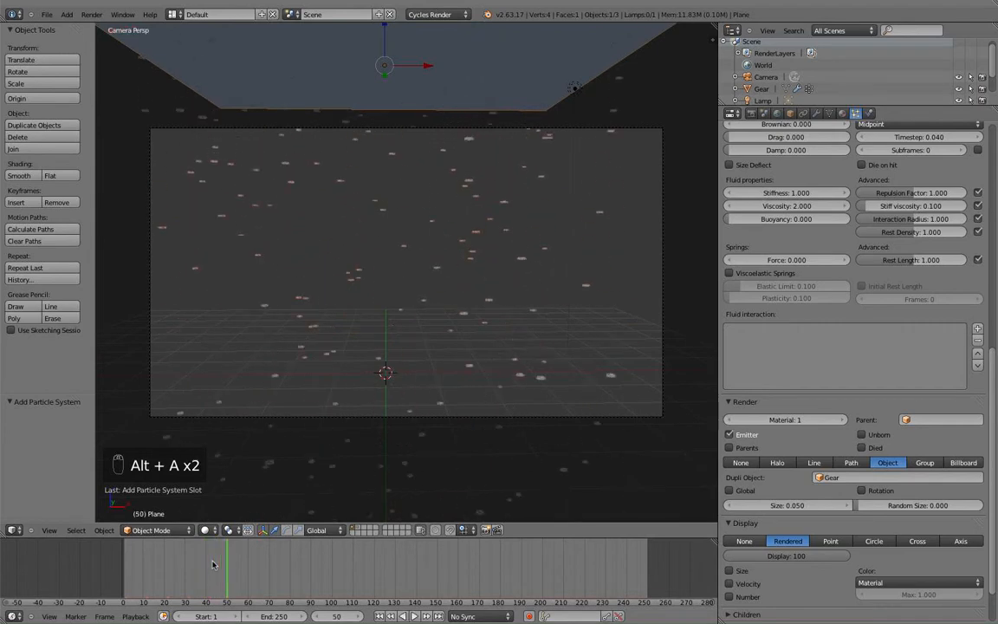
key("alt+a")
key("alt+a")
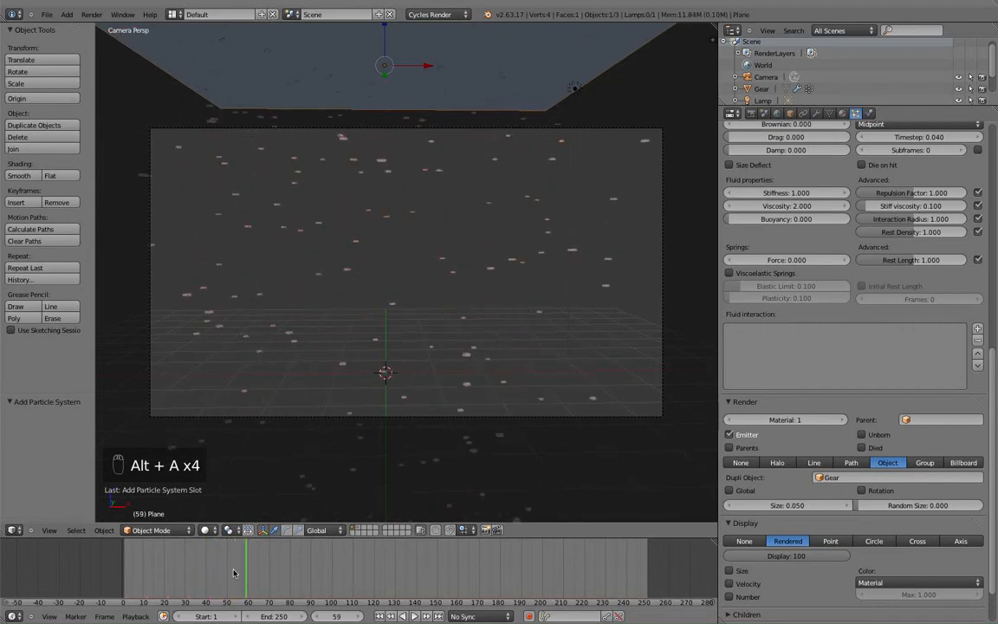
key("alt+a")
scroll(343, 383, "up", 3)
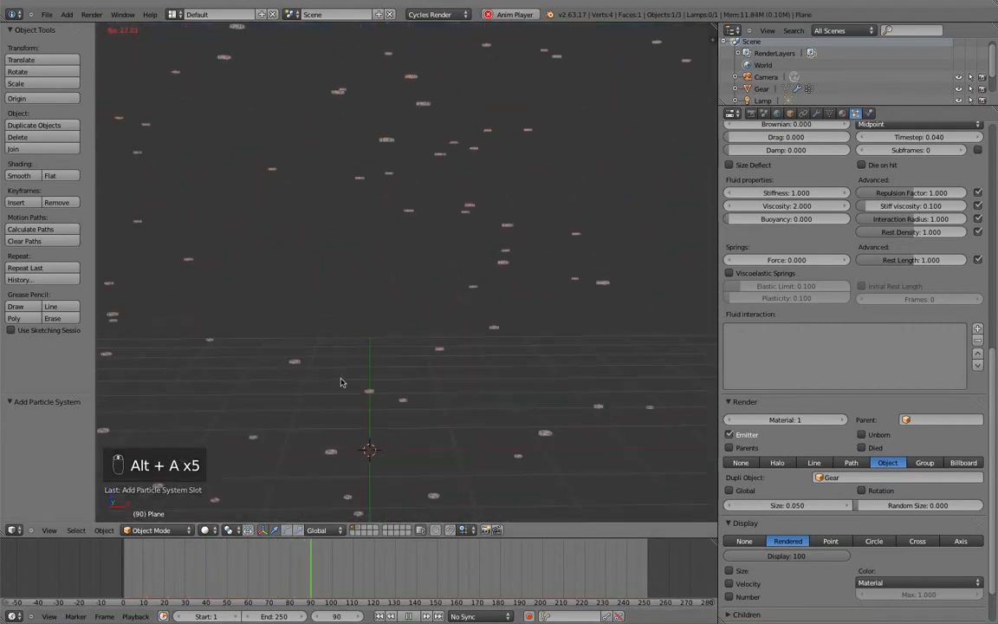
scroll(340, 382, "down", 4)
key("alt+a")
mouse_move(212, 570)
left_mouse_down()
mouse_move(151, 559)
mouse_move(221, 550)
left_mouse_up()
scroll(400, 326, "up", 4)
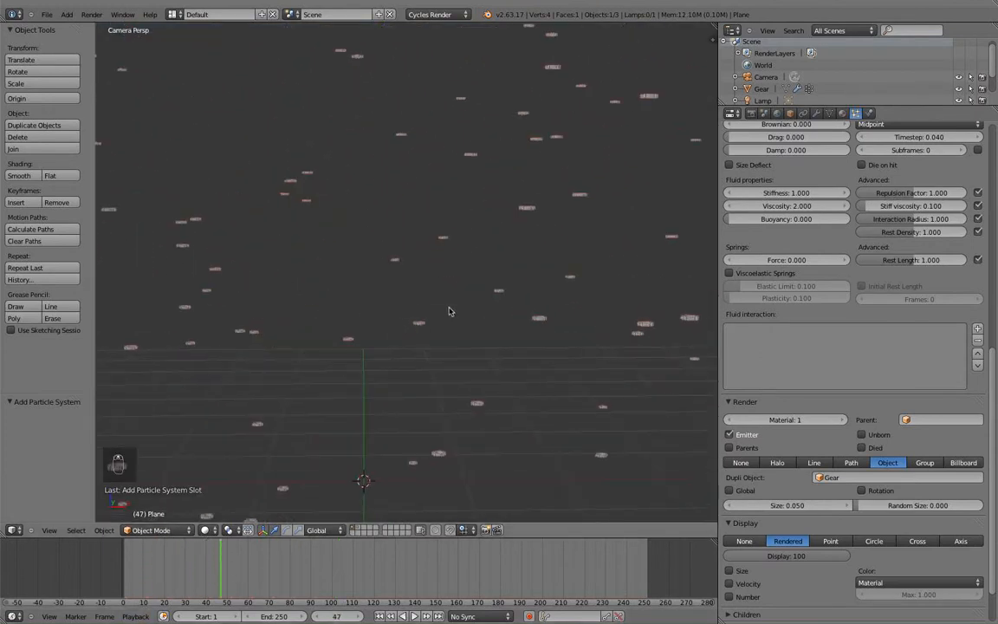
scroll(367, 360, "up", 2)
Step: Enable rotation for the particles and set the random amount of their initial orientation to 0.06667
scroll(832, 337, "up", 4)
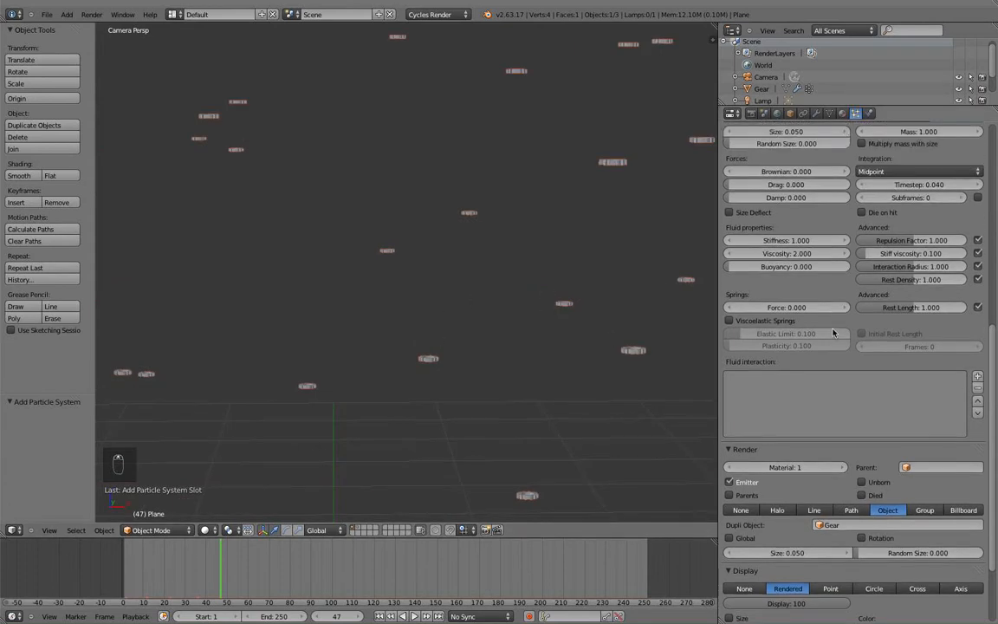
scroll(823, 325, "up", 4)
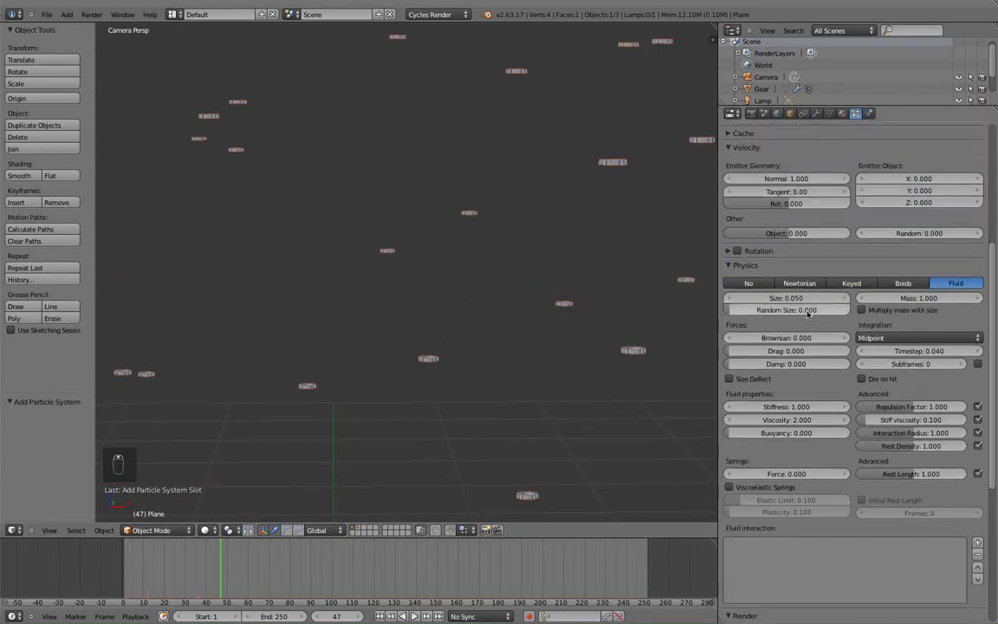
left_click(731, 275)
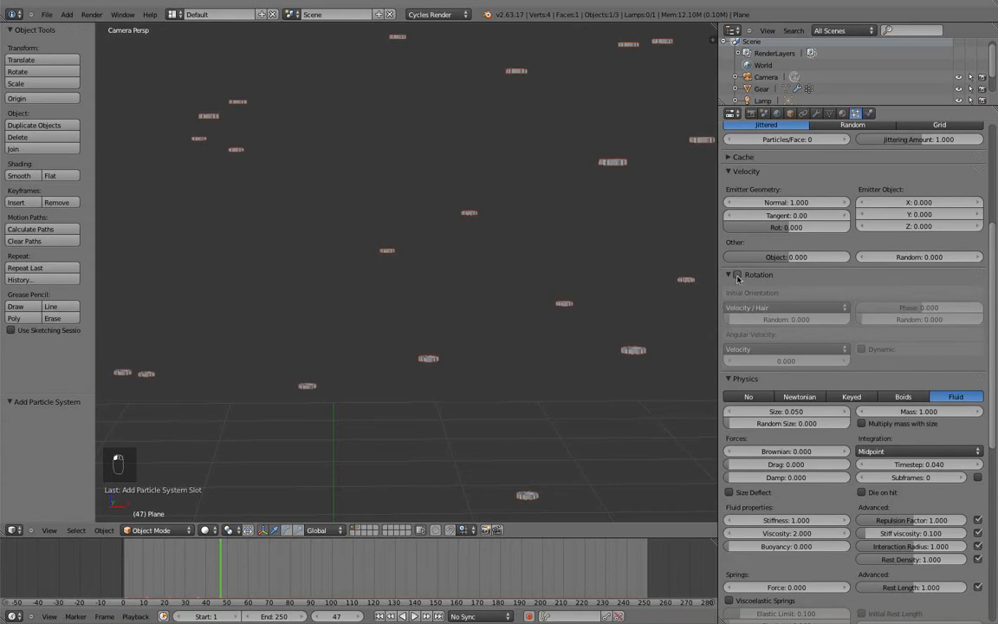
left_click(737, 275)
mouse_move(740, 320)
left_mouse_down()
mouse_move(760, 321)
mouse_move(749, 321)
left_mouse_up()
Step: Return the timeline to frame 0 and play the animation to frame 43 to check the gears' orientation
left_click_drag(195, 563, 122, 557)
key("alt+a")
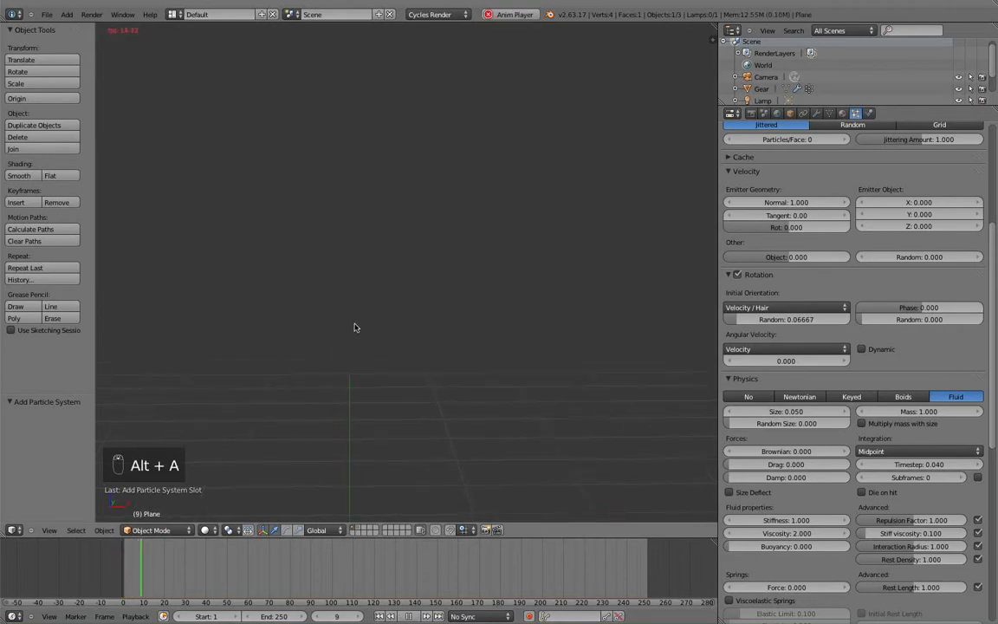
key("alt+a")
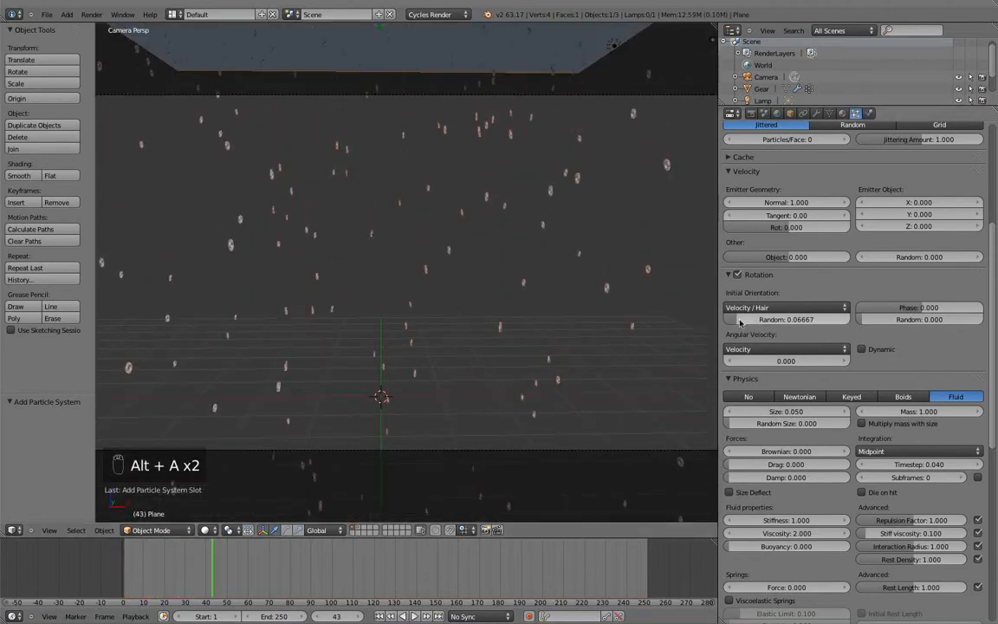
Step: Reset the random initial orientation to 0 and inspect the gears up close at the current frame
left_click_drag(734, 319, 719, 319)
scroll(810, 261, "up", 3)
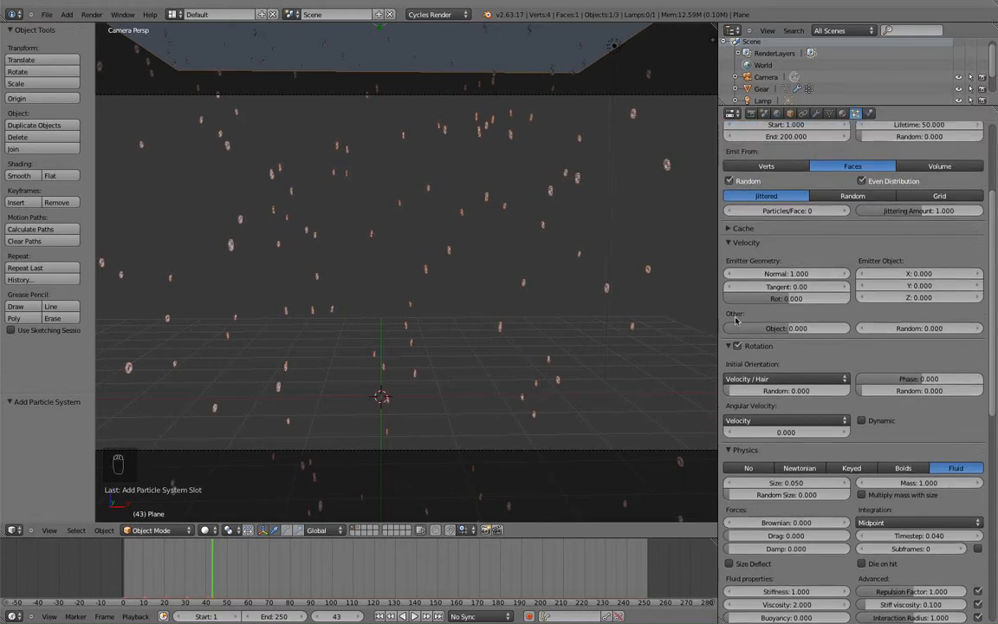
scroll(739, 323, "down", 4)
scroll(571, 332, "up", 5)
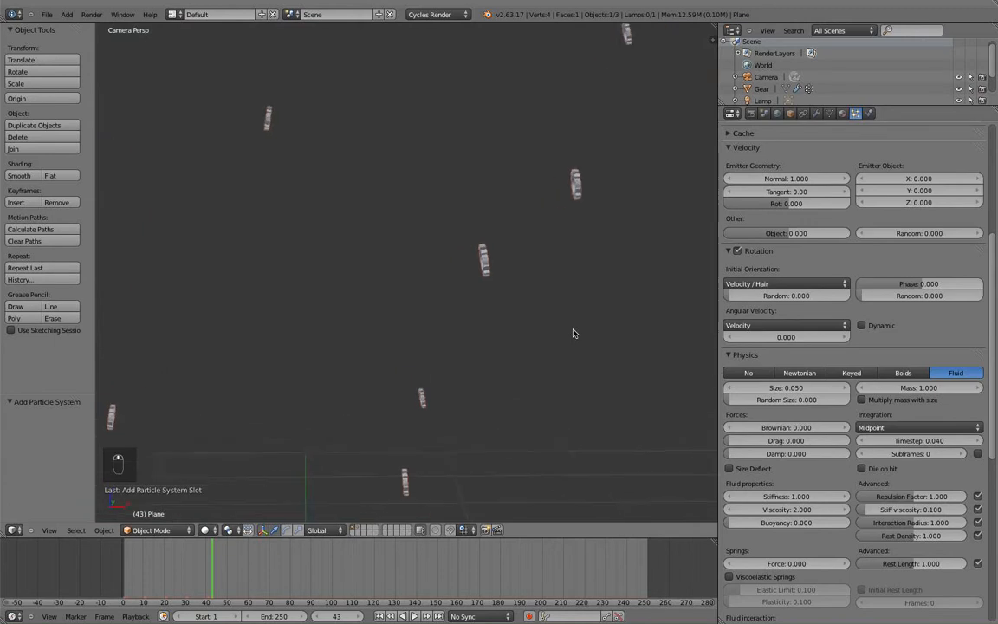
scroll(571, 332, "down", 6)
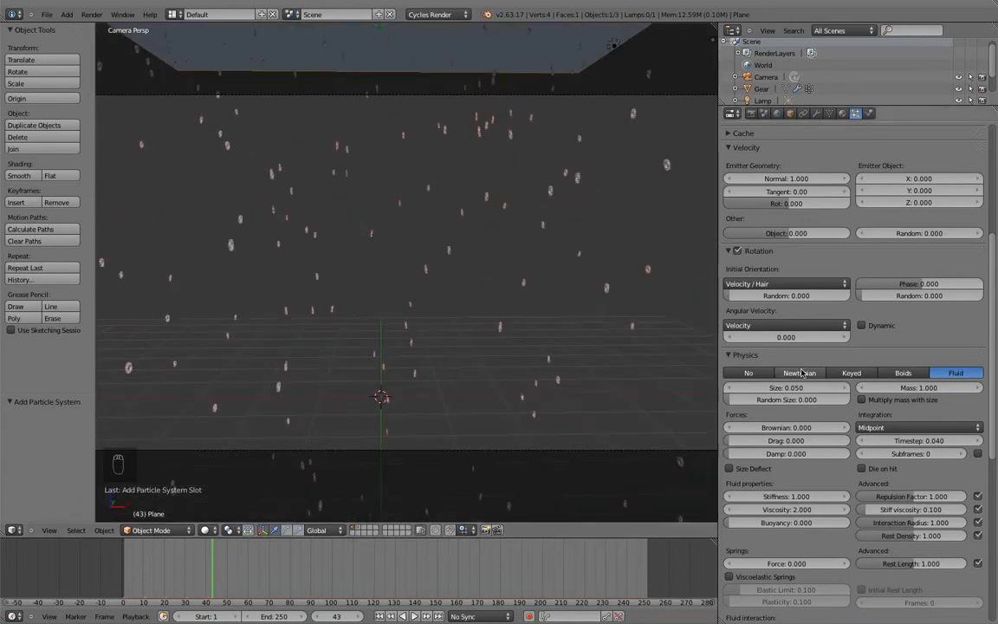
Step: Set the random amount of the particles' initial orientation to 0.552
scroll(787, 356, "up", 3)
scroll(787, 358, "down", 1)
left_click_drag(750, 345, 828, 359)
scroll(732, 362, "down", 1)
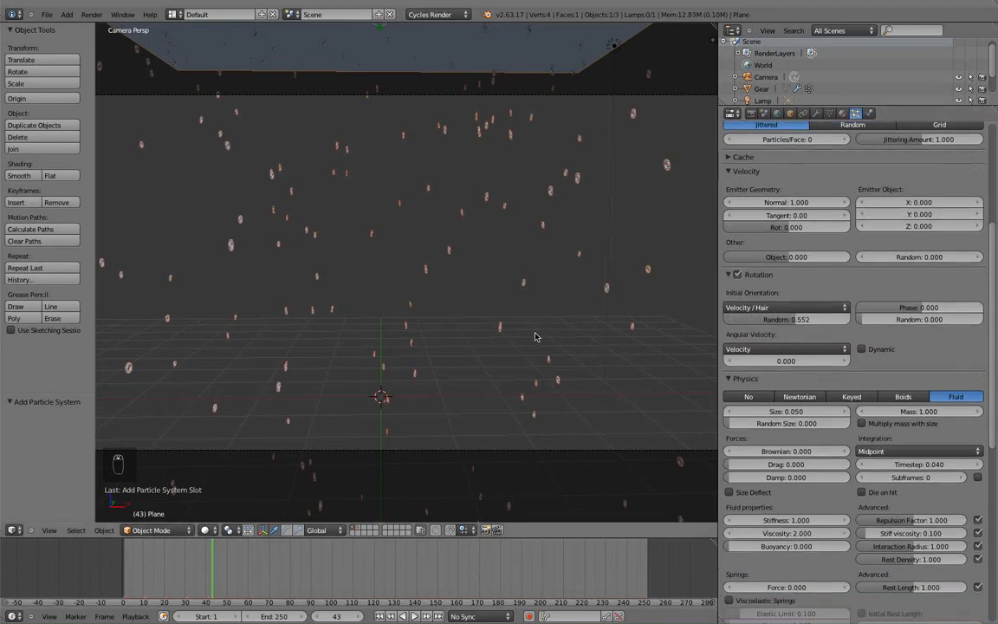
Step: Replay the animation from frame 0 to frame 84 and inspect the falling gears' orientations near and far
key("alt+a")
key("alt+a")
left_click_drag(294, 559, 123, 561)
key("alt+a")
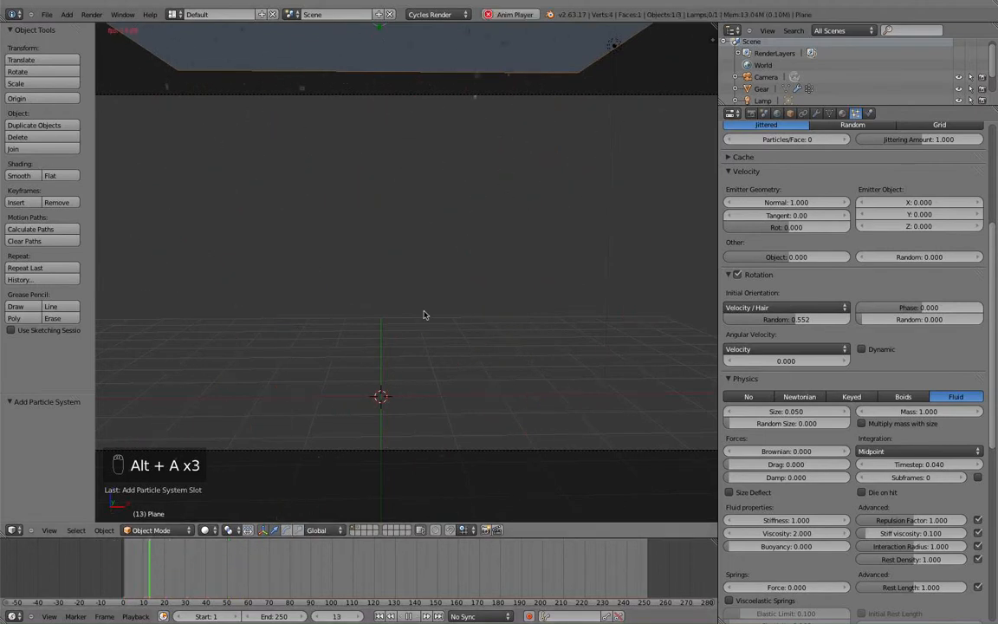
key("alt+a")
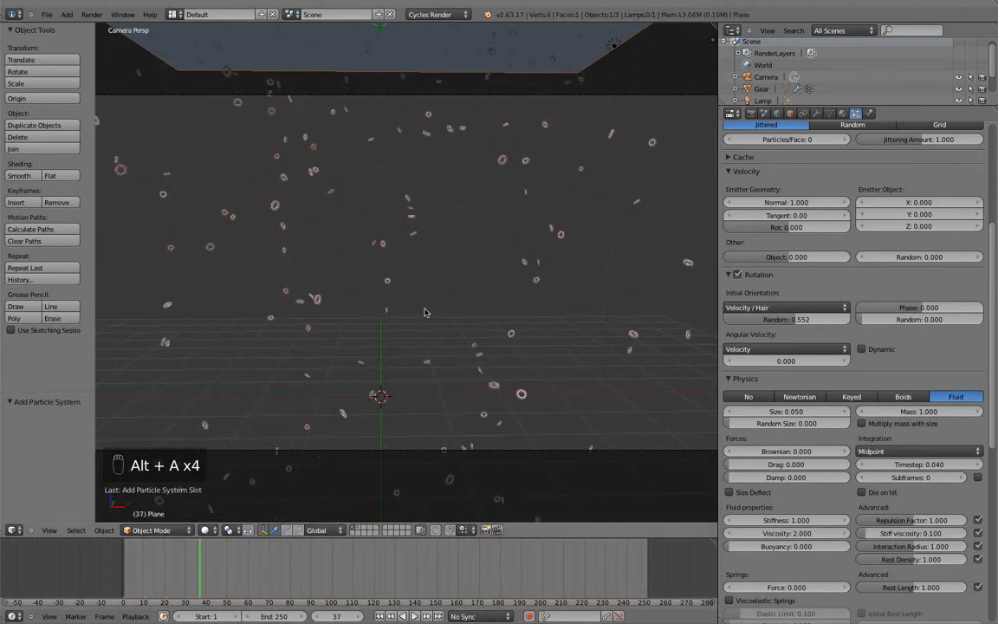
key("alt+a")
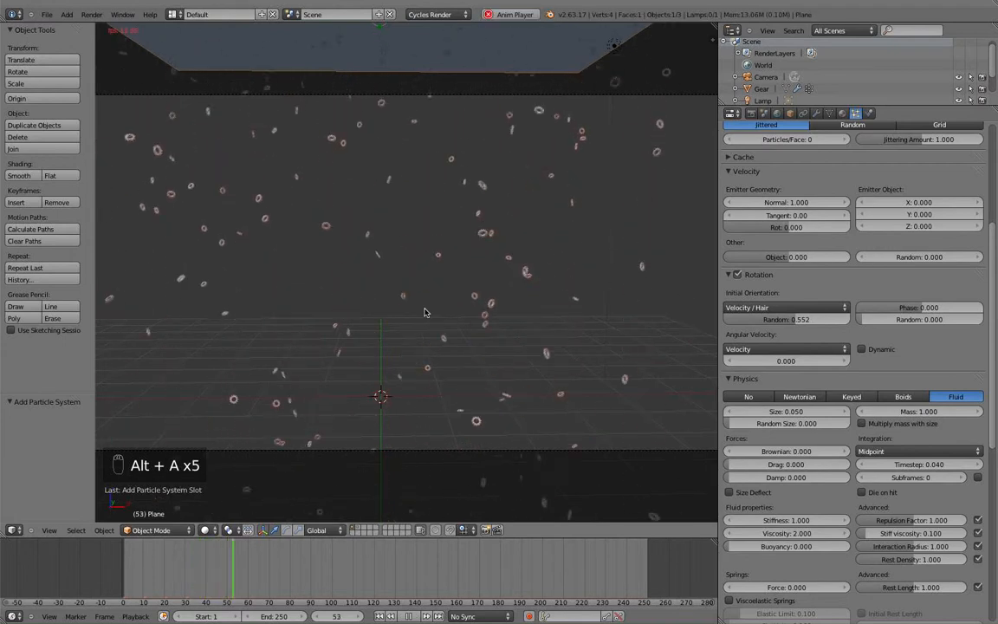
key("alt+a")
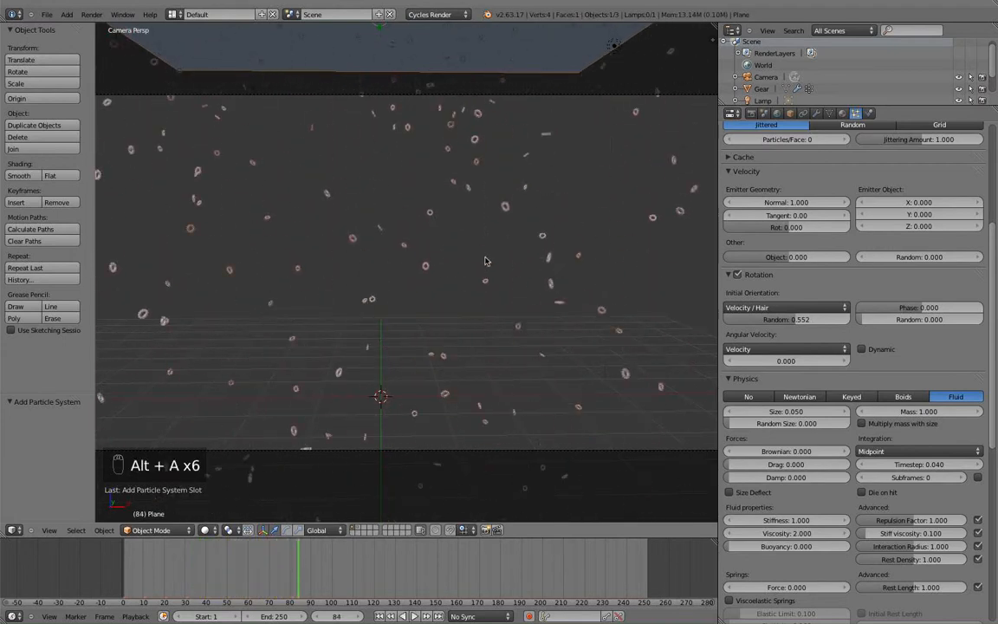
scroll(397, 277, "up", 9)
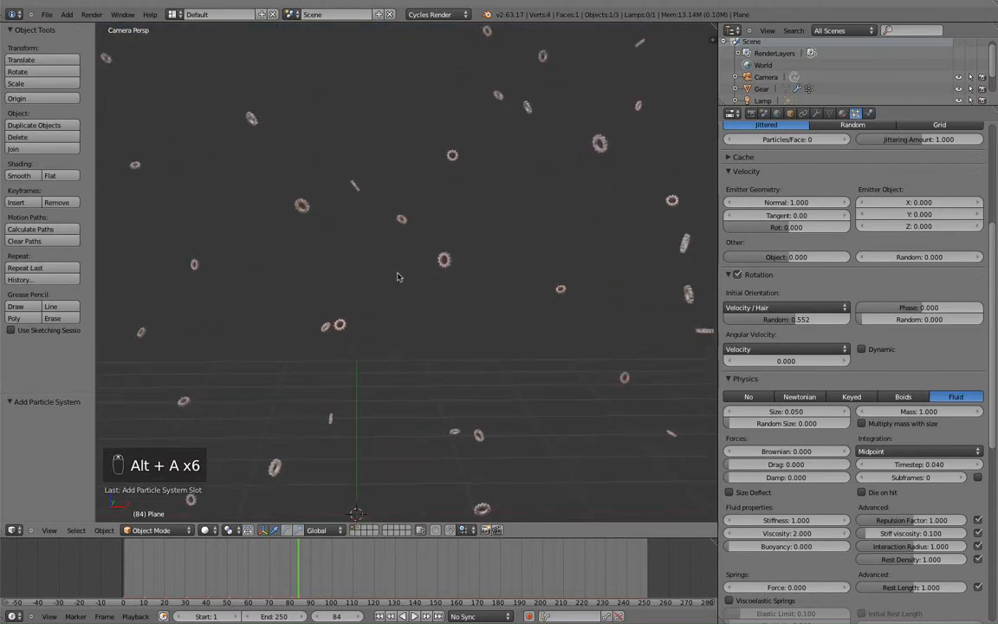
scroll(399, 272, "down", 10)
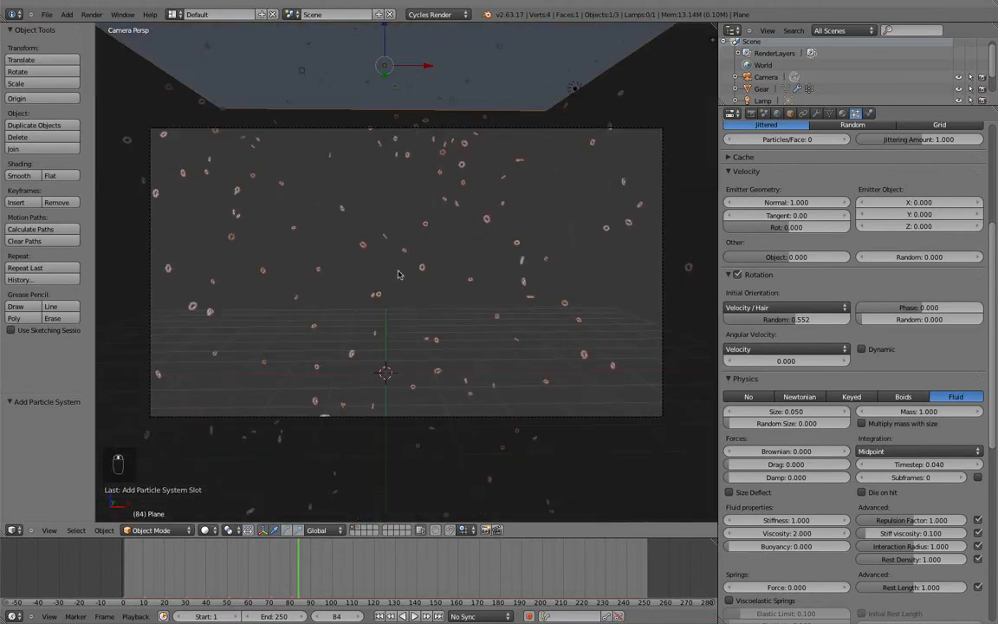
scroll(398, 275, "up", 3)
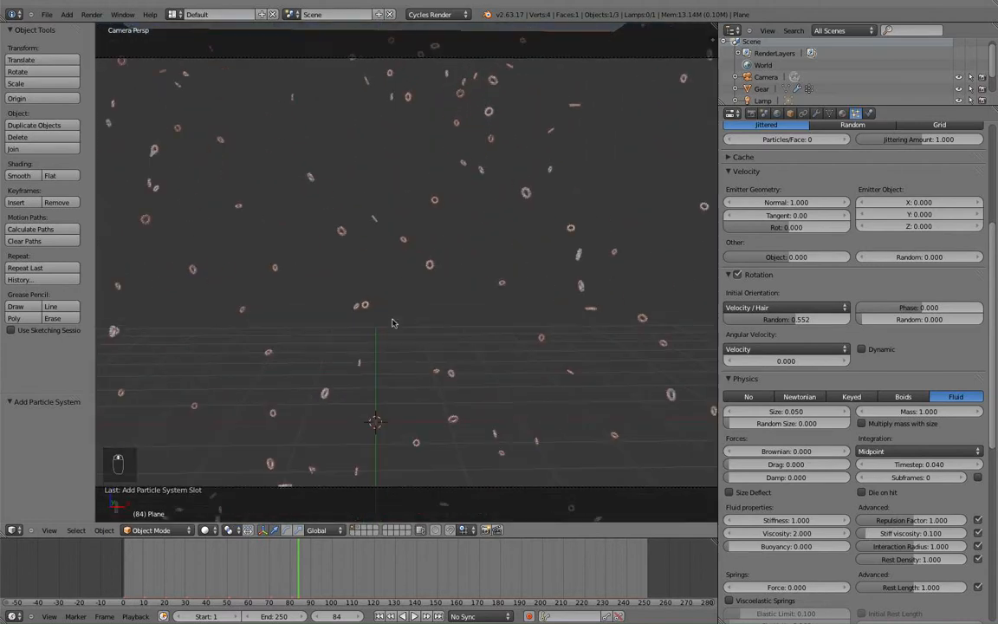
Step: Scale the source gear on layer 2 up to about 3.13 and return to layer 1 to view the enlarged particles
key("2")
scroll(380, 323, "down", 4)
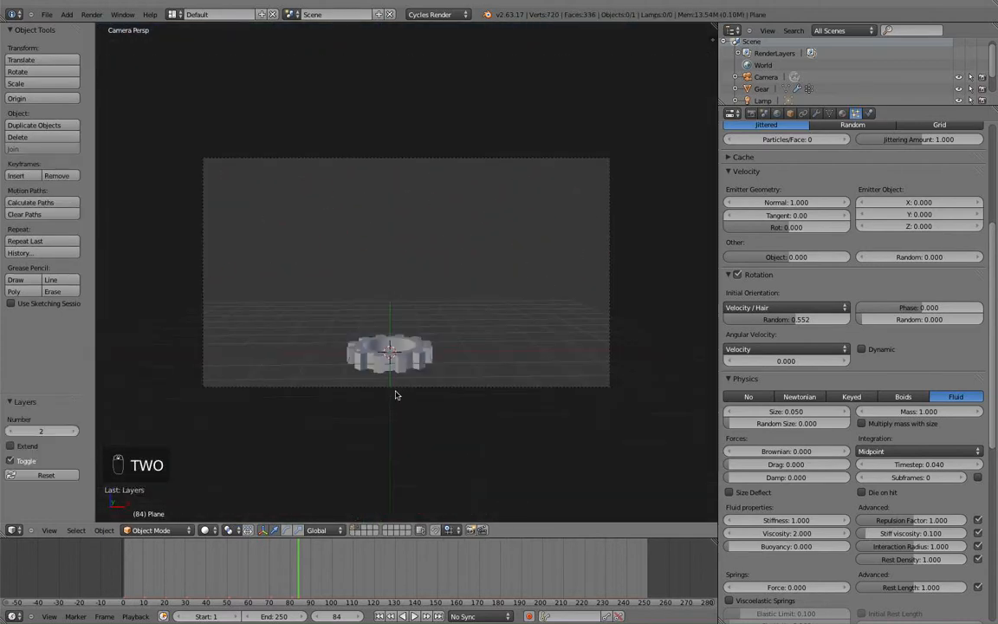
right_click(399, 350)
key("s")
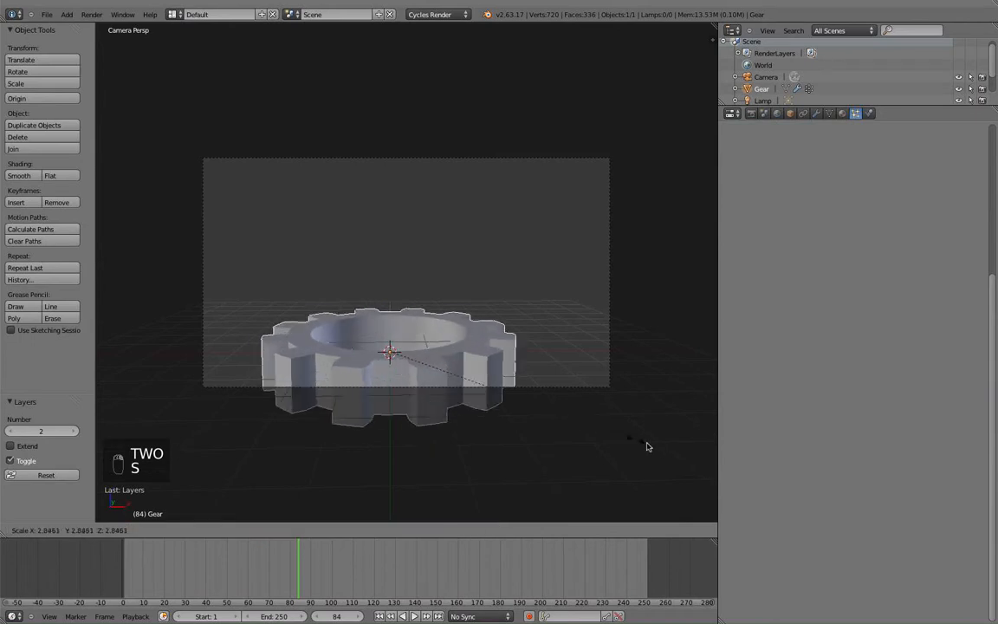
left_click(654, 449)
key("1")
scroll(474, 381, "up", 5)
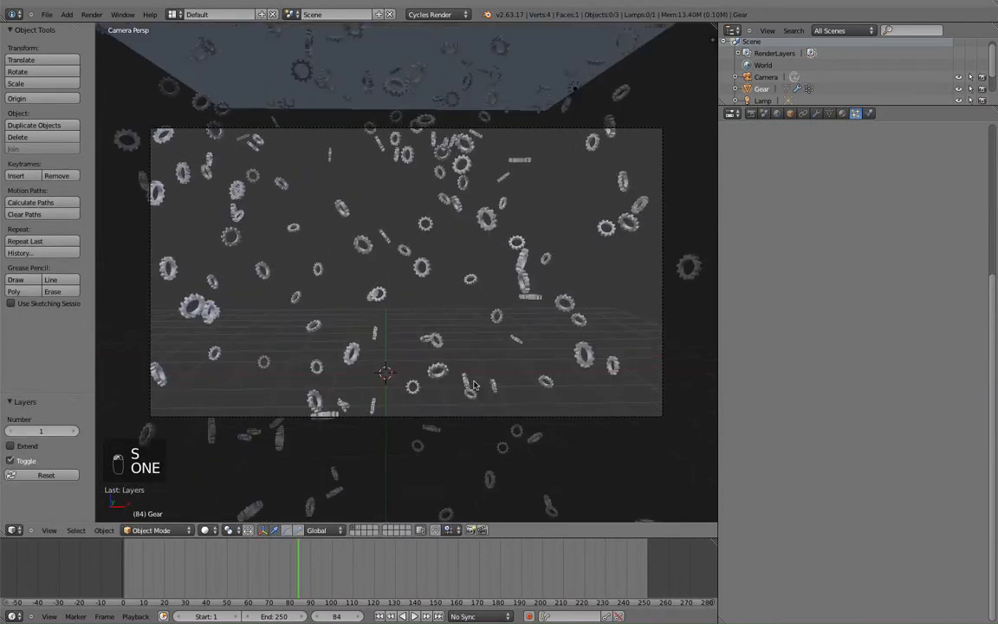
scroll(474, 381, "down", 3)
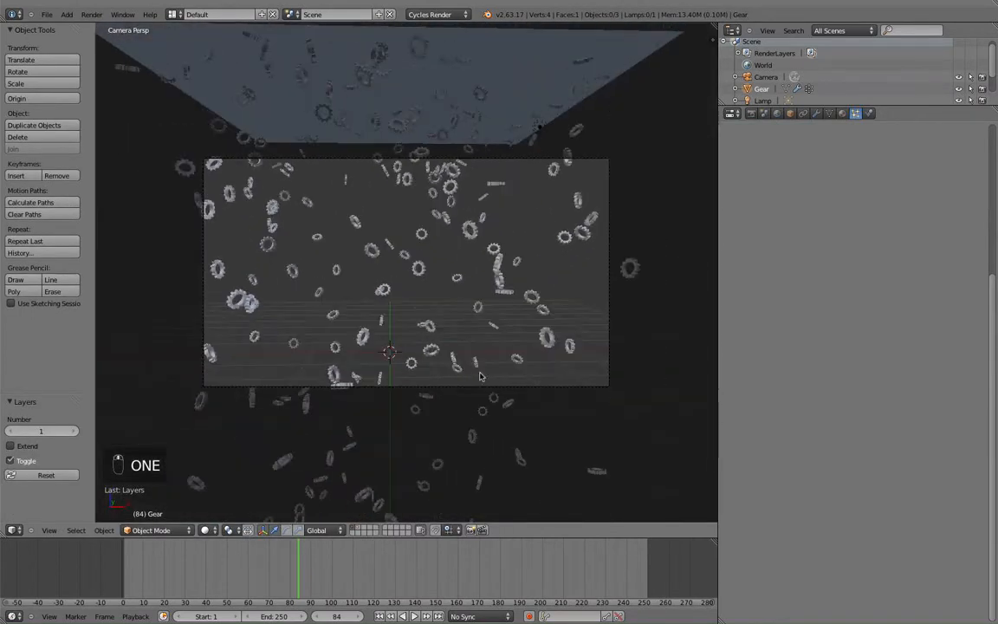
scroll(471, 297, "up", 4)
scroll(471, 297, "down", 1)
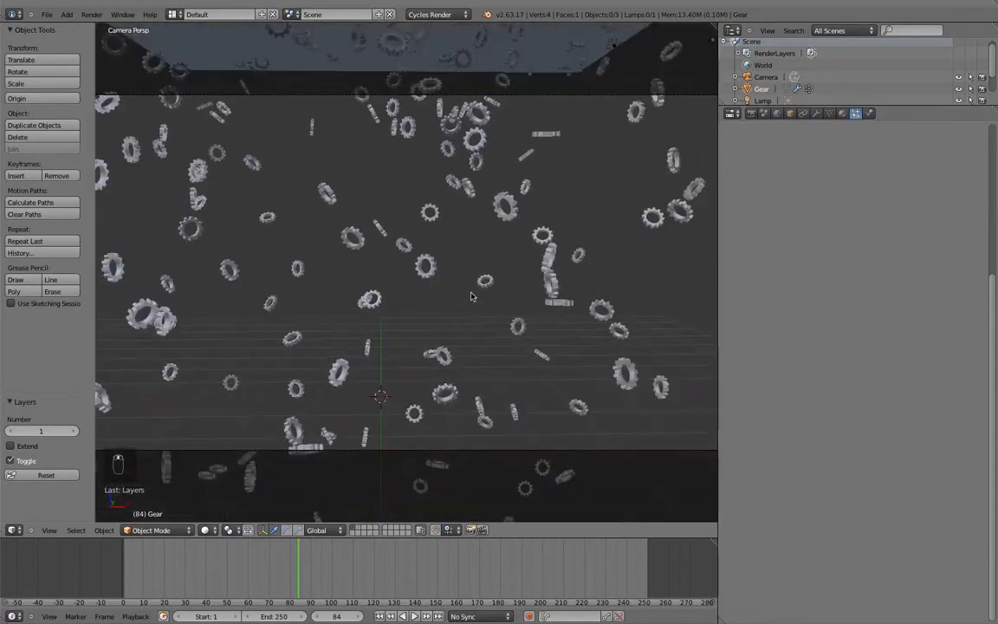
Step: Play the animation to check the enlarged falling gears, stop it and move the timeline to frame 95
key("alt+a")
key("alt+a")
key("alt+a")
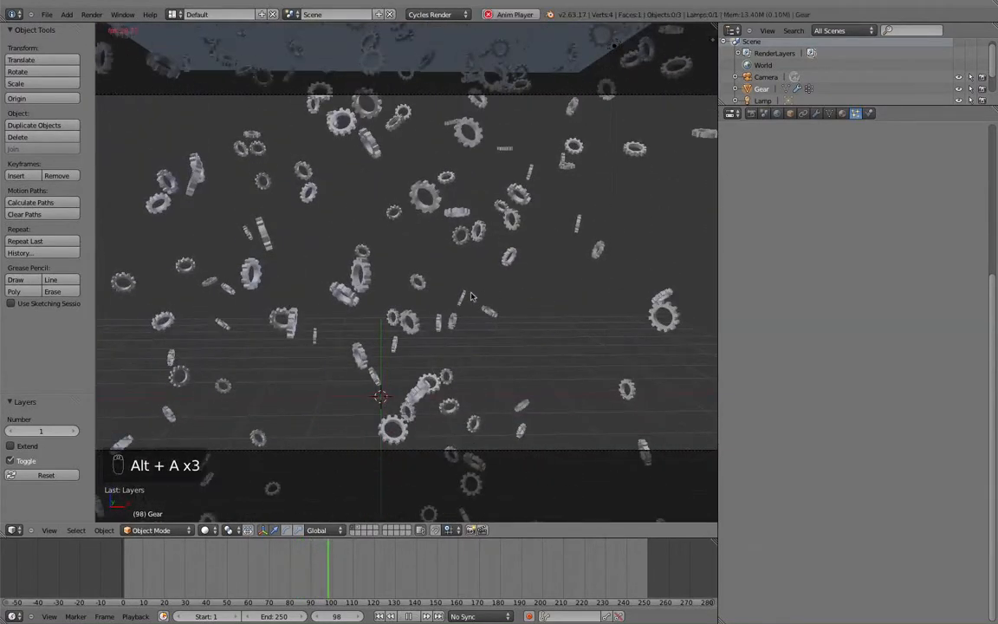
key("alt+a")
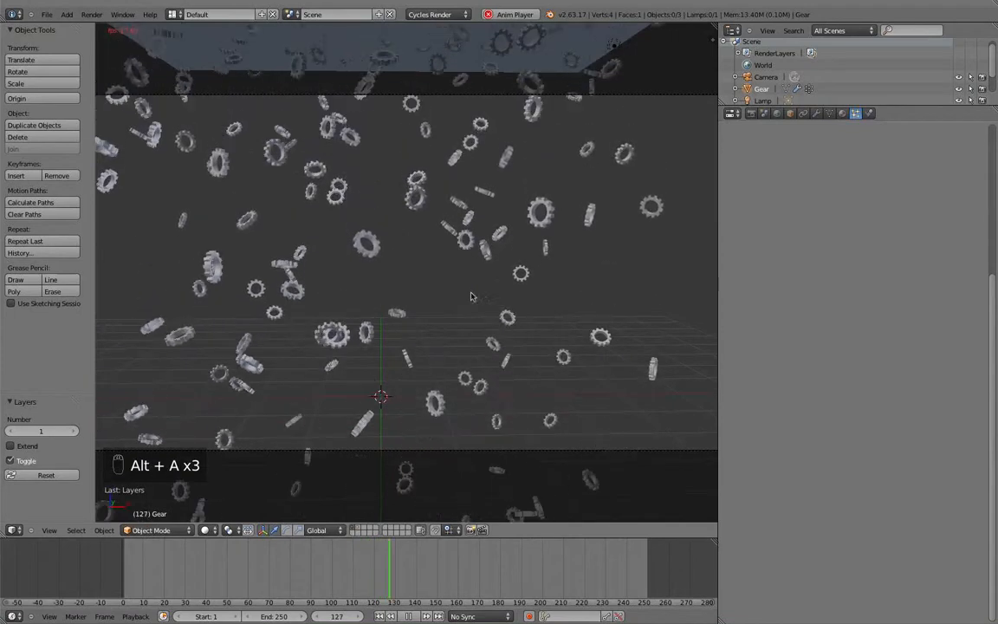
left_click_drag(349, 572, 320, 559)
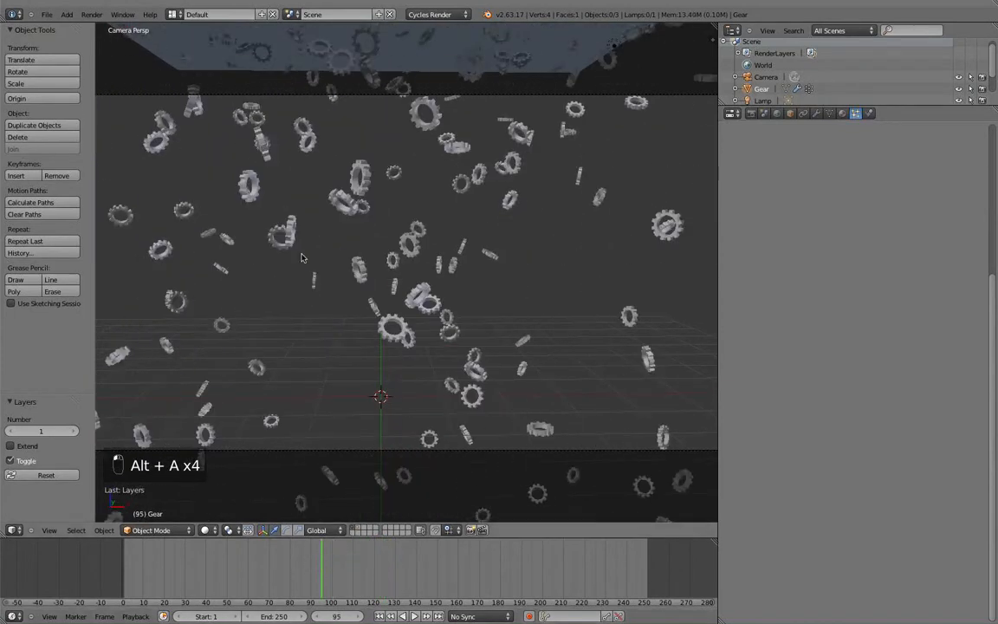
Step: Render frame 95 as a still image, inspect the gears up close and return to the 3D view
left_click(92, 15)
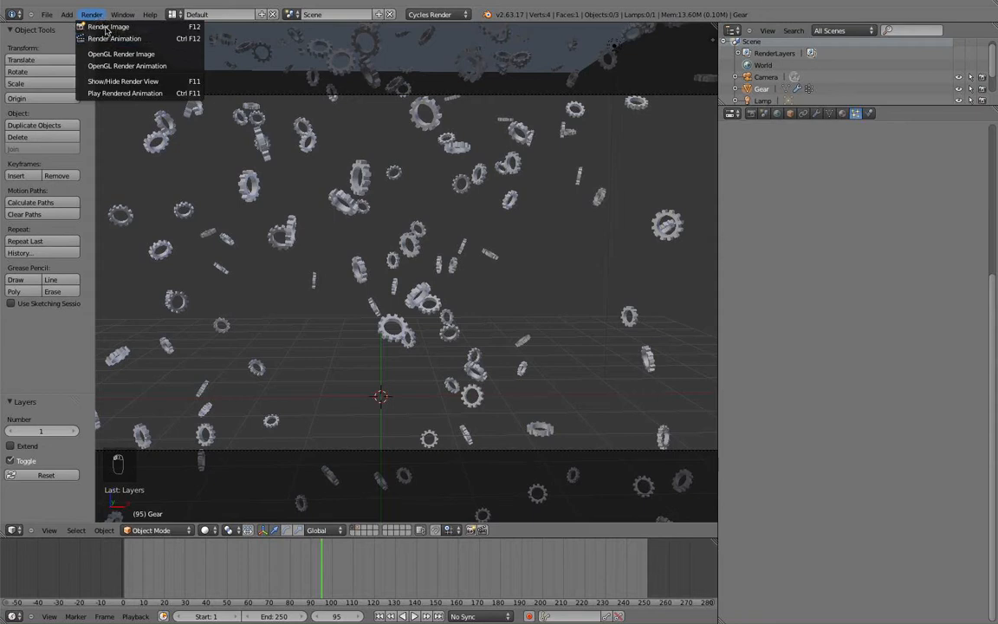
left_click(100, 27)
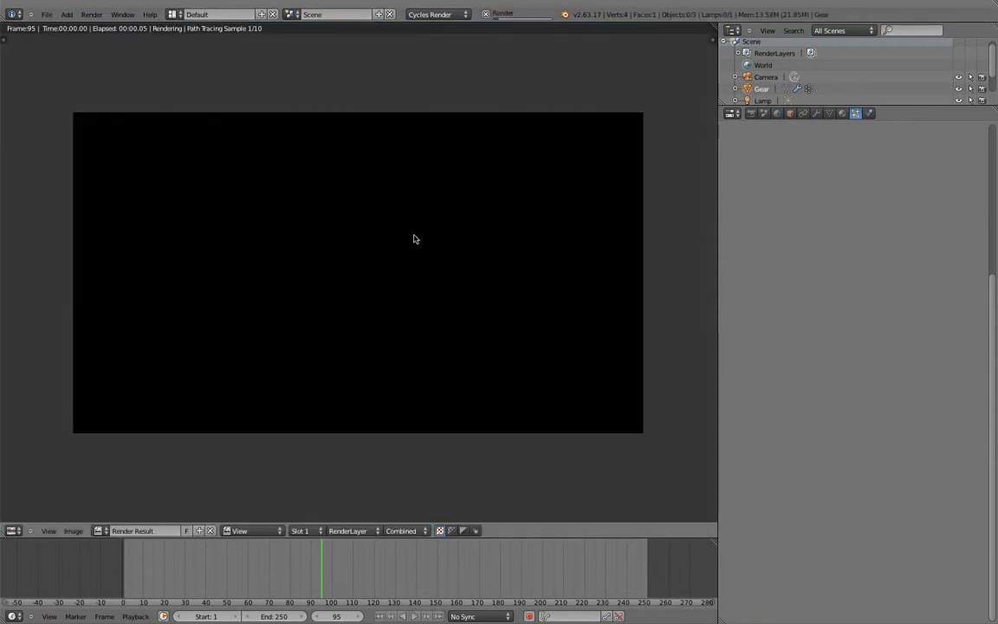
scroll(413, 243, "up", 6)
scroll(411, 249, "down", 5)
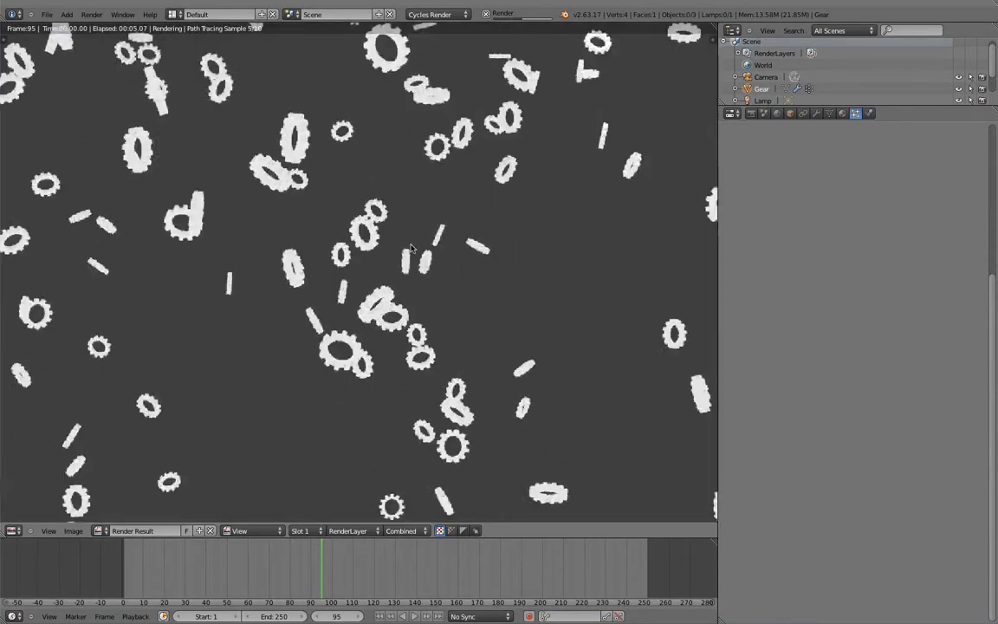
scroll(412, 249, "up", 2)
scroll(409, 247, "down", 3)
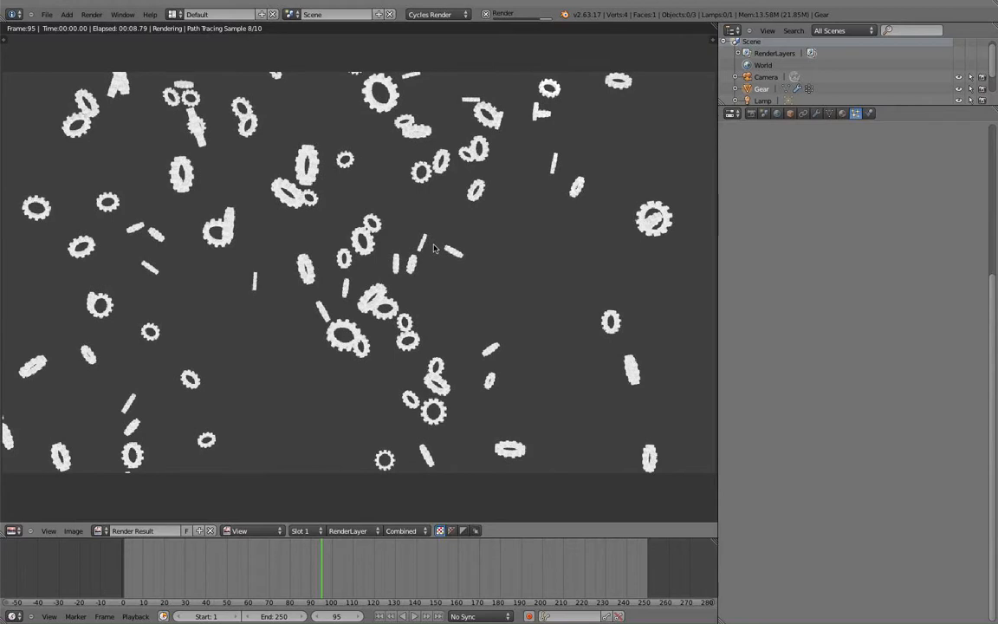
key("Escape")
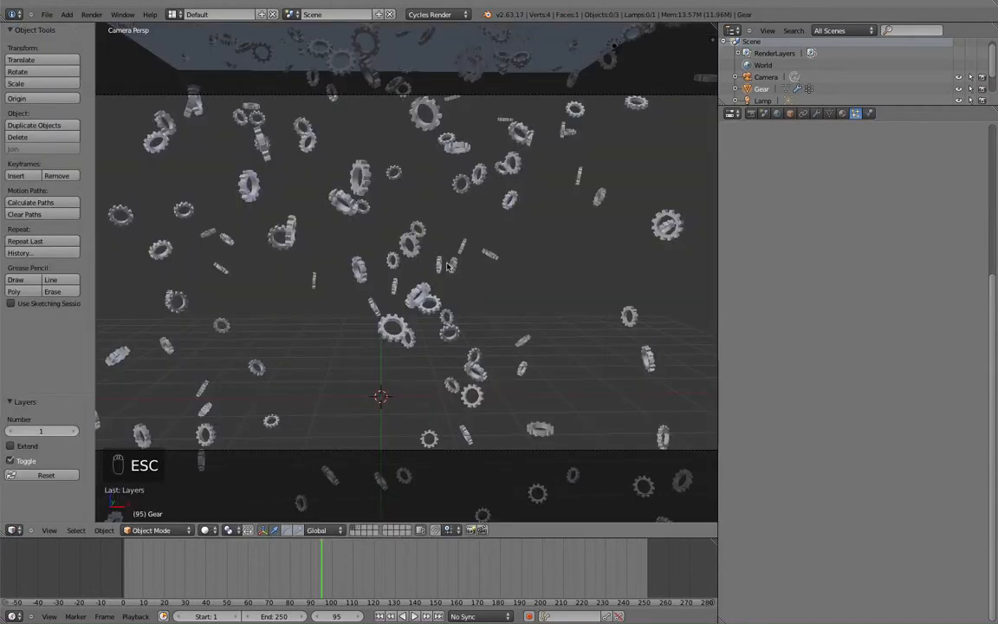
scroll(436, 272, "up", 5)
scroll(436, 271, "down", 5)
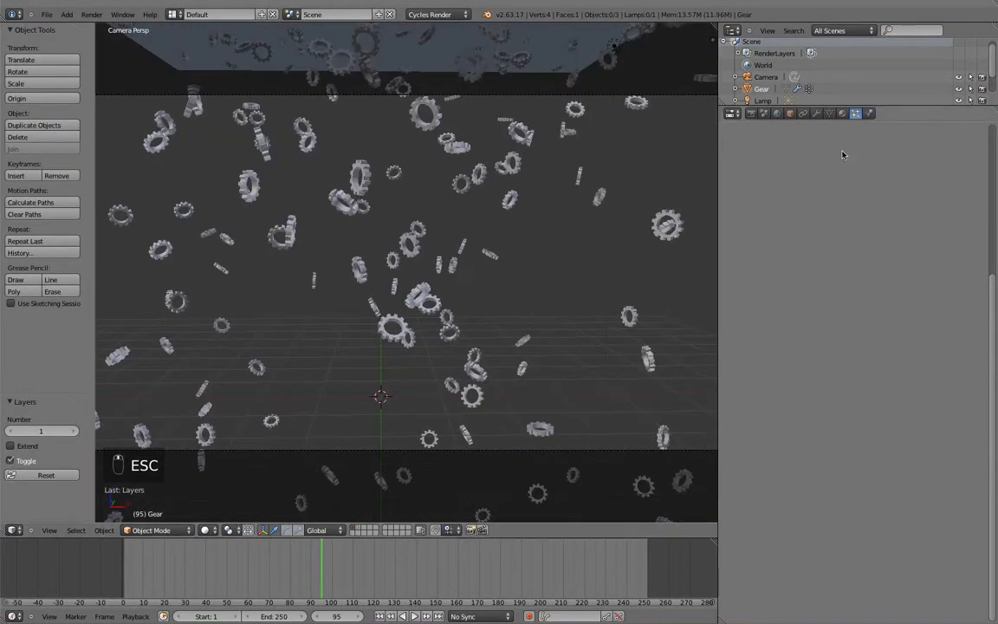
Step: Give the source gear on layer 2 a new Diffuse BSDF material coloured red (R 0.800, G 0.02444, B 0.000)
left_click(790, 115)
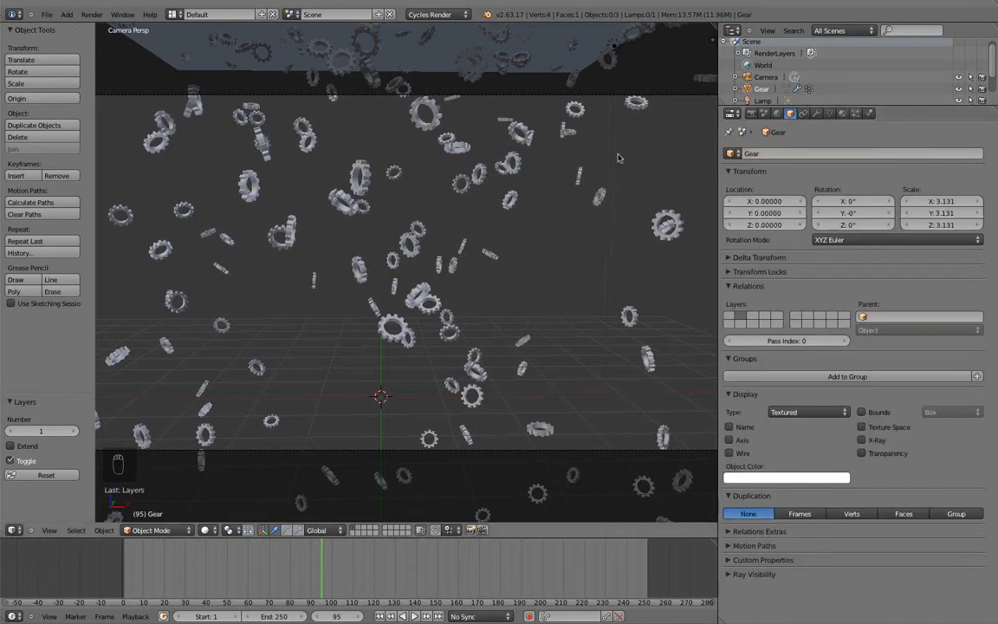
key("2")
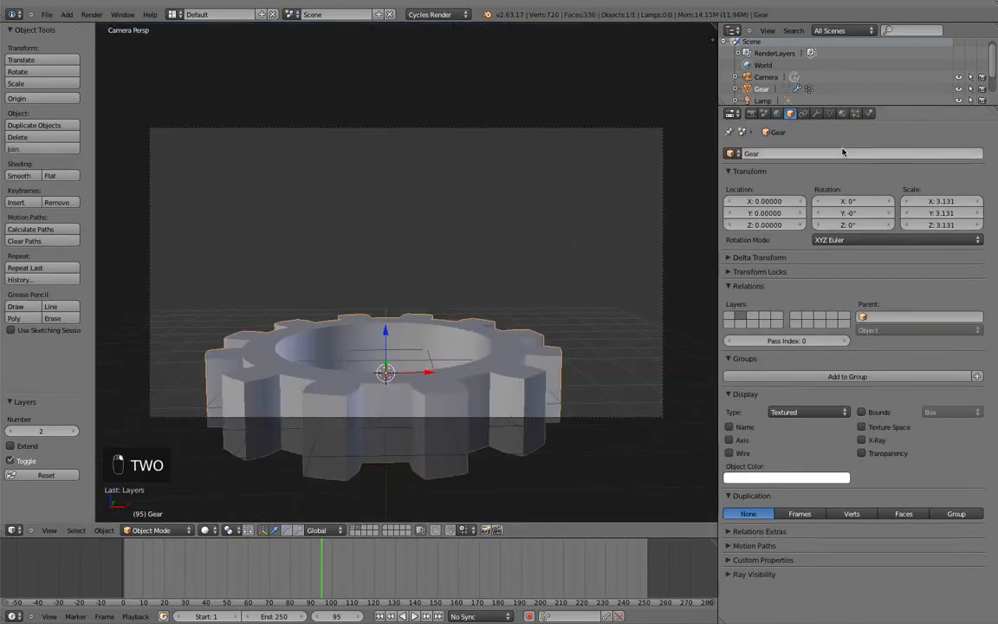
left_click(842, 113)
left_click(790, 191)
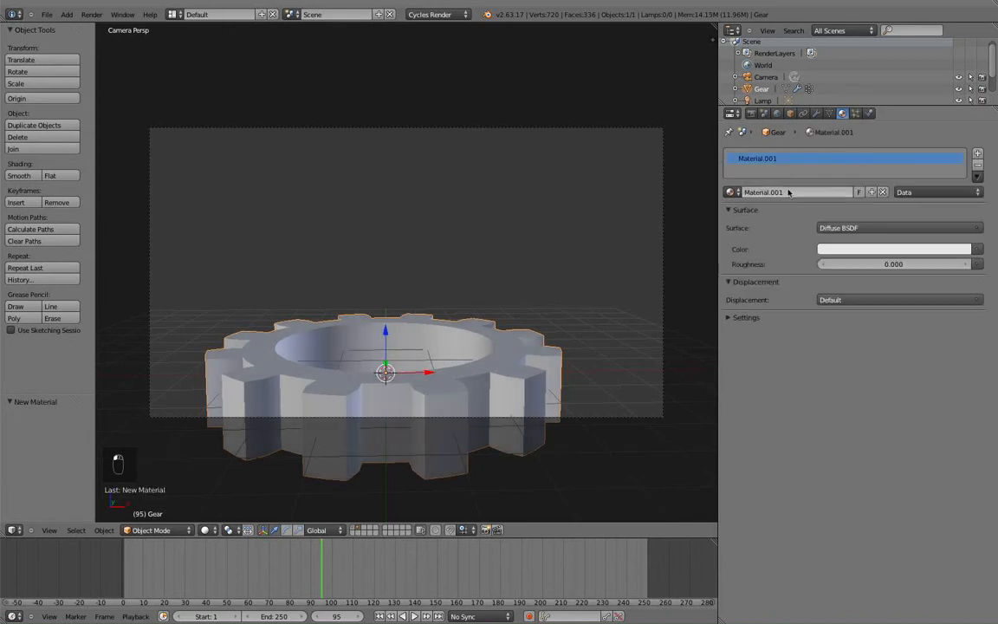
left_click(841, 249)
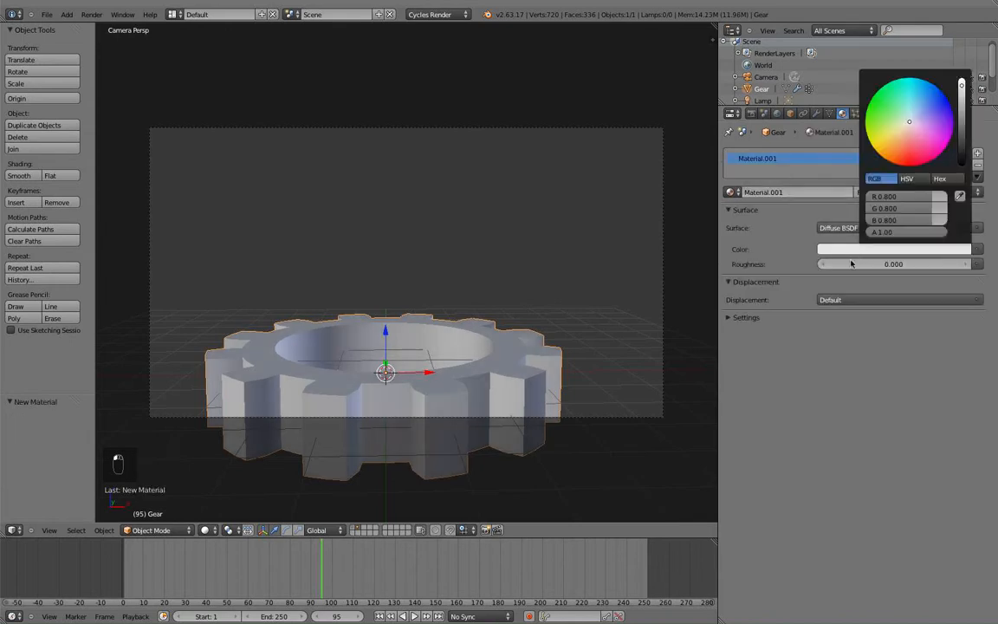
left_click(886, 249)
left_click_drag(910, 147, 909, 174)
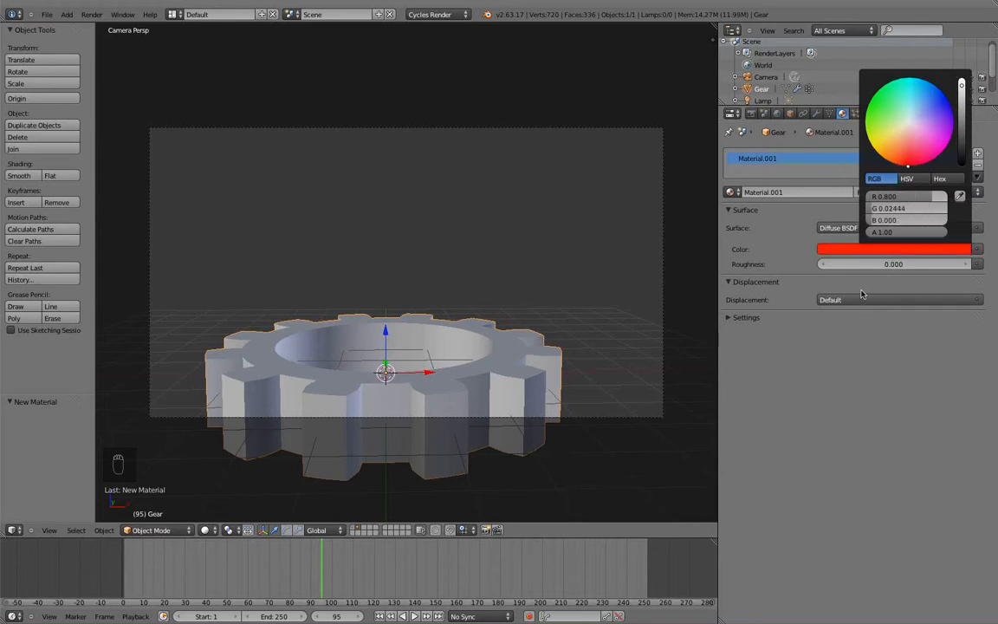
Step: Enable the transparent film background and set the PNG output to RGBA
left_click(777, 114)
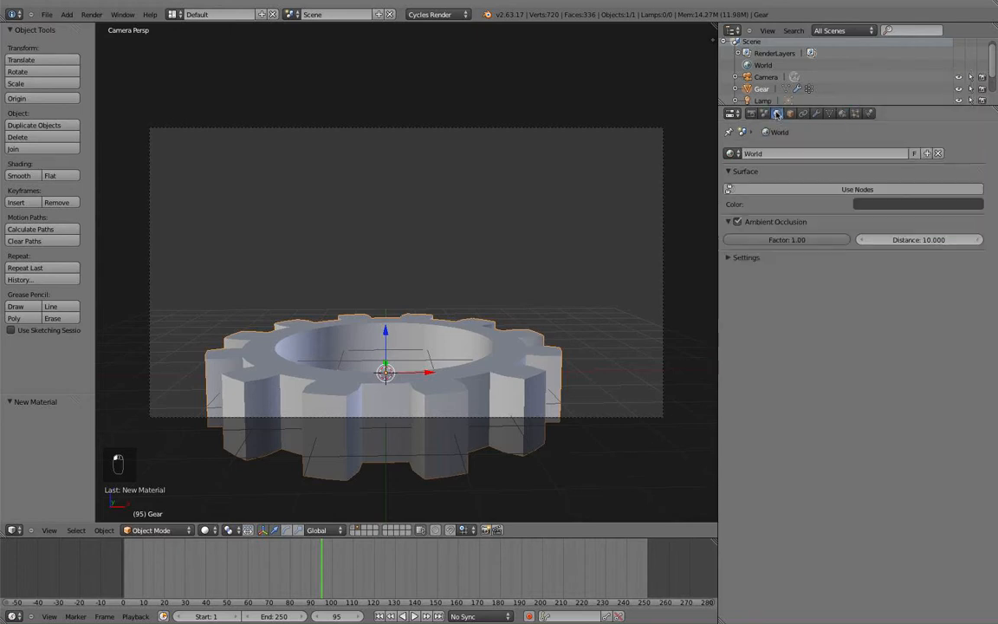
left_click(873, 206)
left_click(752, 115)
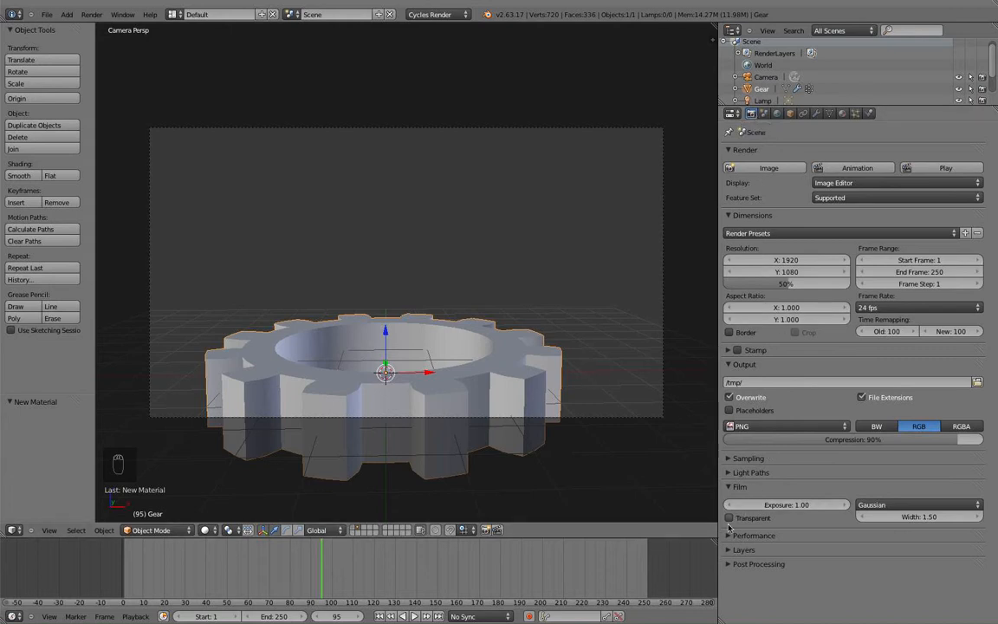
left_click(961, 426)
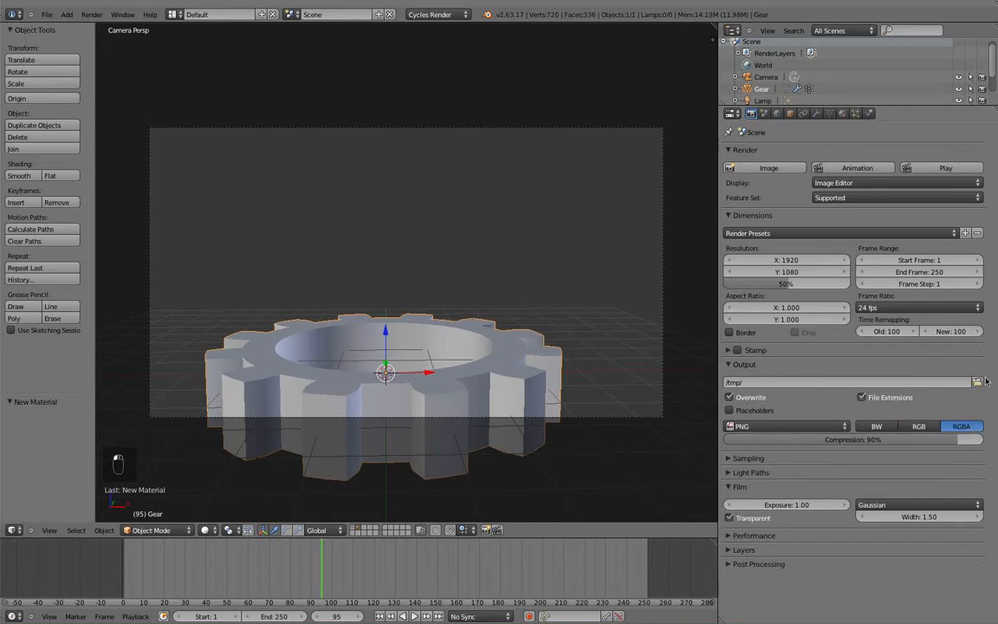
Step: Render a test image of the source gear on layer 2, inspect it and return to the 3D view
left_click(92, 15)
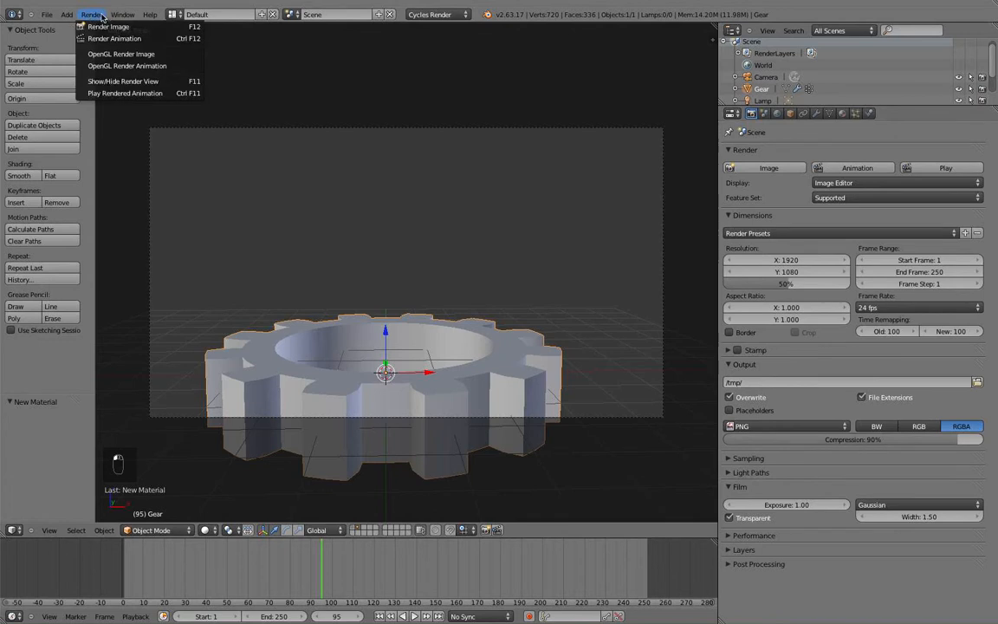
left_click(105, 27)
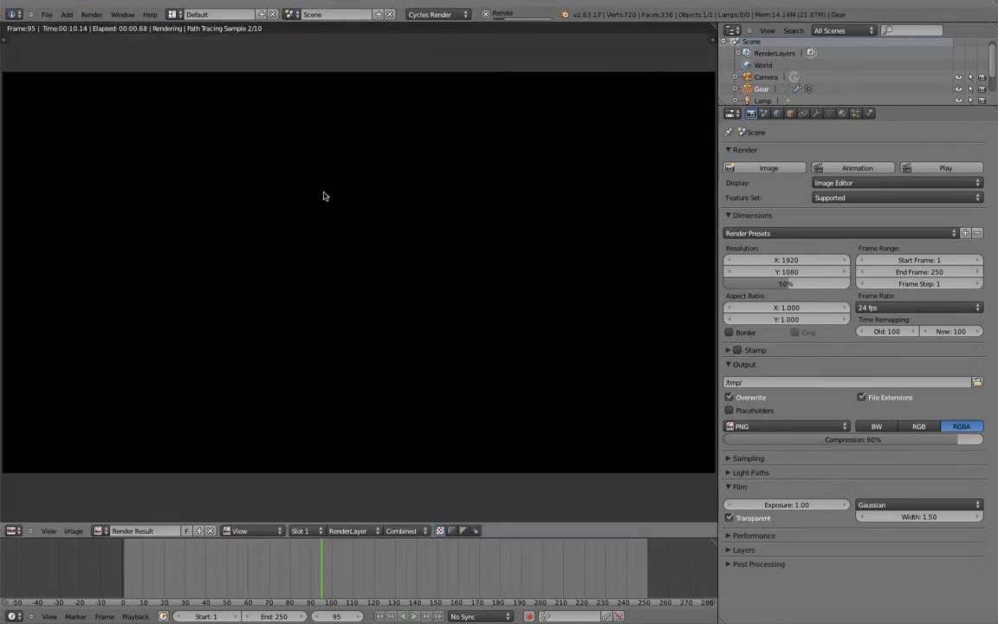
scroll(340, 251, "down", 3)
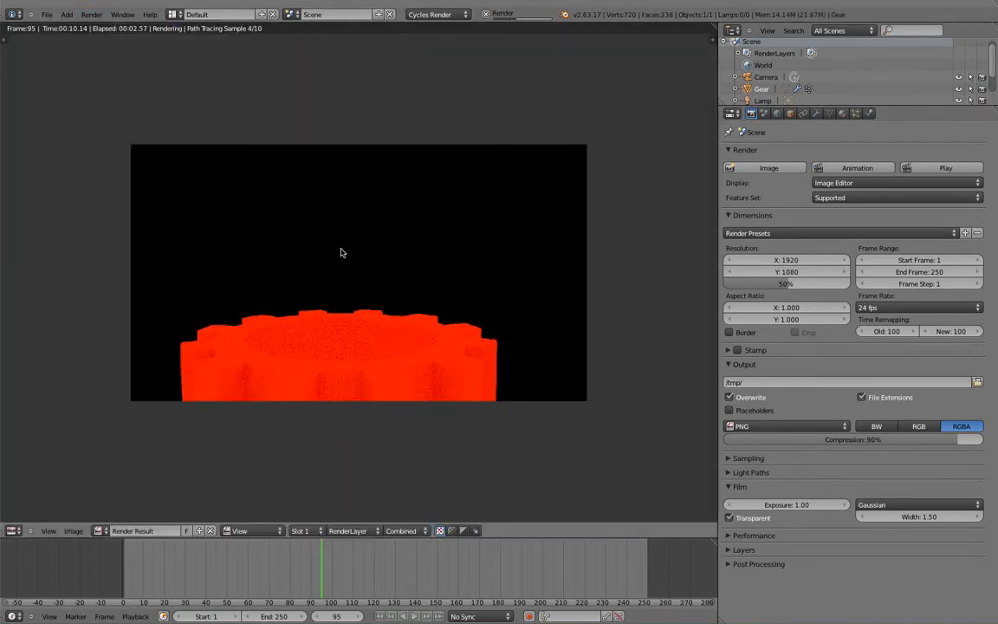
scroll(367, 254, "up", 2)
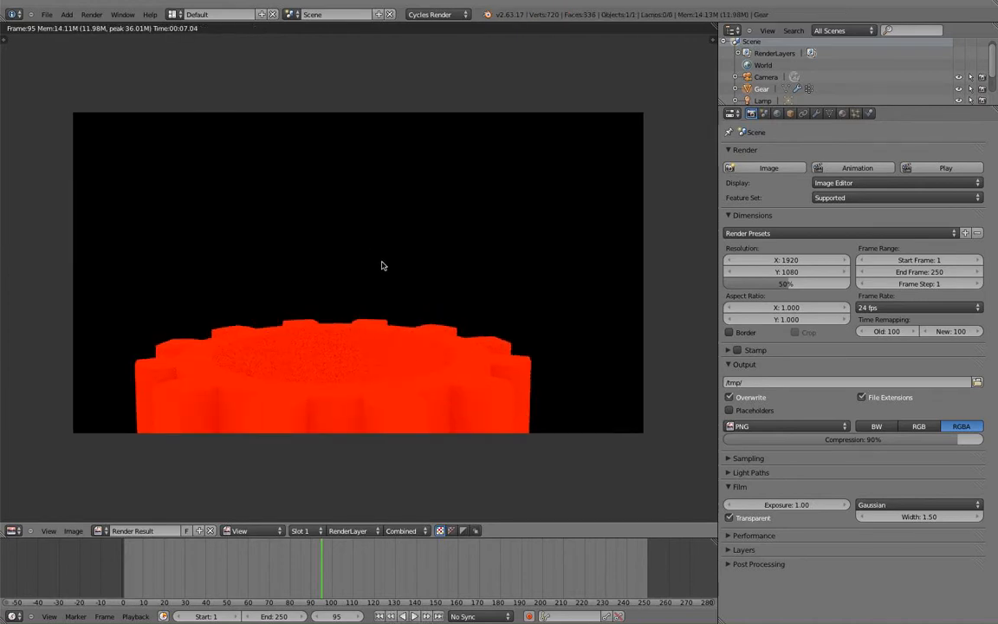
scroll(382, 265, "up", 2)
key("Escape")
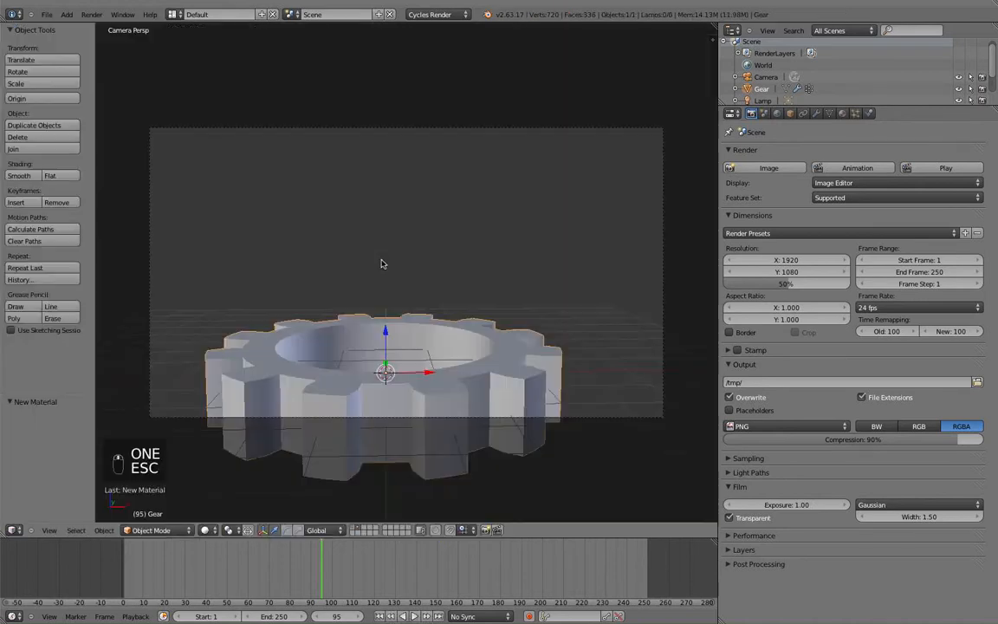
Step: Show layer 1 with the gear particles and render frame 95 as a still image
key("1")
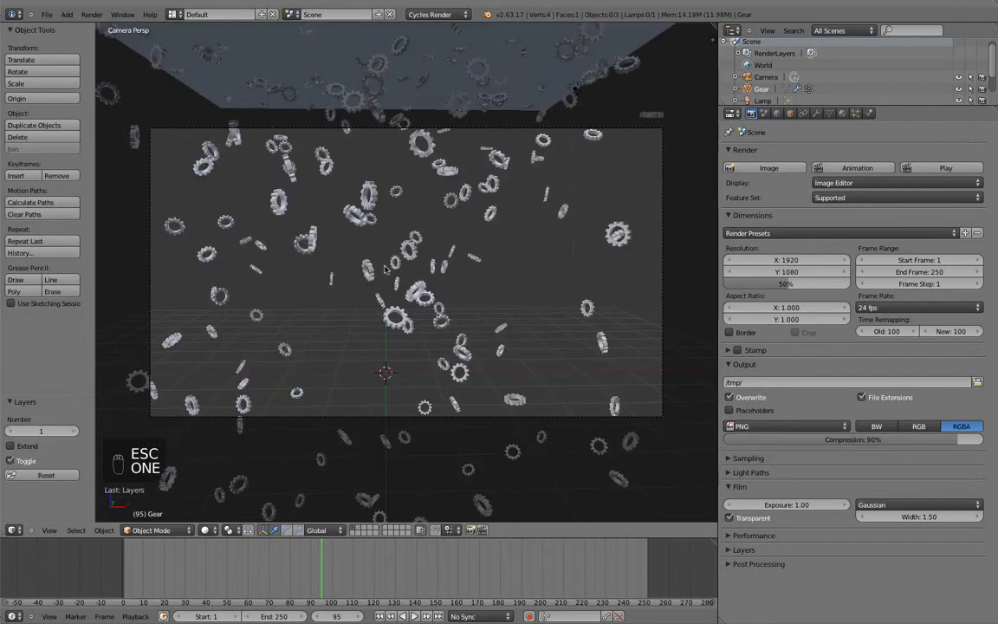
left_click(91, 14)
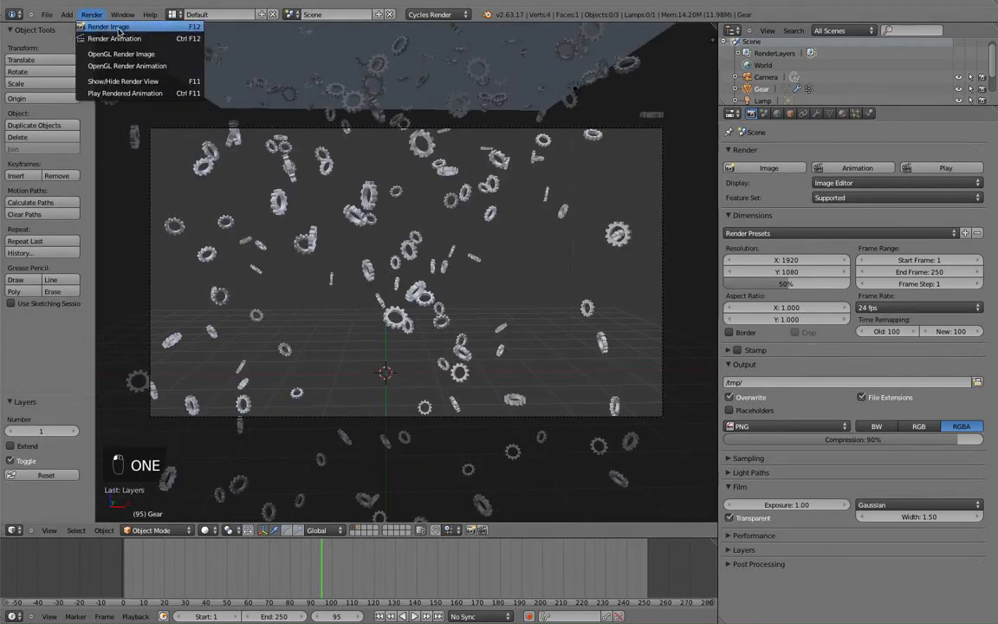
left_click(108, 28)
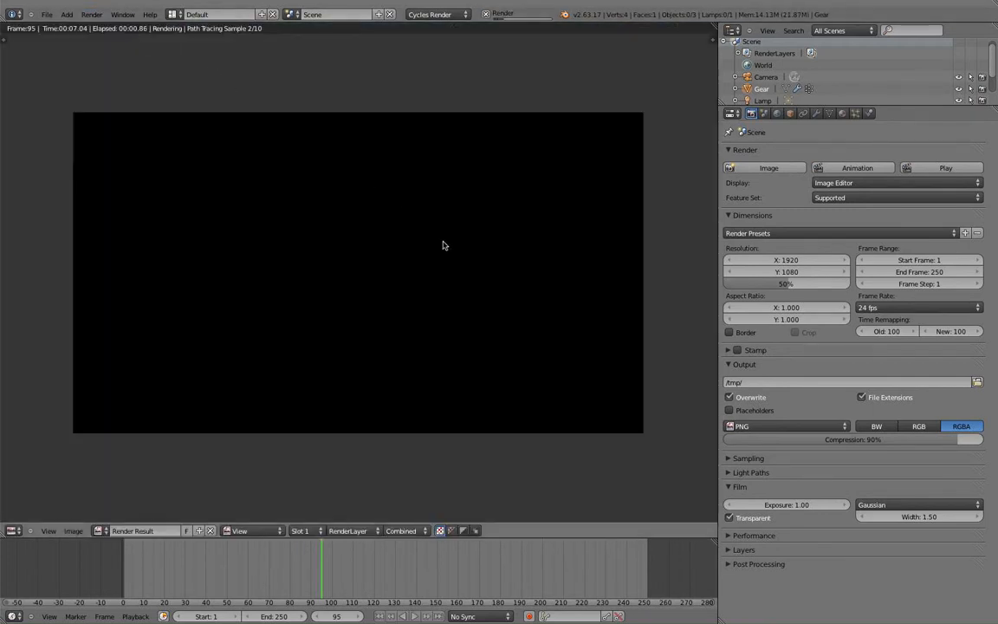
Step: Examine the colour and background of the gear particles in the rendered image, both up close and as a whole
scroll(427, 239, "up", 2)
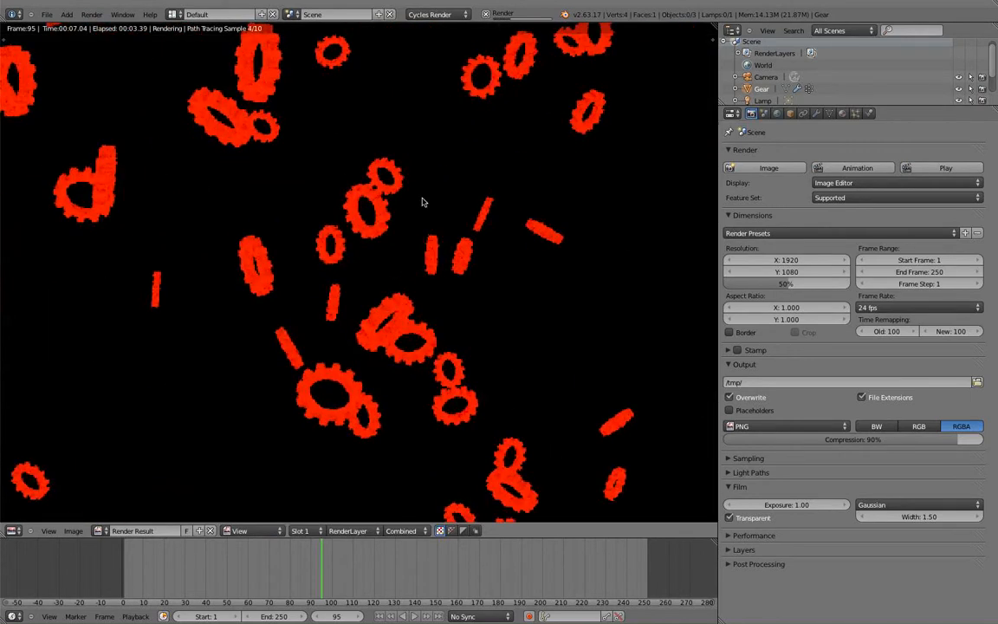
scroll(383, 232, "down", 1)
scroll(384, 232, "down", 2)
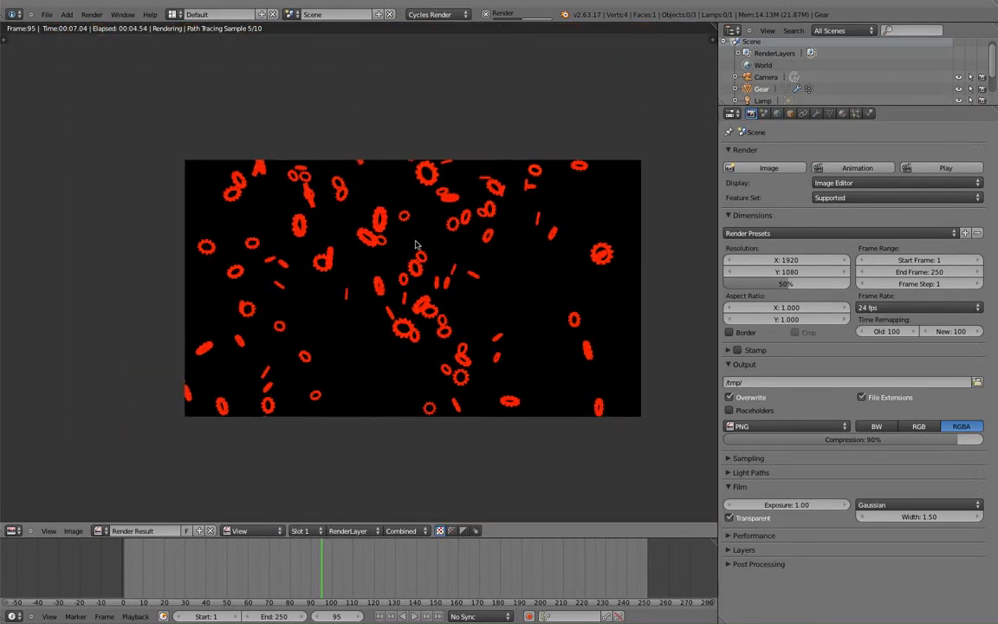
scroll(401, 223, "up", 4)
scroll(431, 237, "down", 3)
scroll(438, 277, "up", 1)
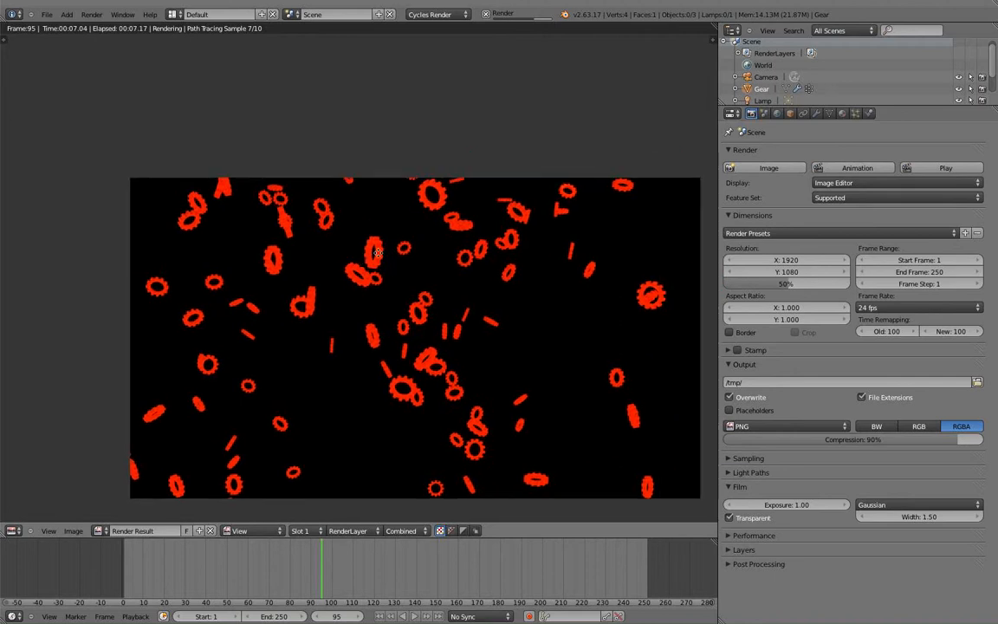
scroll(442, 281, "up", 2)
scroll(452, 283, "down", 1)
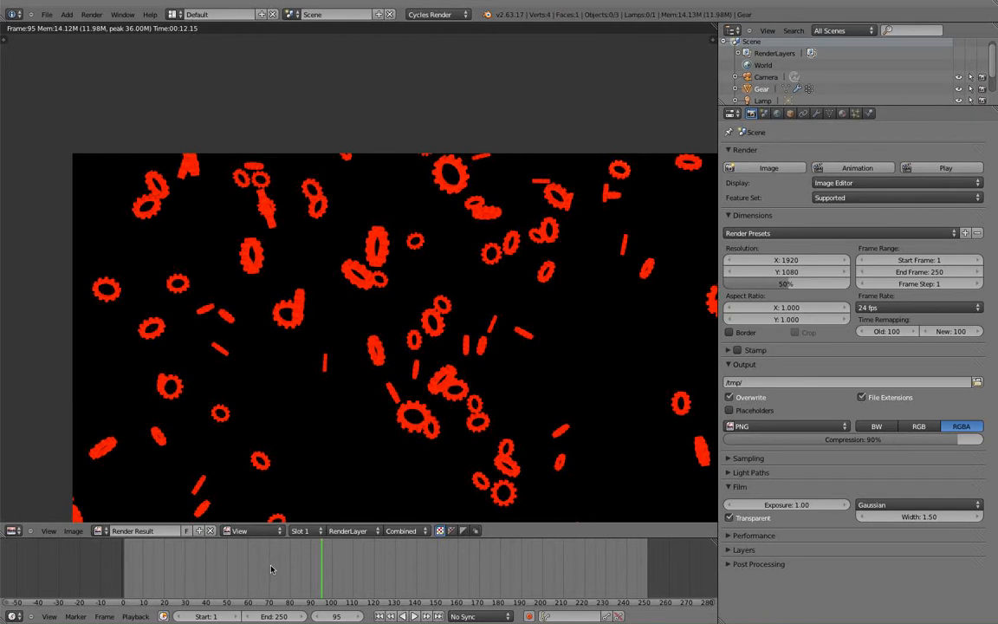
scroll(368, 451, "down", 3)
scroll(374, 429, "up", 2)
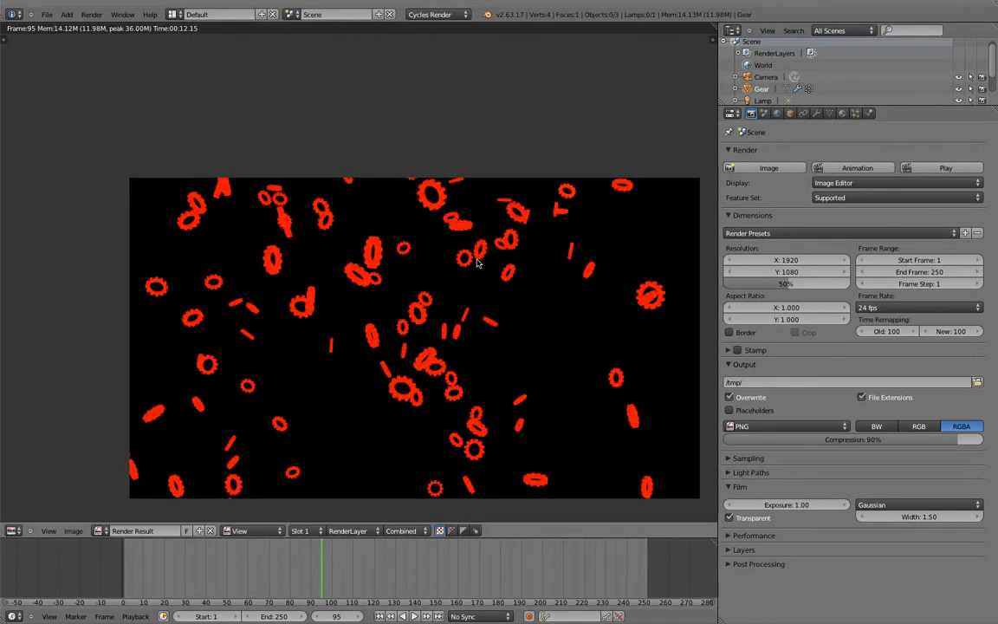
Step: Inspect the gear edges and the spread of particles across the frame 95 render, zooming between close-up and full image
scroll(384, 221, "down", 2)
scroll(406, 284, "up", 2)
middle_click_drag(436, 347, 410, 329)
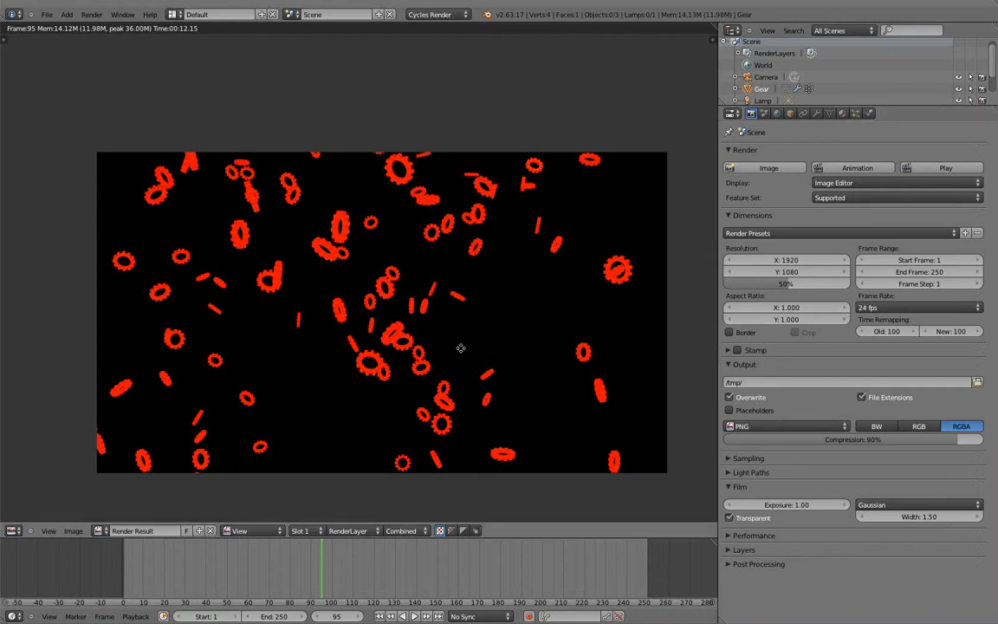
middle_click_drag(461, 348, 551, 340)
scroll(498, 319, "up", 4)
middle_click_drag(487, 316, 376, 313)
scroll(393, 296, "down", 3)
scroll(394, 296, "down", 1)
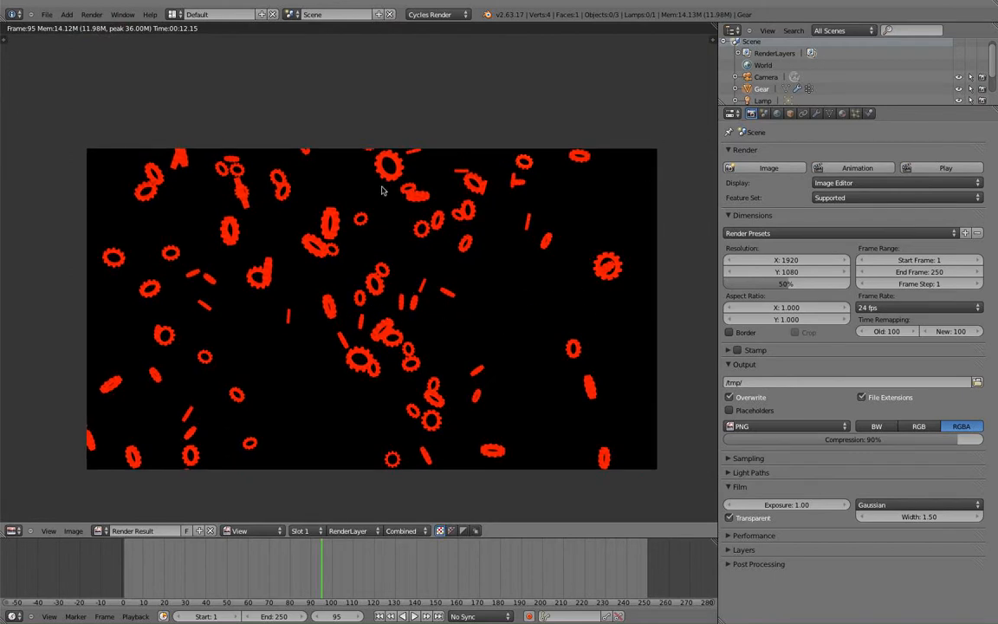
scroll(381, 189, "up", 9)
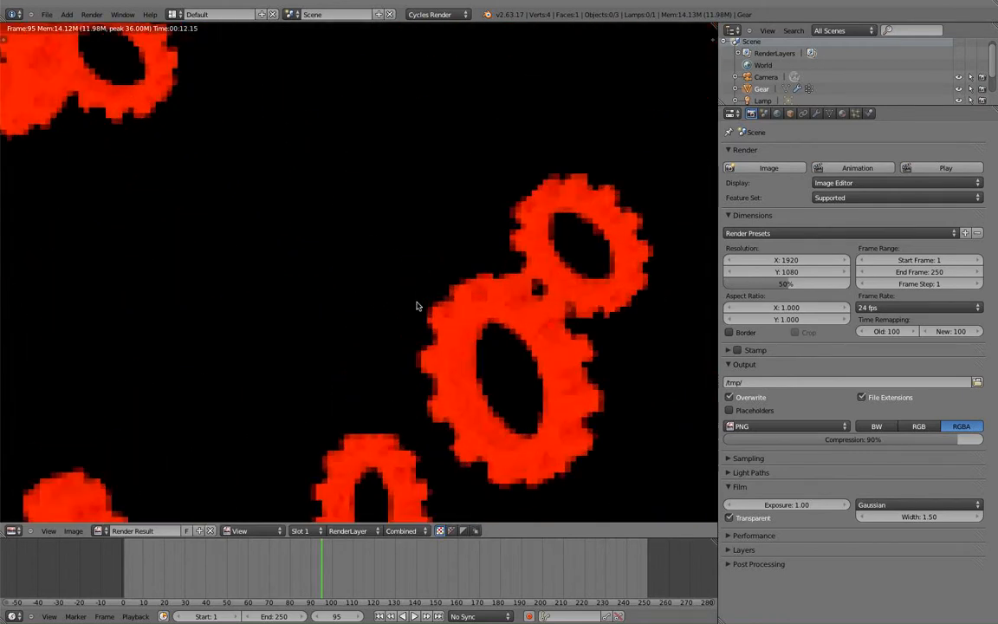
scroll(416, 306, "down", 8)
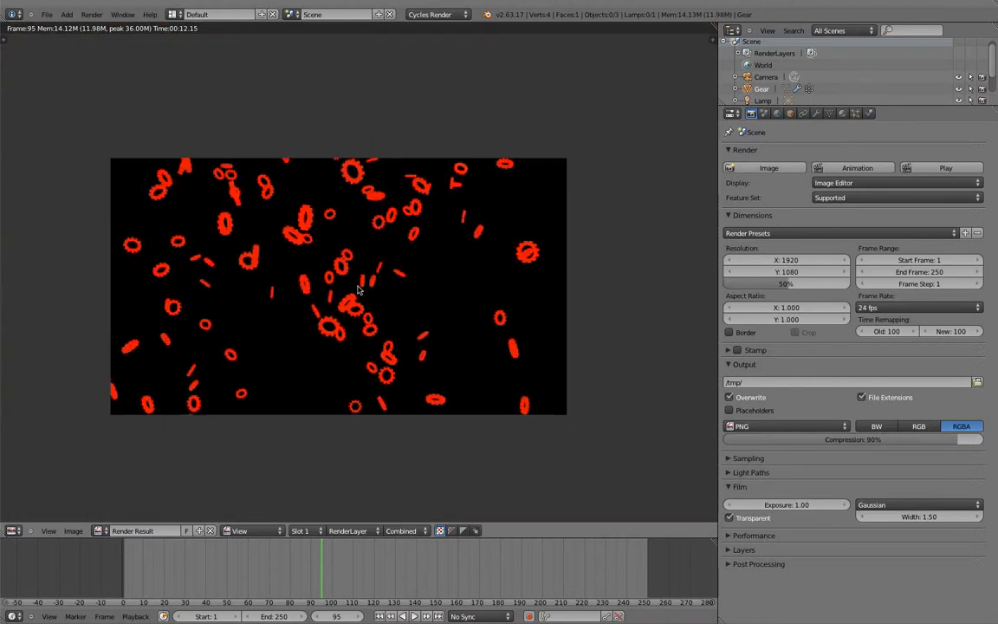
scroll(385, 303, "up", 2)
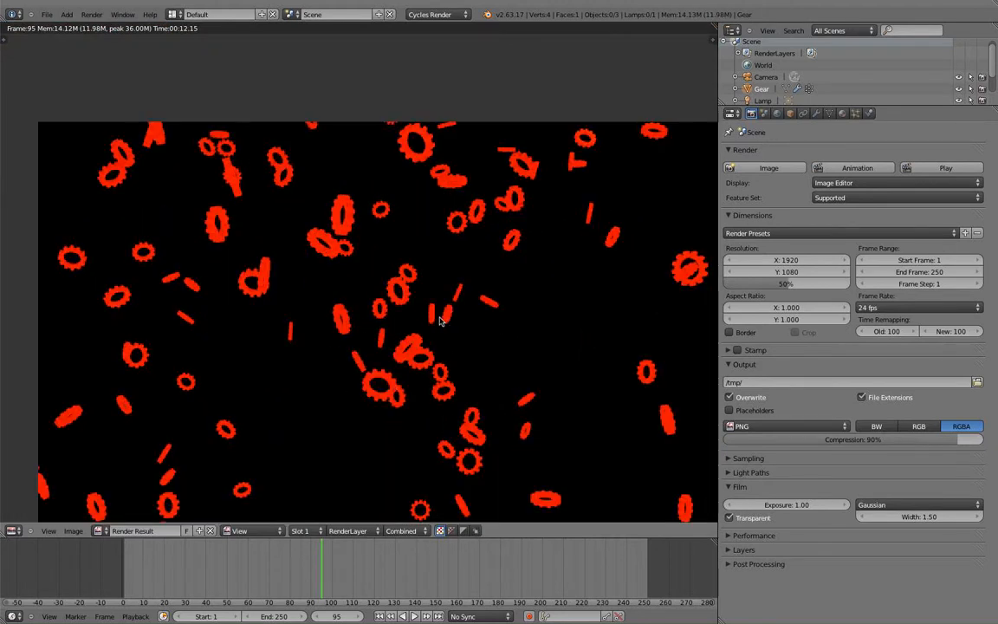
scroll(549, 334, "down", 4)
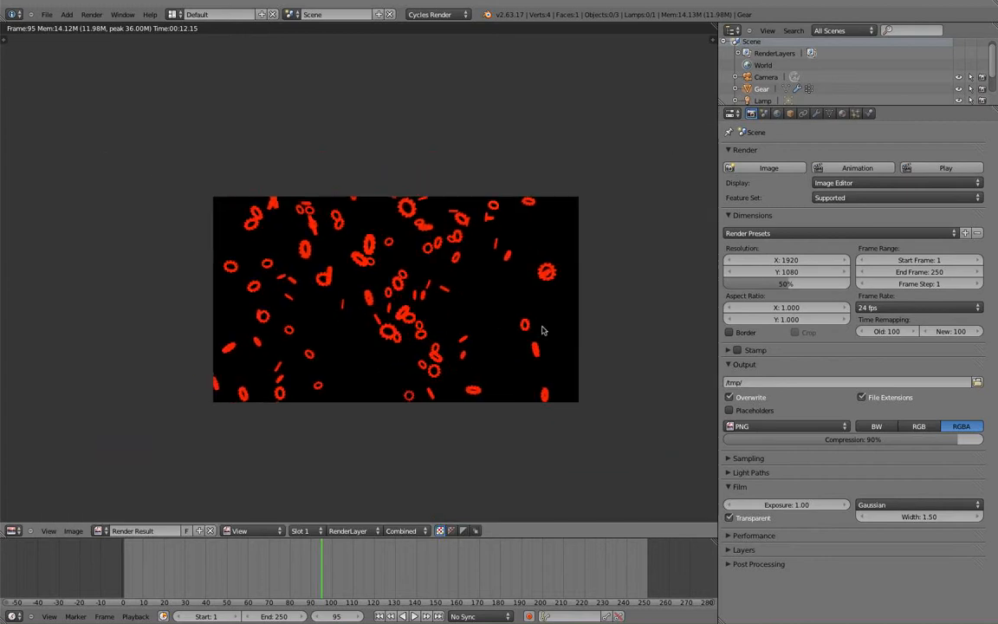
scroll(543, 329, "up", 4)
scroll(388, 262, "down", 2)
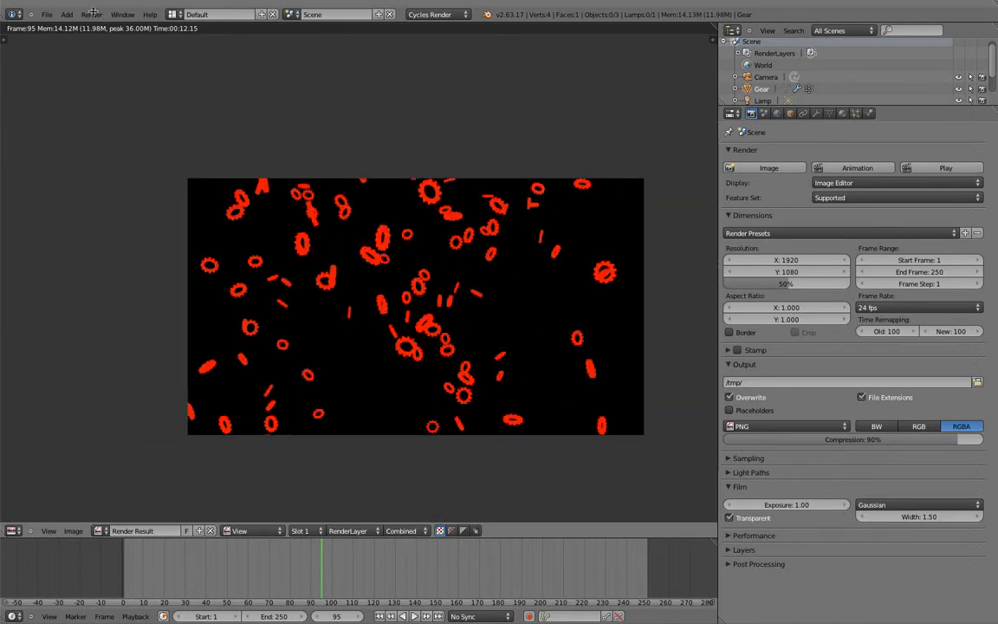
Step: Leave the render result for the 3D camera view and play the gear particle animation from near its start
left_click_drag(325, 595, 134, 569)
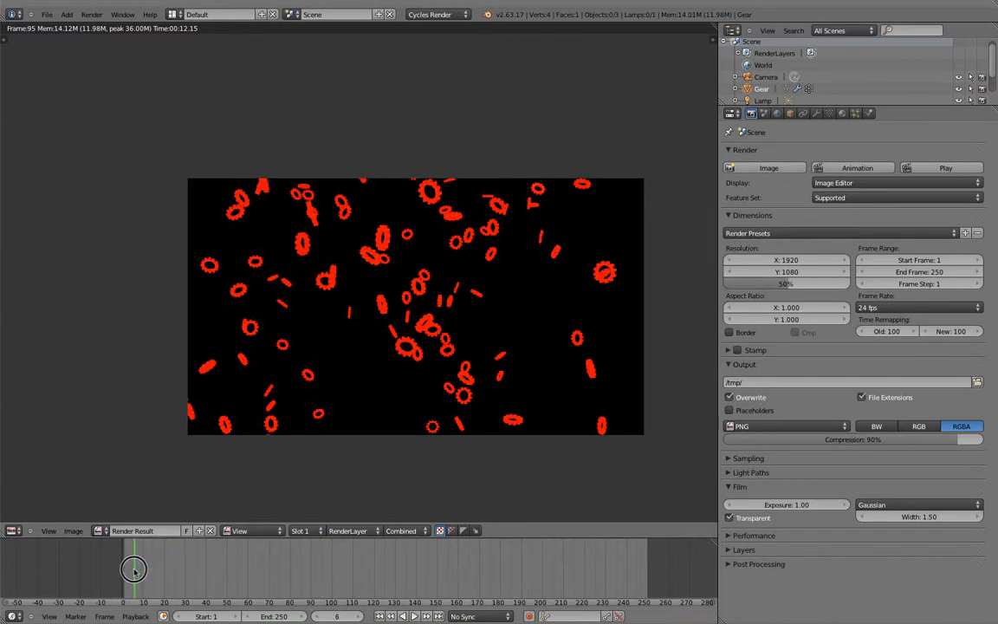
key("alt+a")
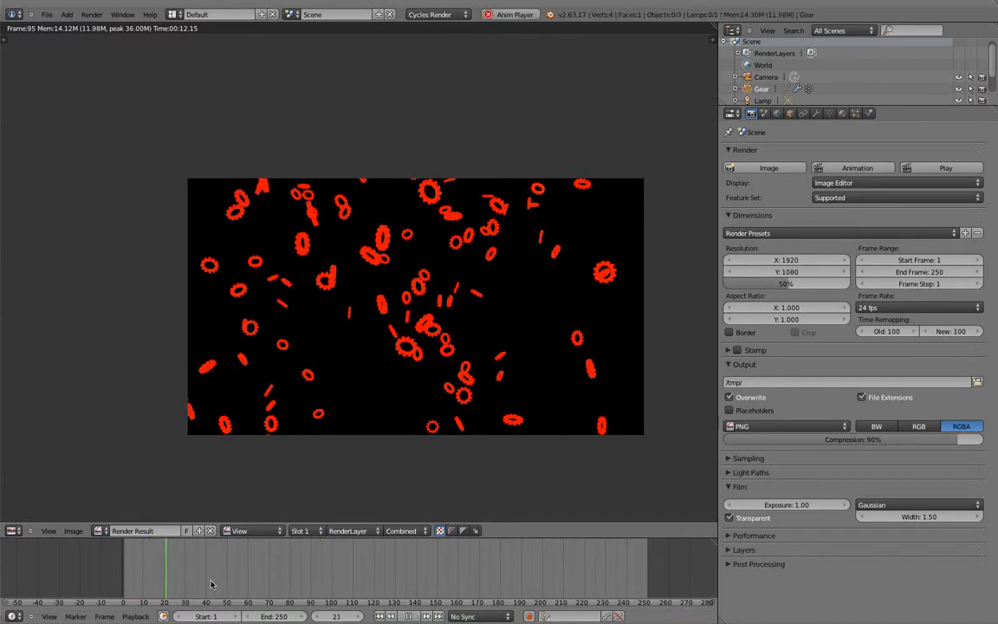
key("alt+a")
key("Escape")
key("Escape")
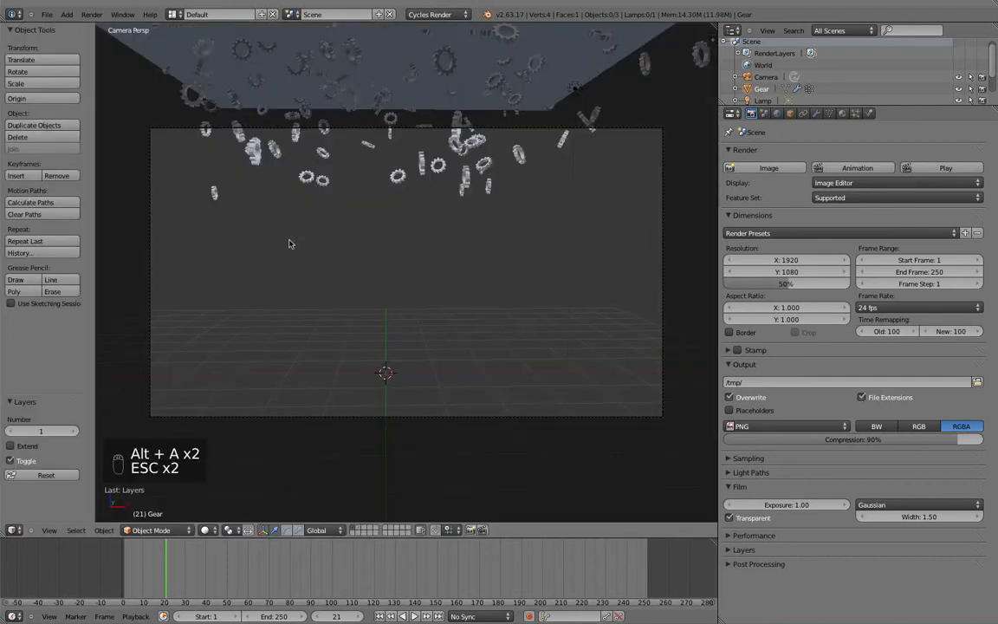
key("alt+a")
key("alt+a")
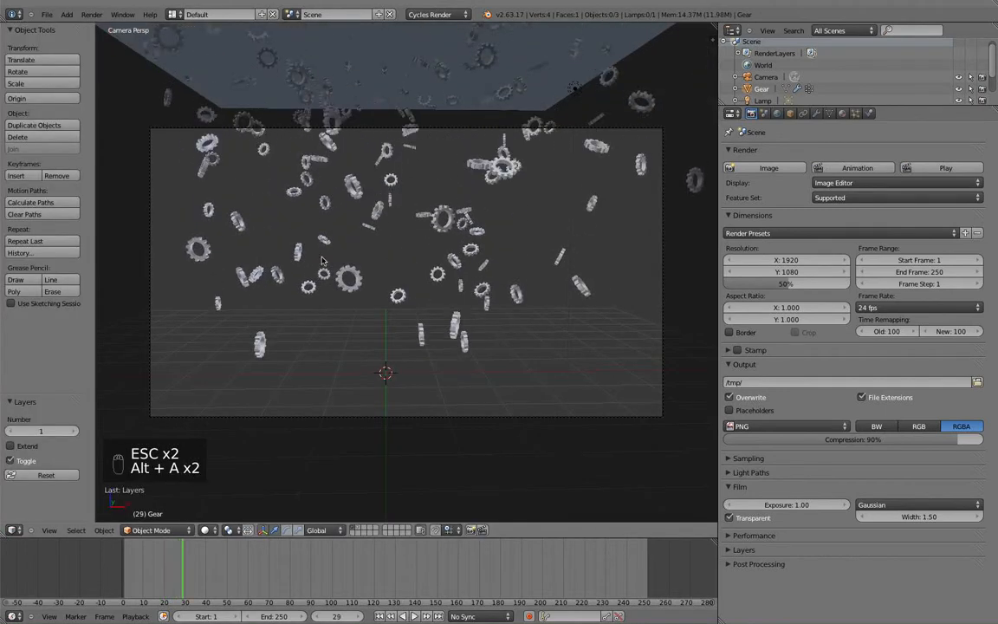
Step: Replay the particle animation from about frame 4 and examine how the gears fall through the camera frame
left_click_drag(173, 556, 131, 557)
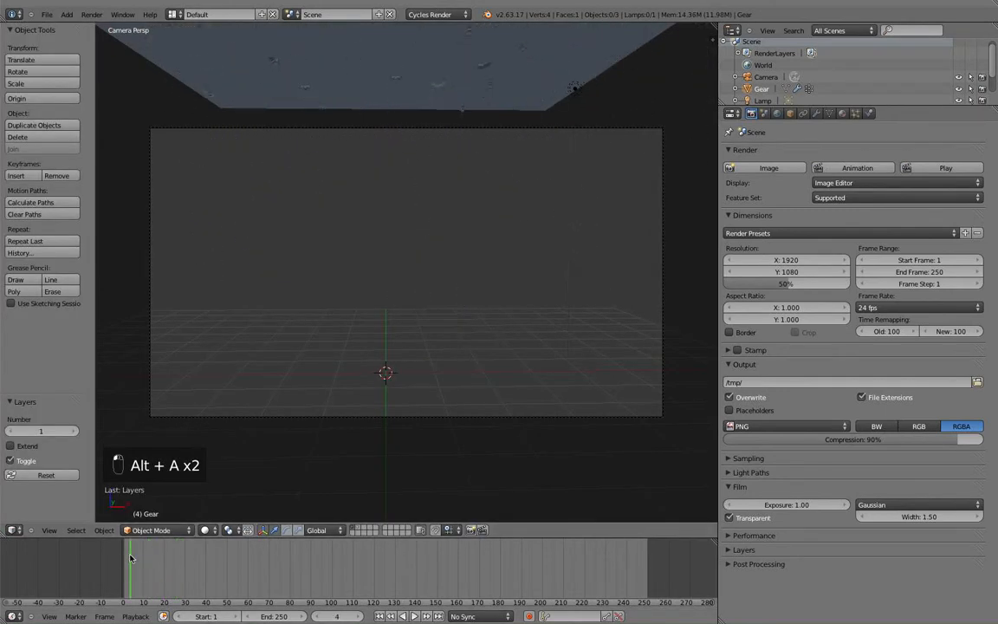
key("alt+a")
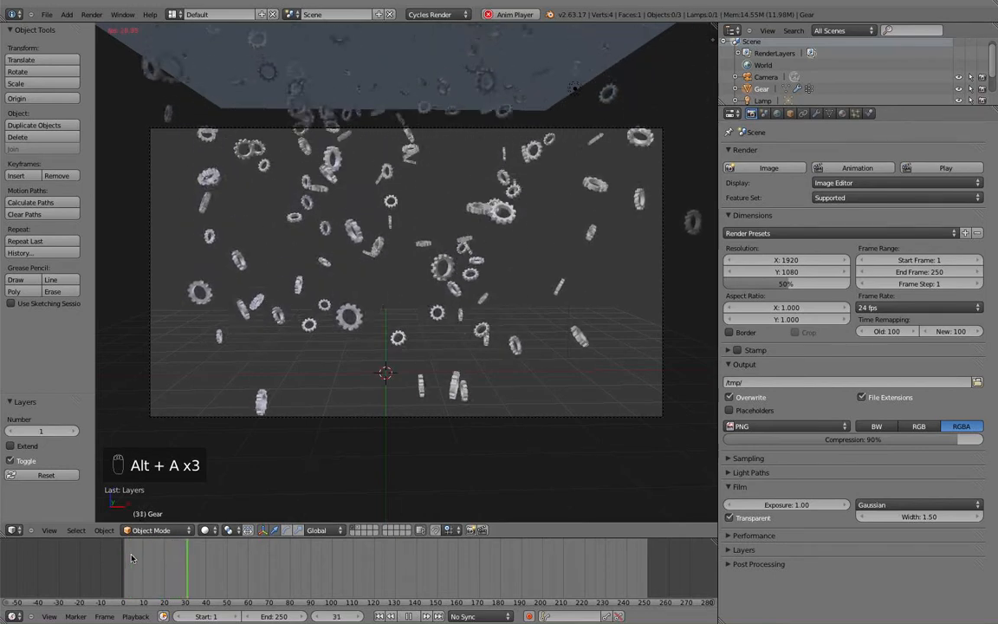
key("alt+a")
key("alt+a")
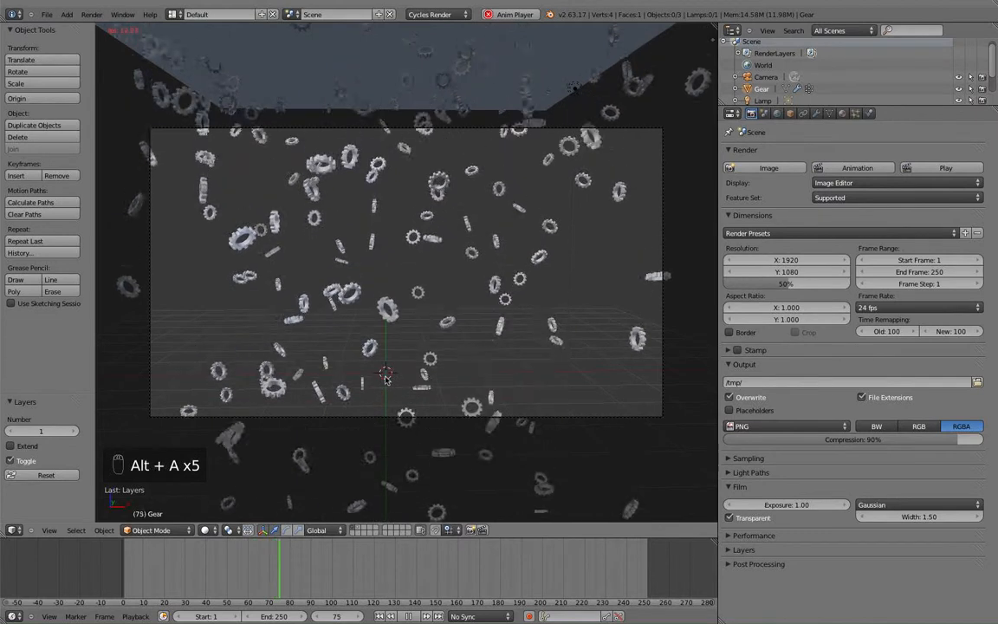
key("alt+a")
scroll(430, 344, "up", 2)
scroll(430, 344, "down", 4)
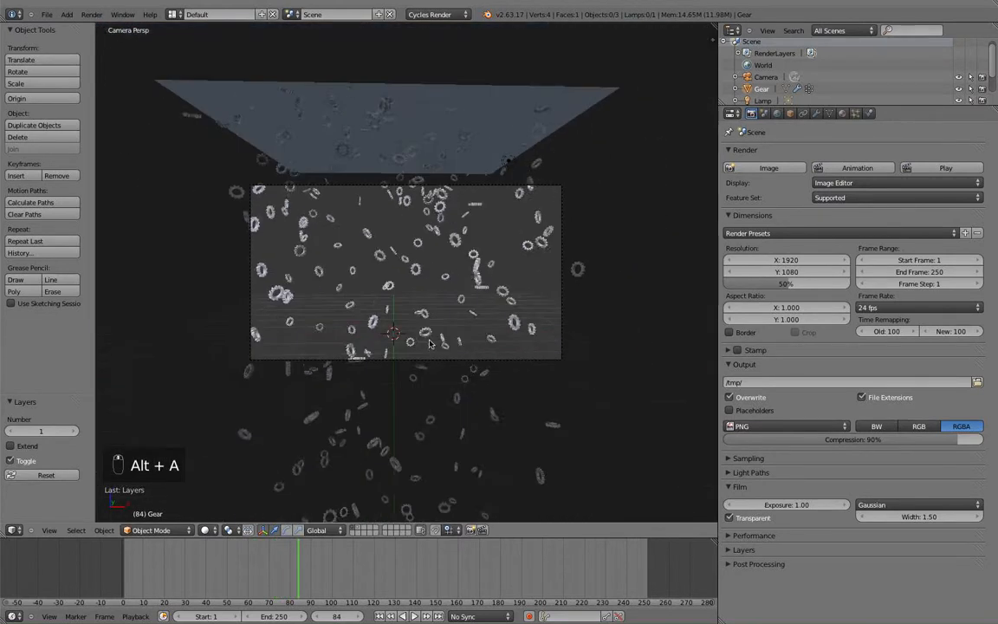
key("alt+a")
key("alt+a")
scroll(429, 344, "up", 3)
key("alt+a")
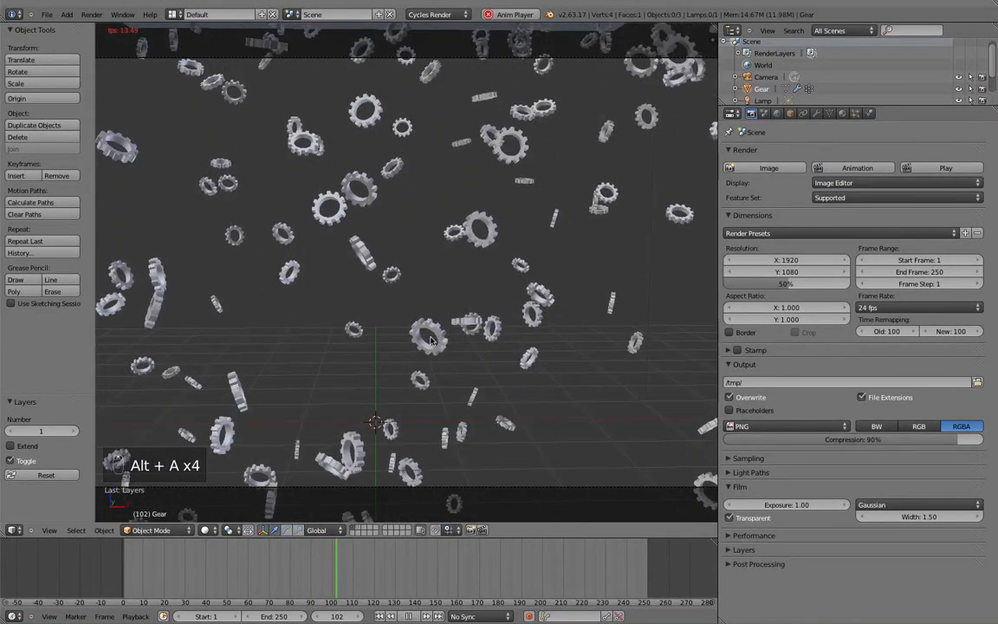
key("alt+a")
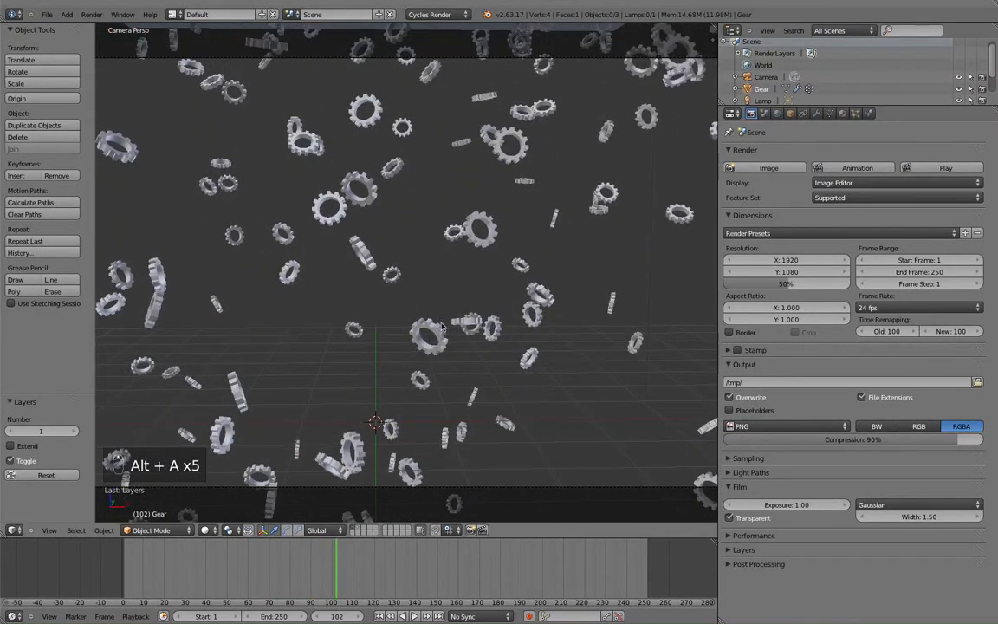
Step: Select the emitter plane and set the Damp force in its particle system's fluid physics to 0.181
left_click(853, 114)
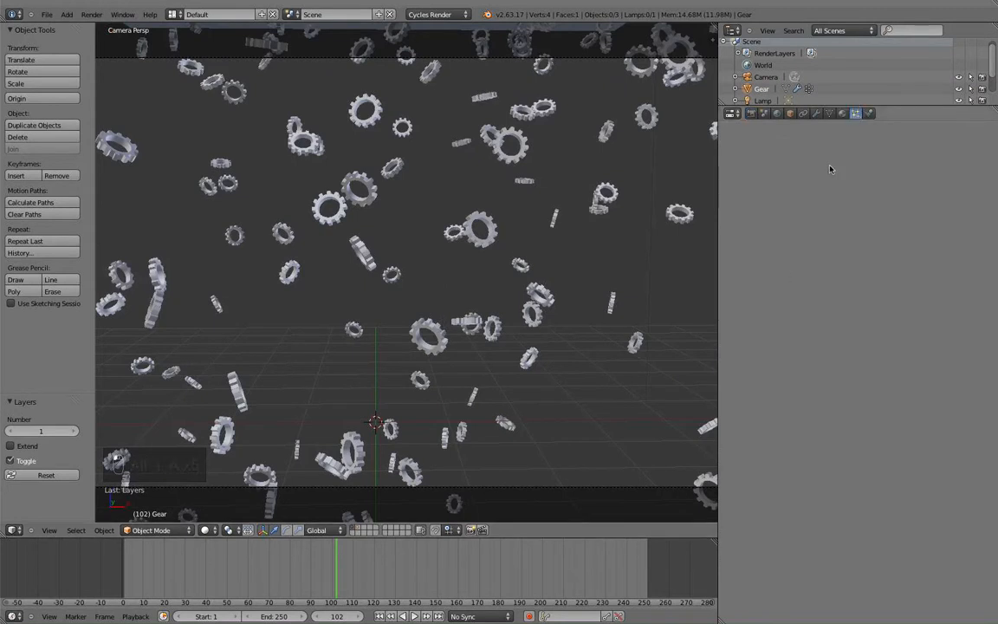
scroll(584, 150, "down", 4)
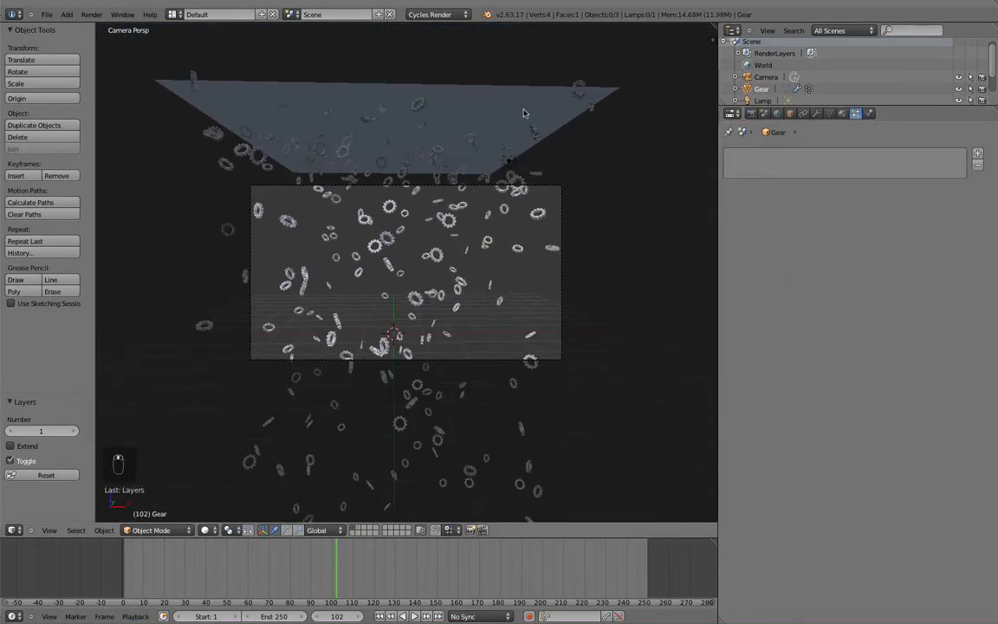
right_click(523, 113)
scroll(523, 113, "up", 5)
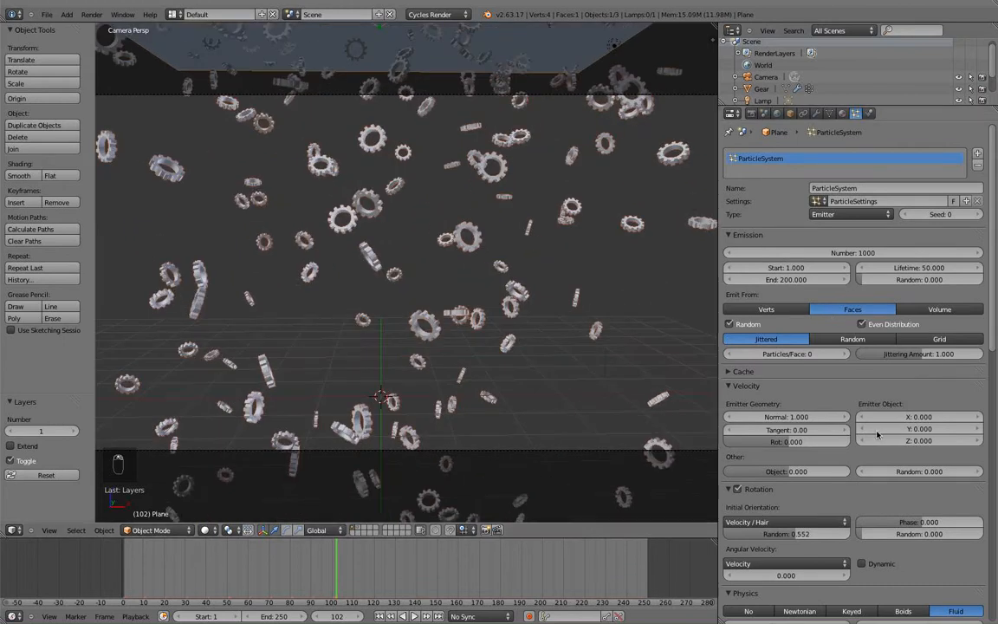
scroll(870, 411, "down", 3)
scroll(805, 450, "down", 2)
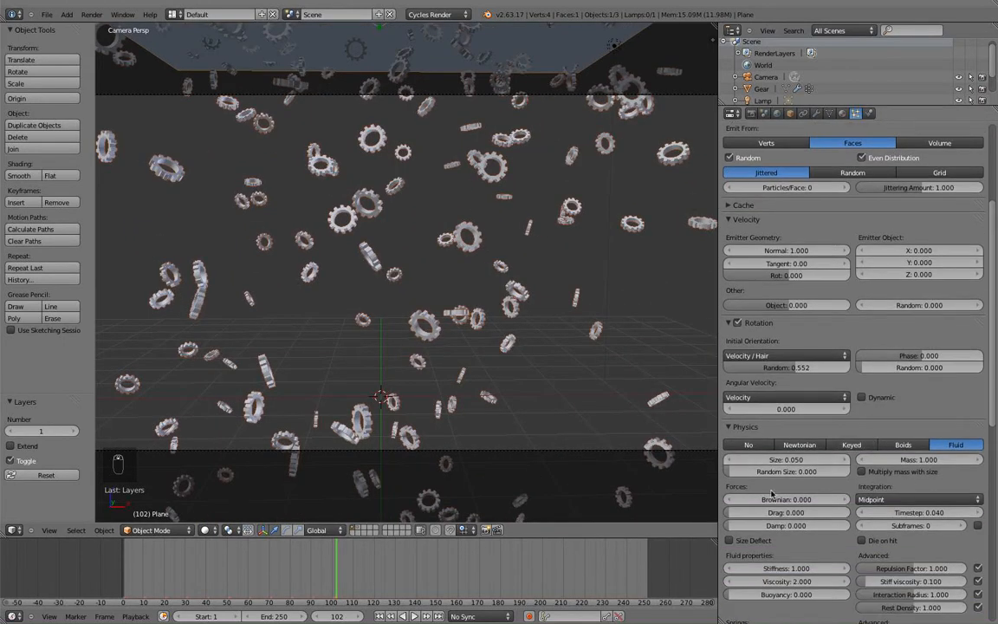
scroll(784, 476, "down", 1)
left_click_drag(761, 480, 777, 479)
Step: Play the animation from frame 1 to examine how damping affects the falling gears, both close up and from afar
left_click_drag(306, 561, 123, 561)
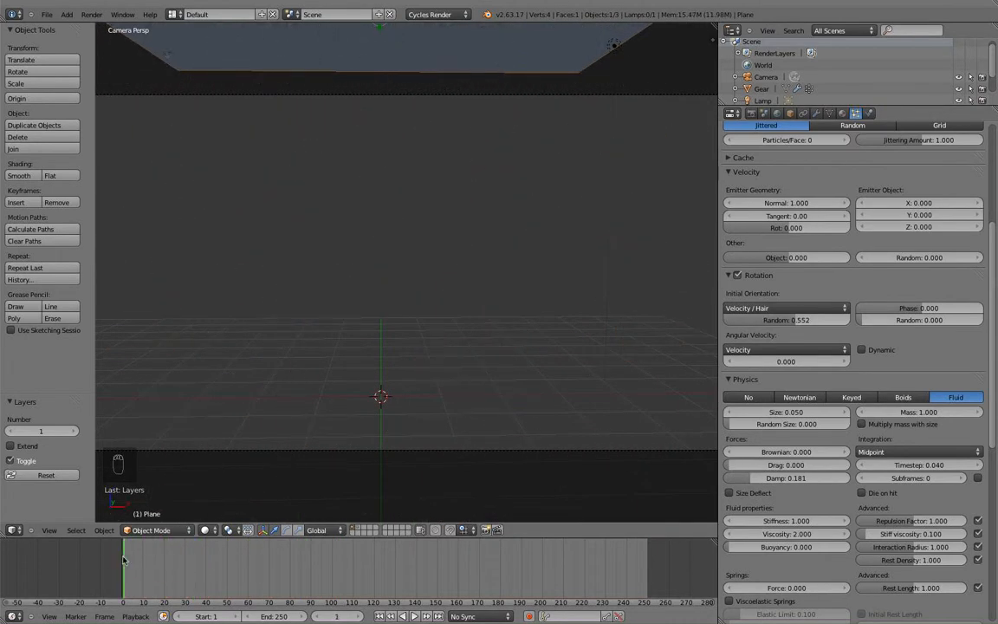
key("alt+a")
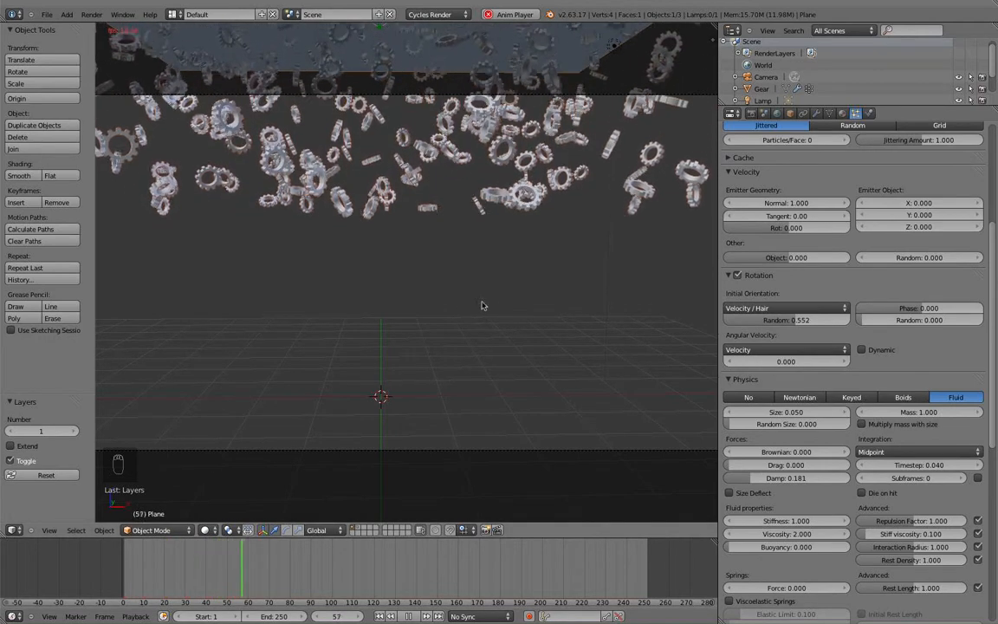
key("alt+a")
scroll(890, 314, "up", 3)
scroll(890, 315, "up", 3)
key("alt+a")
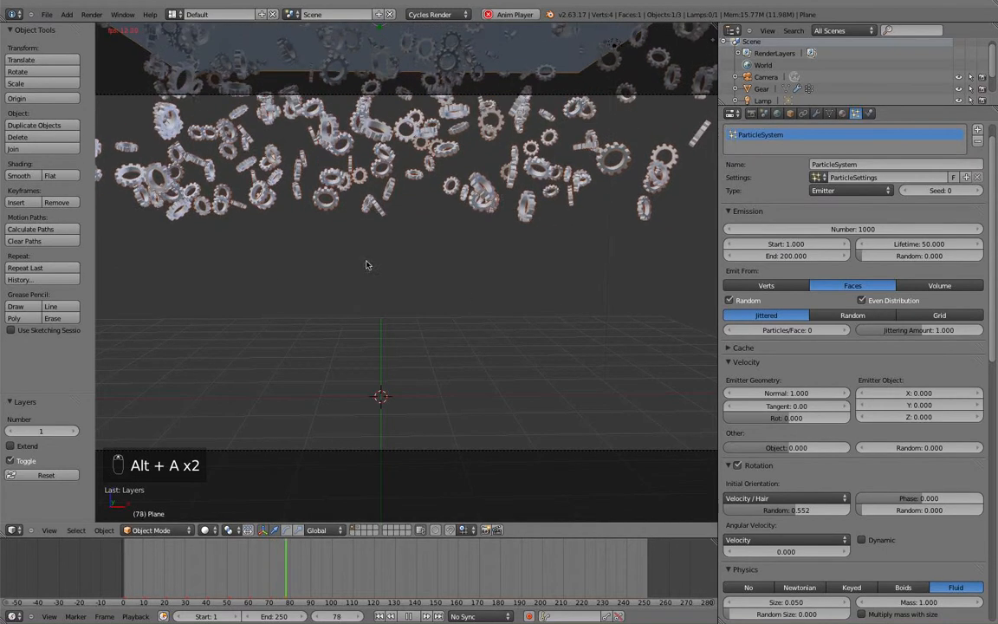
scroll(386, 283, "up", 2)
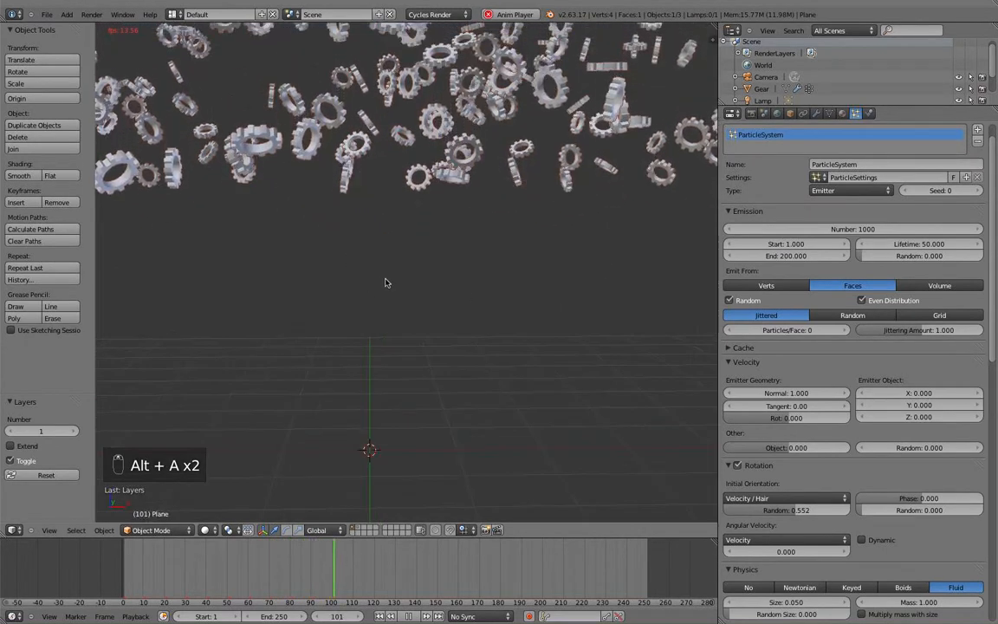
scroll(386, 283, "down", 3)
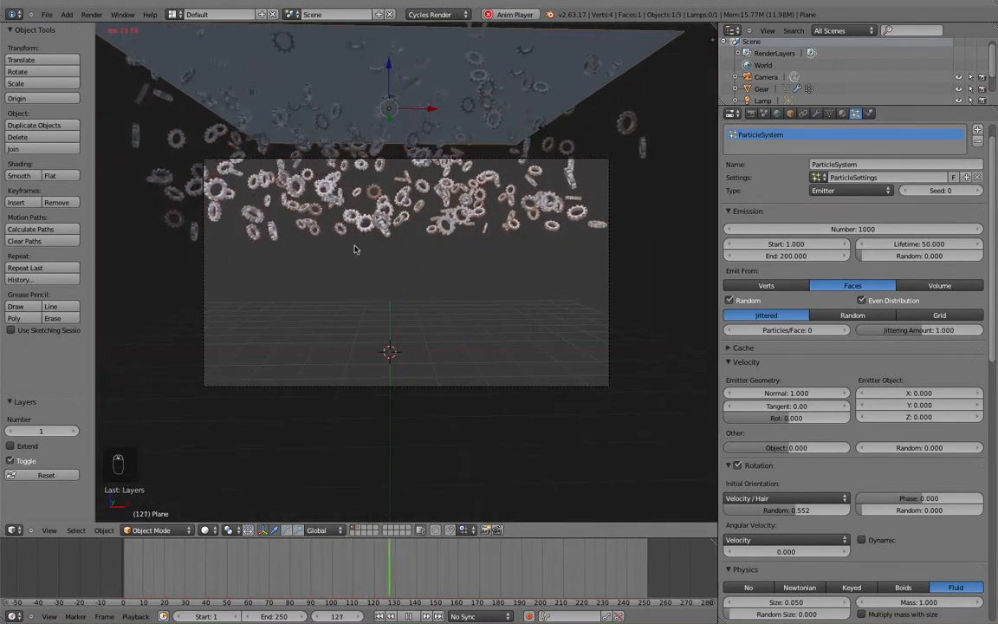
scroll(865, 301, "up", 2)
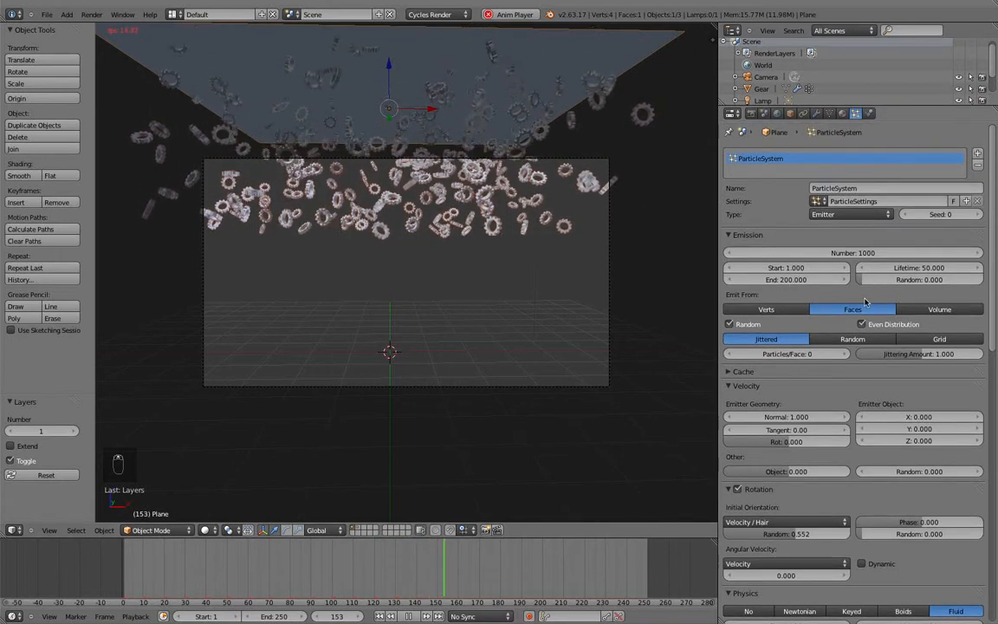
Step: Set the particle lifetime to 200 frames and replay the animation from the beginning to check the gears' fall
key("alt+a")
left_click(927, 266)
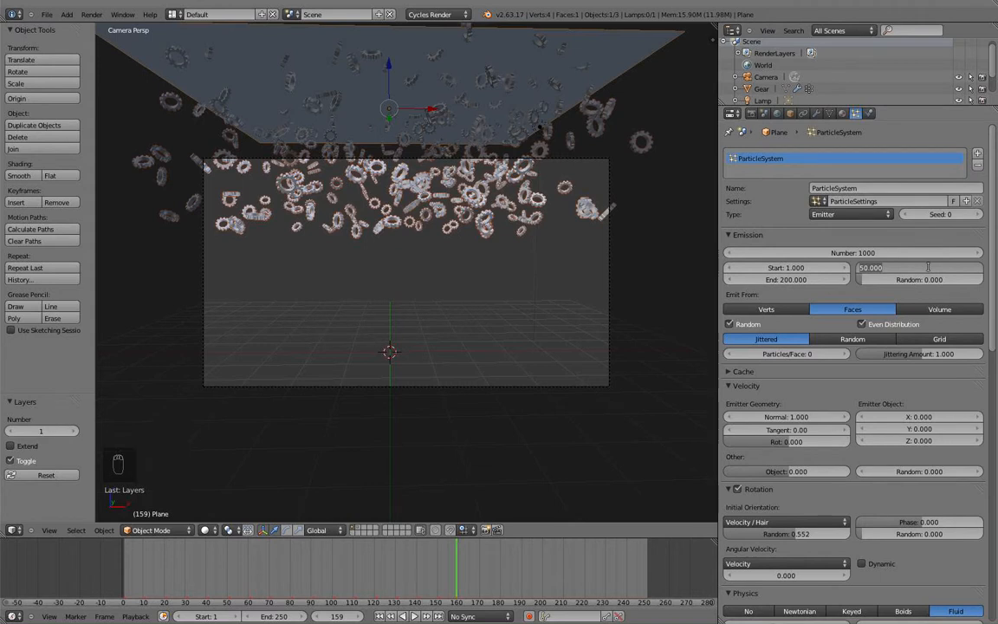
key("Return")
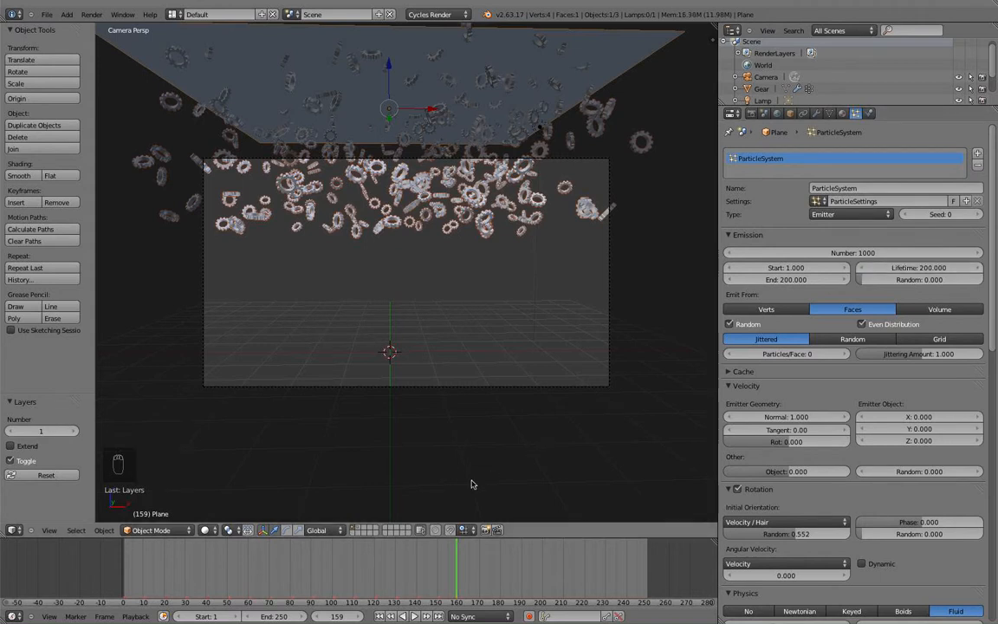
key("alt+a")
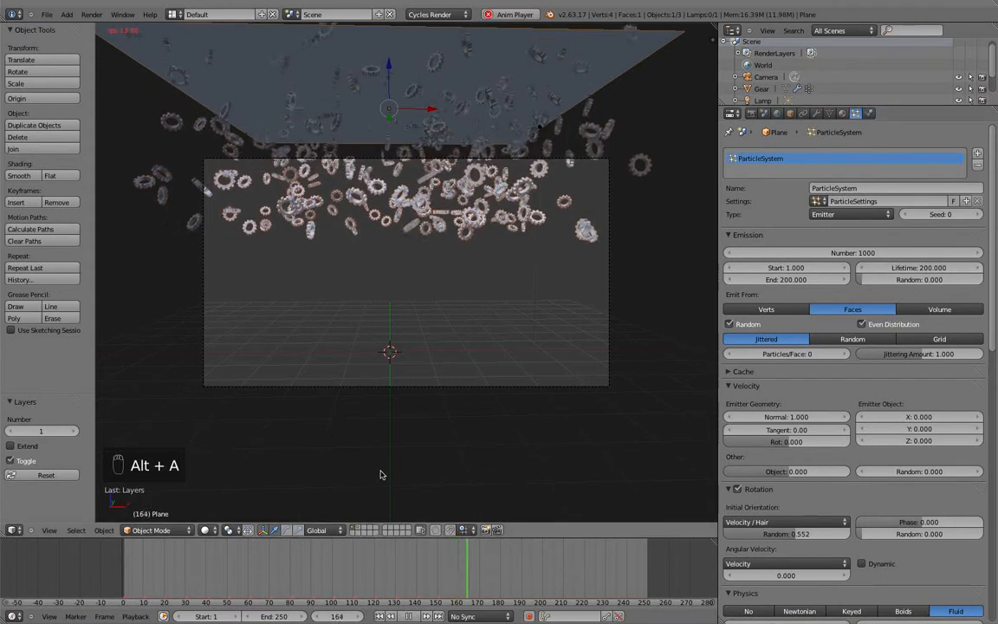
key("alt+a")
left_click_drag(430, 562, 127, 554)
key("alt+a")
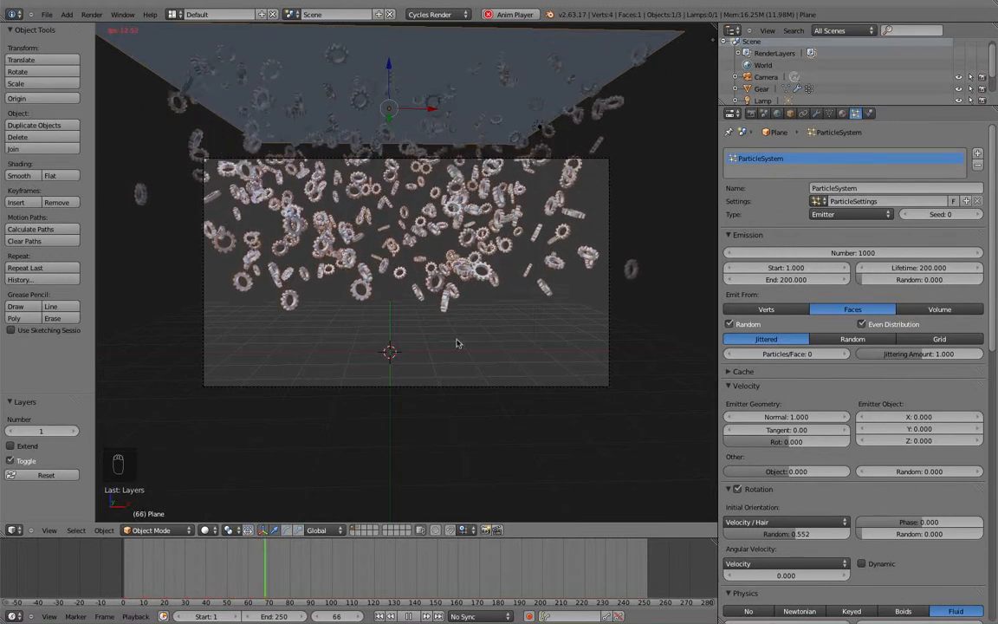
key("alt+a")
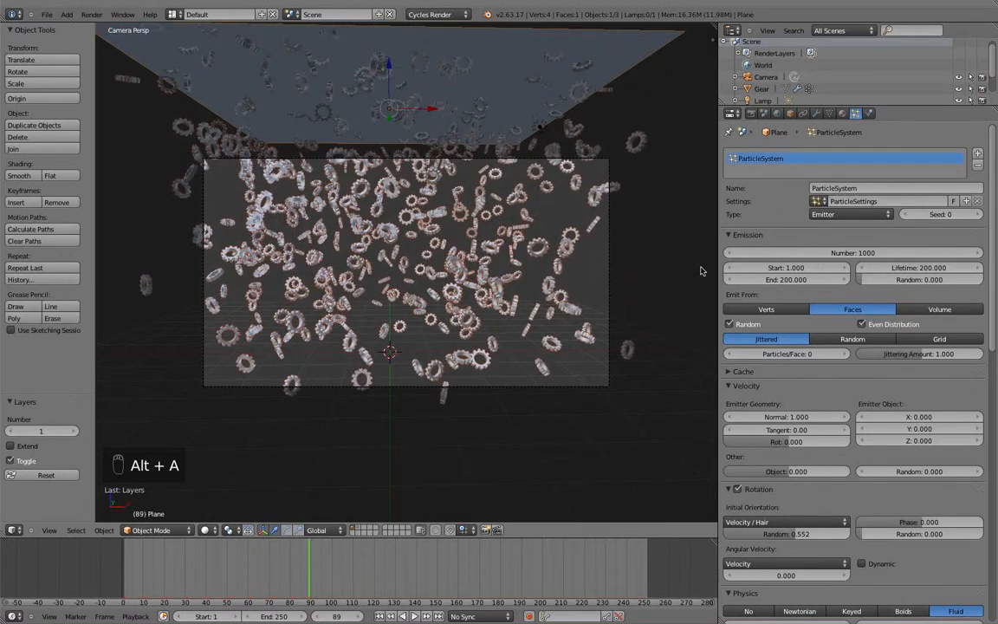
Step: Reduce the number of emitted particles to 200 and replay the animation from the beginning
left_click_drag(834, 253, 743, 260)
left_click_drag(319, 575, 123, 568)
key("alt+a")
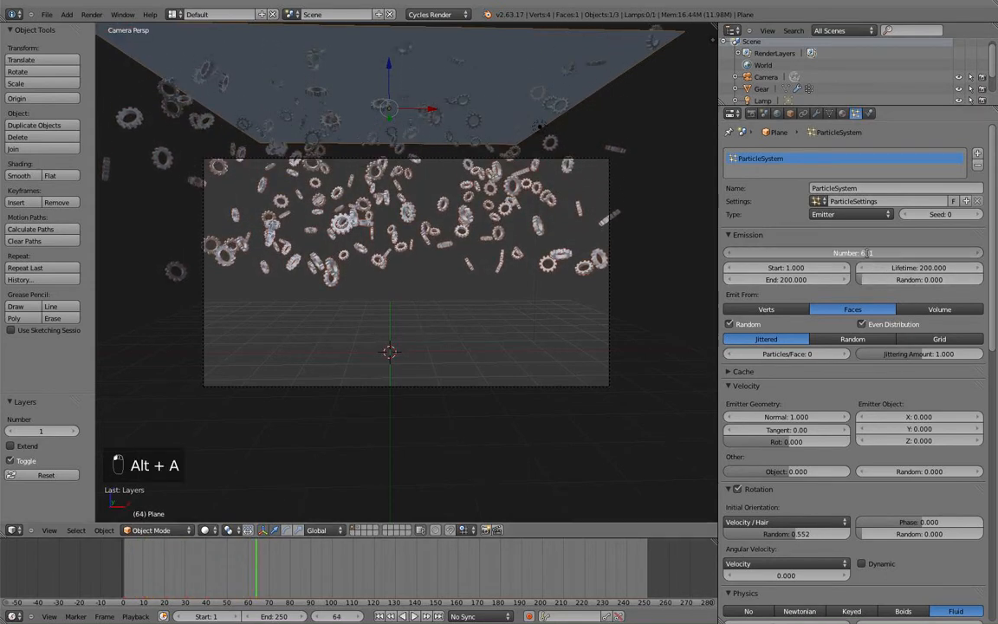
type("0")
key("Return")
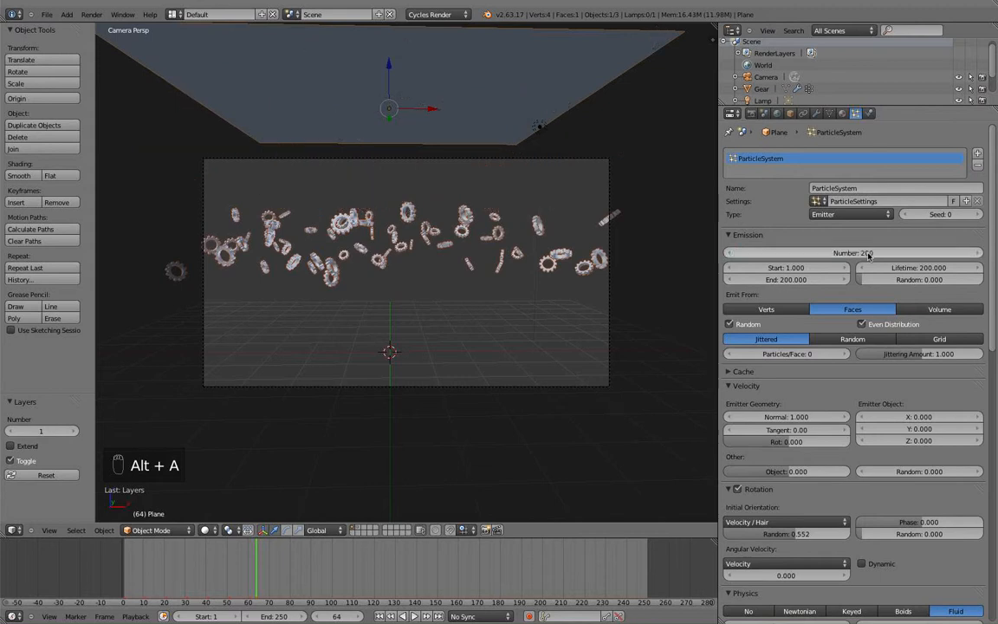
left_click_drag(255, 563, 130, 563)
key("alt+a")
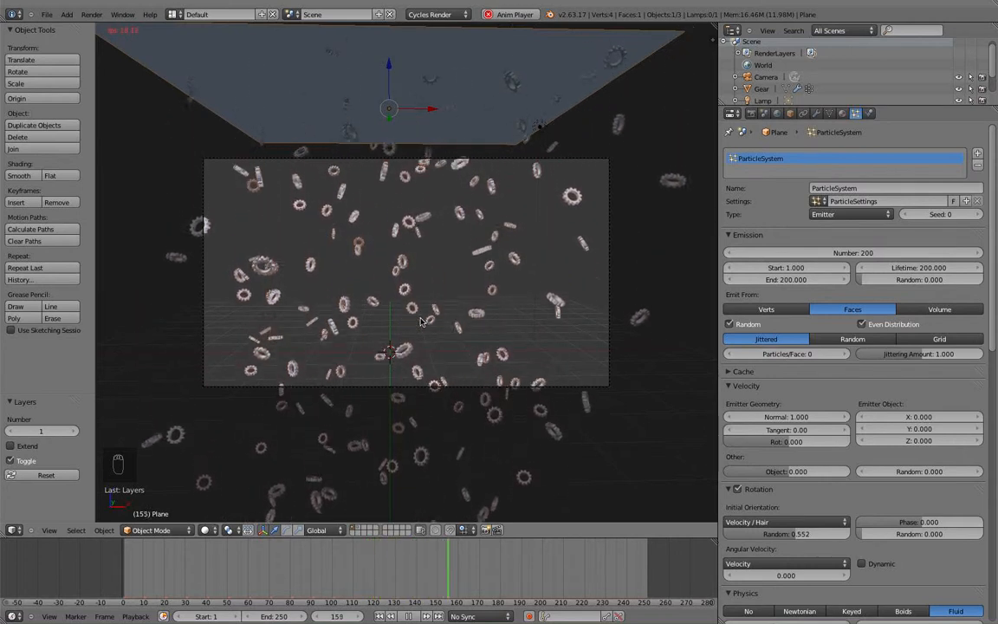
Step: Stop the playback, deselect everything and examine the spread of falling gears through the camera and from an angled view
key("alt+a")
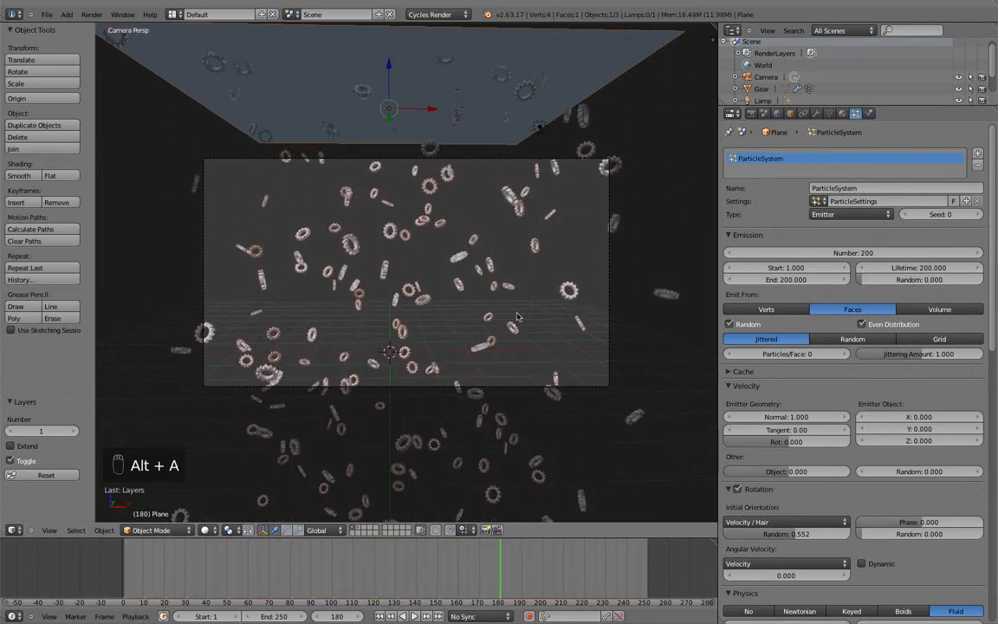
scroll(414, 321, "down", 3)
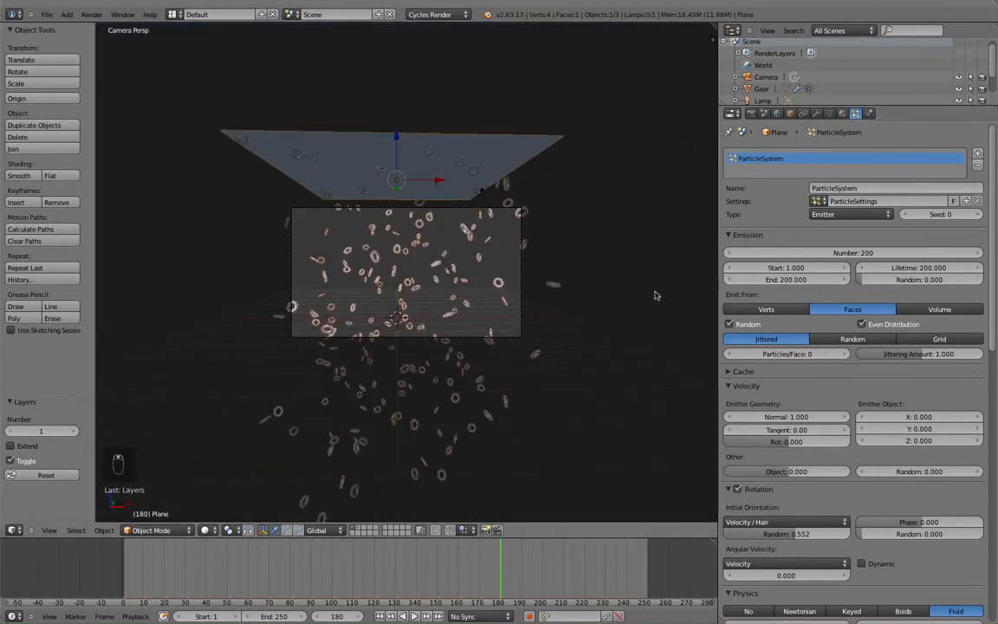
scroll(596, 308, "up", 4)
key("a")
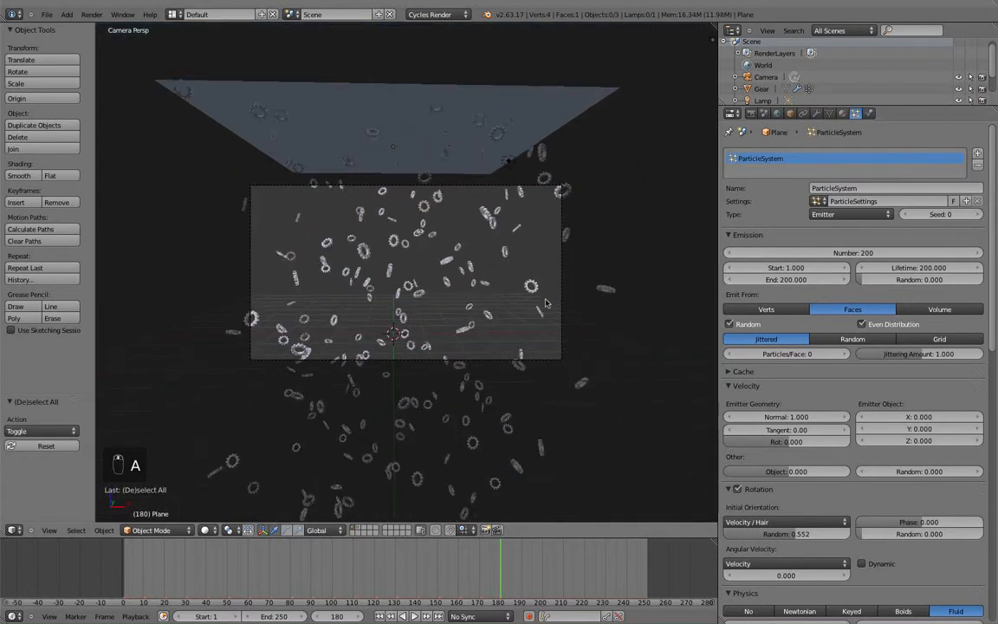
scroll(486, 297, "up", 3)
scroll(382, 289, "down", 6)
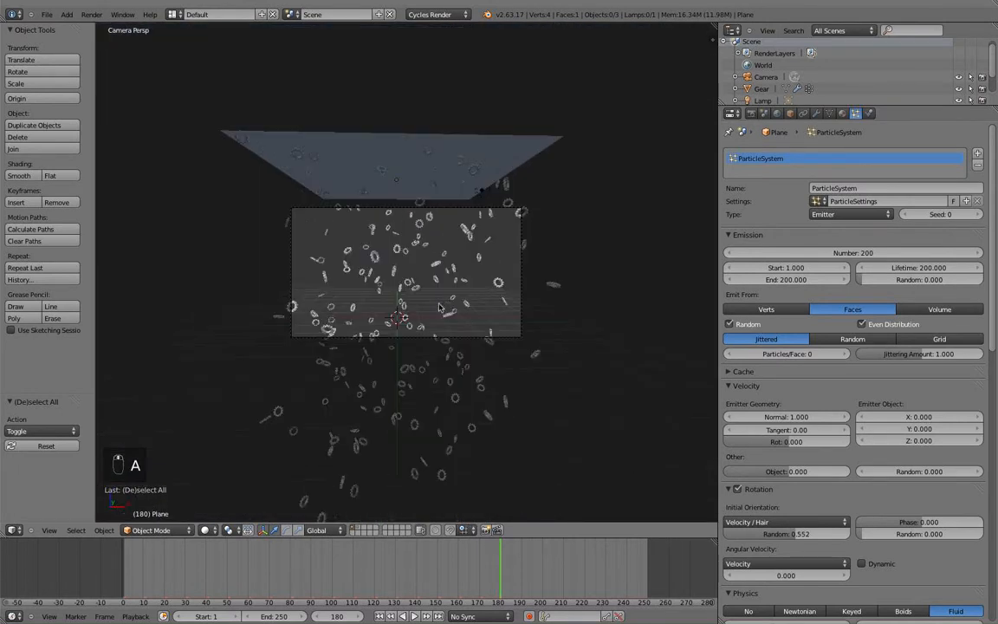
middle_click_drag(401, 277, 410, 318)
scroll(424, 316, "down", 3)
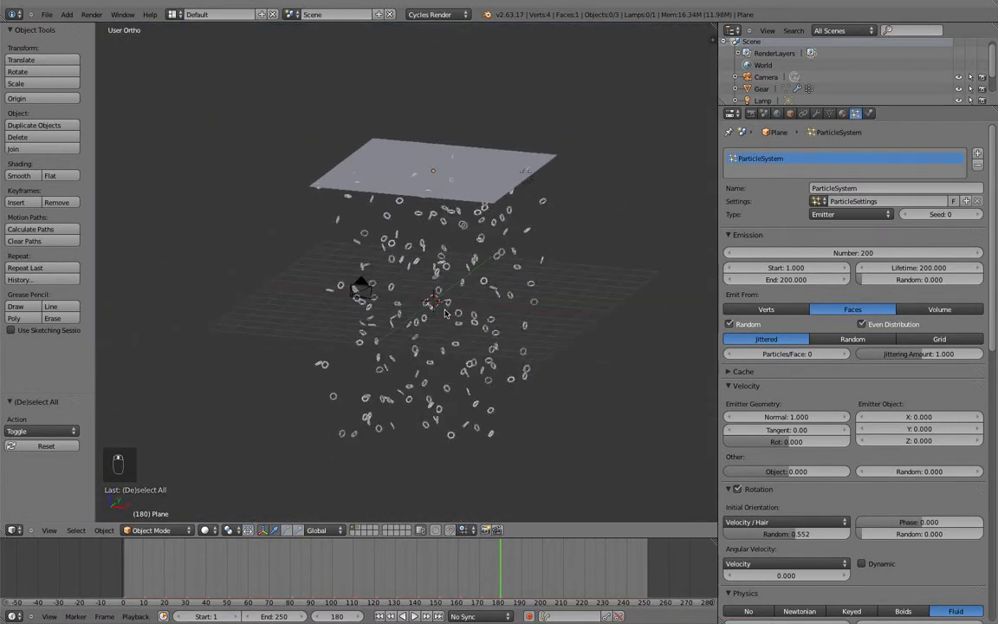
Step: Add a cube on layer 2 and move it about 6.3 units along X so it sits beside the gear
key("2")
scroll(480, 318, "up", 3)
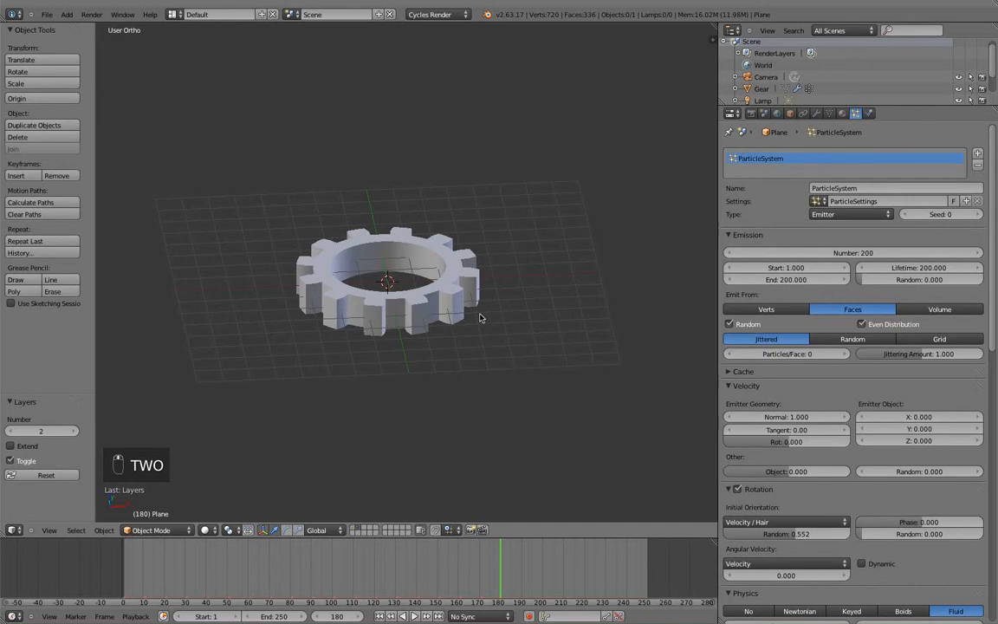
key("shift+a")
mouse_move(479, 313)
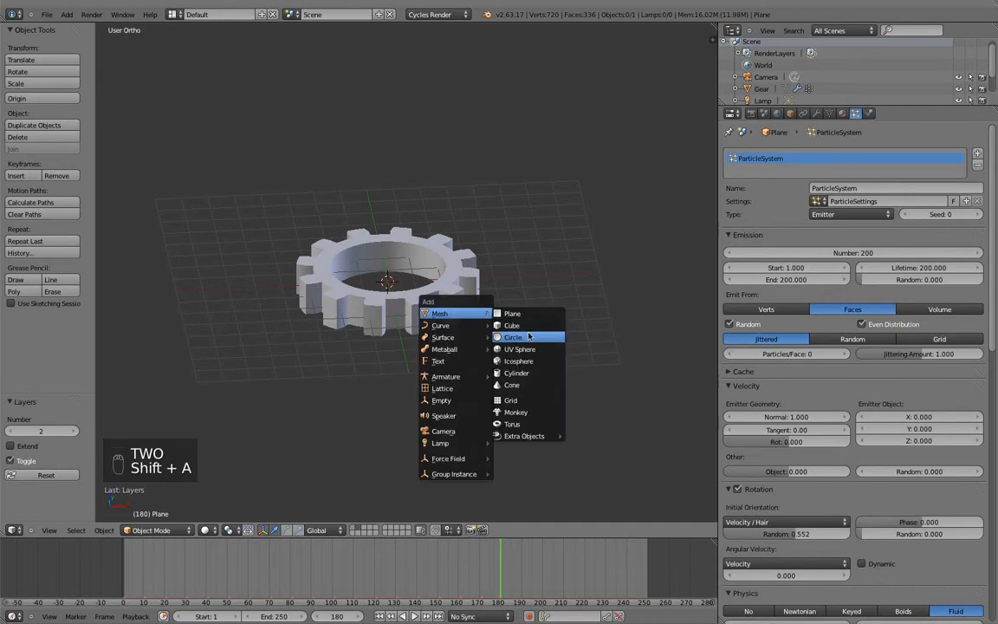
left_click(527, 324)
key("g")
key("x")
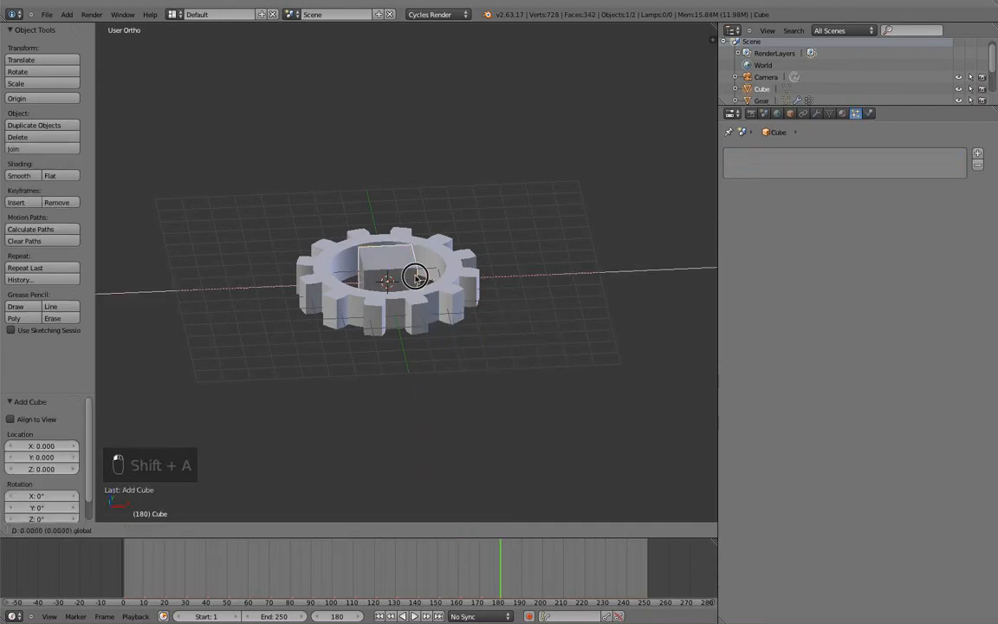
left_click(581, 274)
Step: Put the gear and the cube together in a new group, then clear the selection
right_click(474, 278)
right_click(527, 276, "shift")
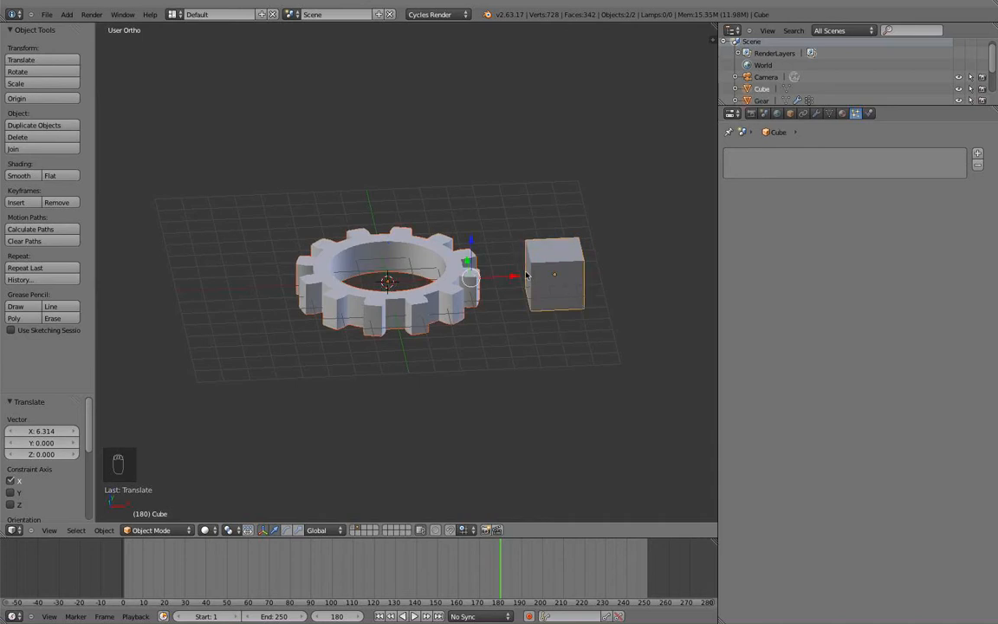
key("ctrl+g")
key("a")
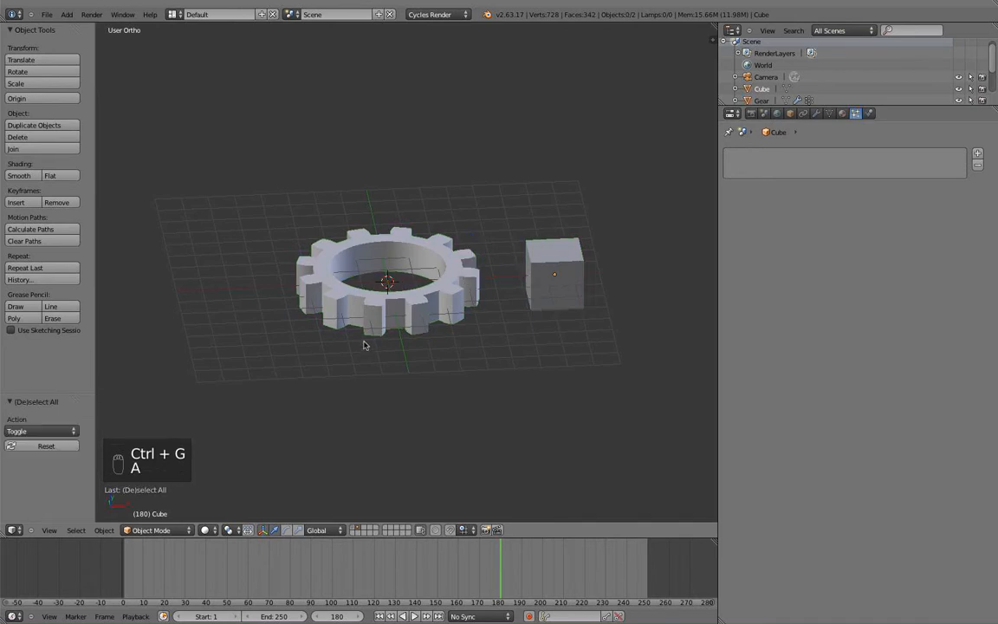
Step: On layer 1, switch the emitter plane's particle rendering from Object to Group, using "Group" as the dupli group
key("1")
right_click(429, 171)
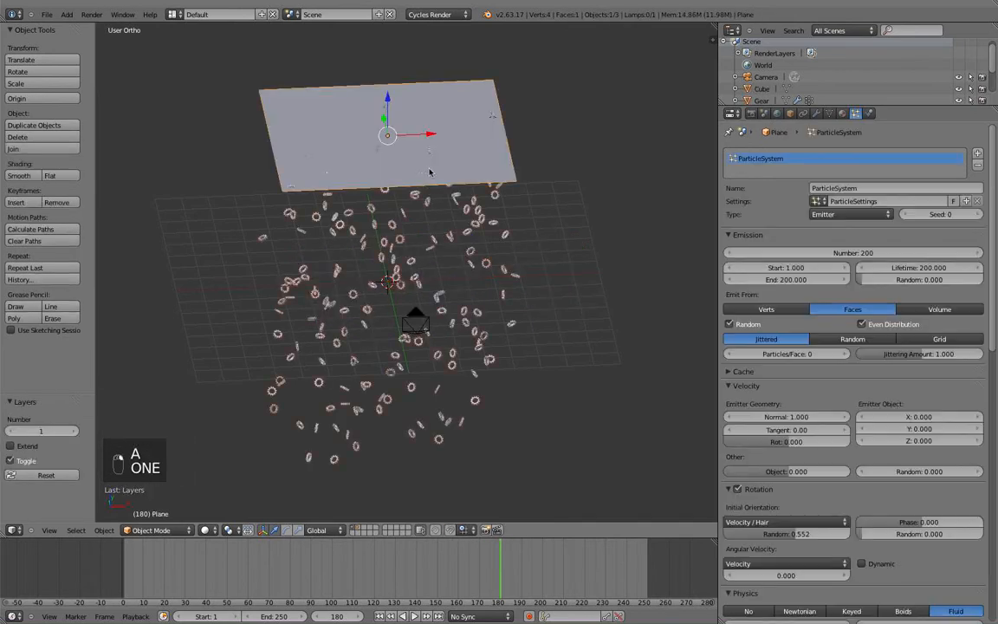
scroll(901, 338, "down", 5)
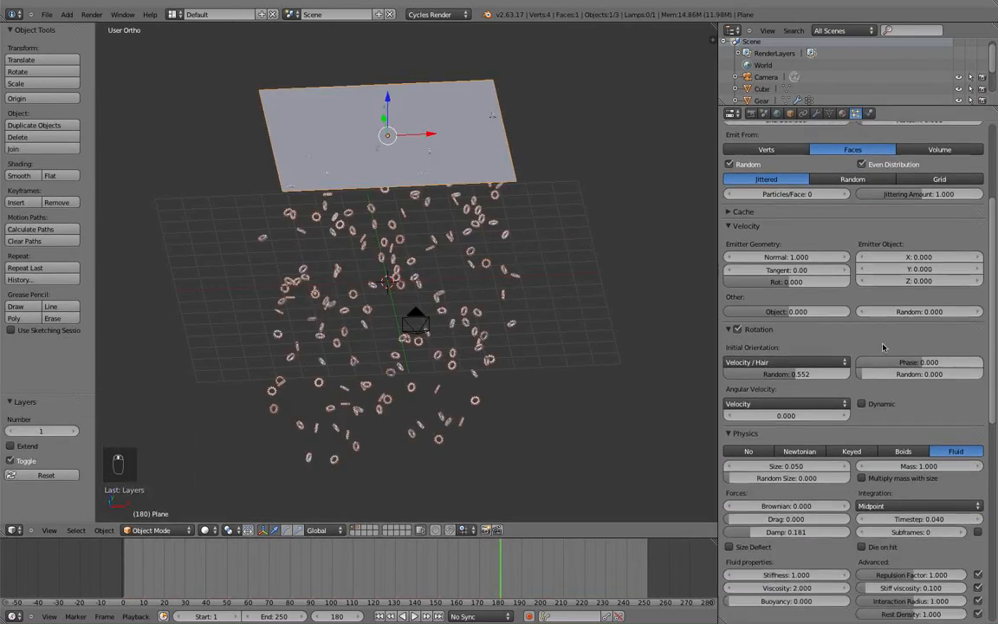
scroll(882, 345, "down", 10)
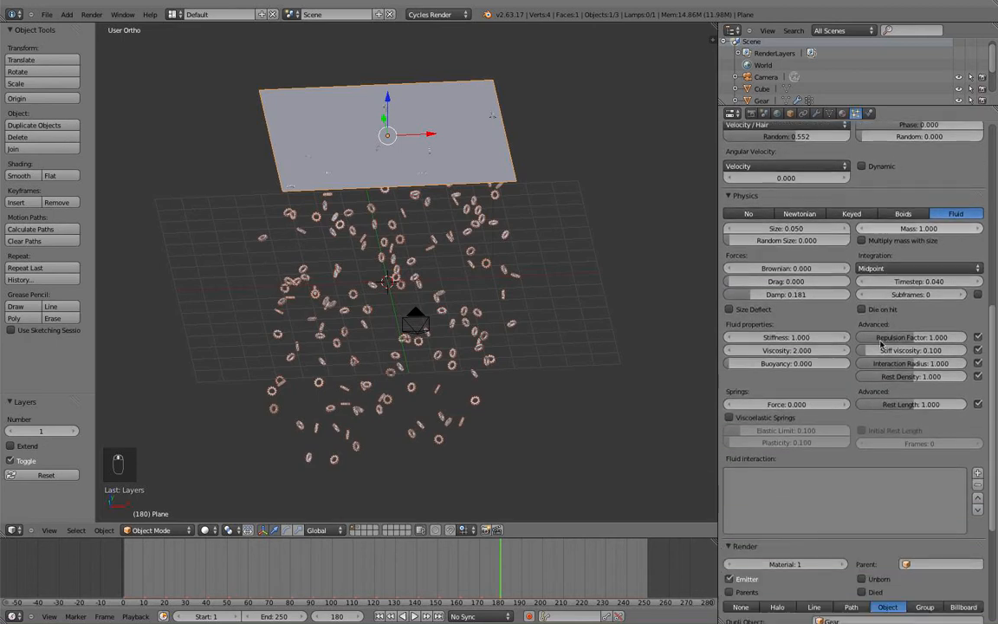
scroll(881, 344, "down", 5)
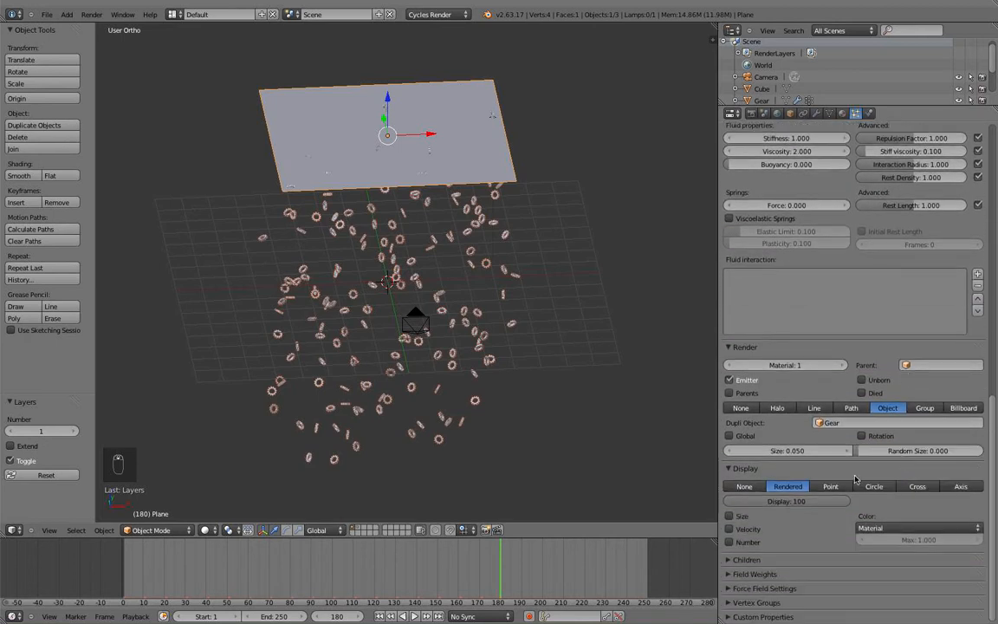
left_click(818, 423)
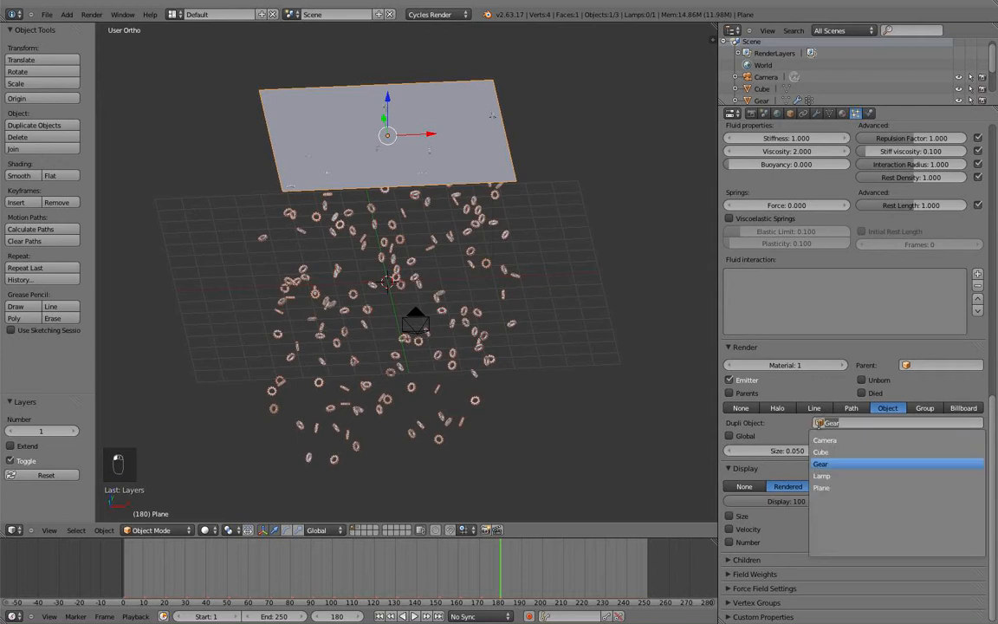
left_click(924, 412)
left_click(818, 422)
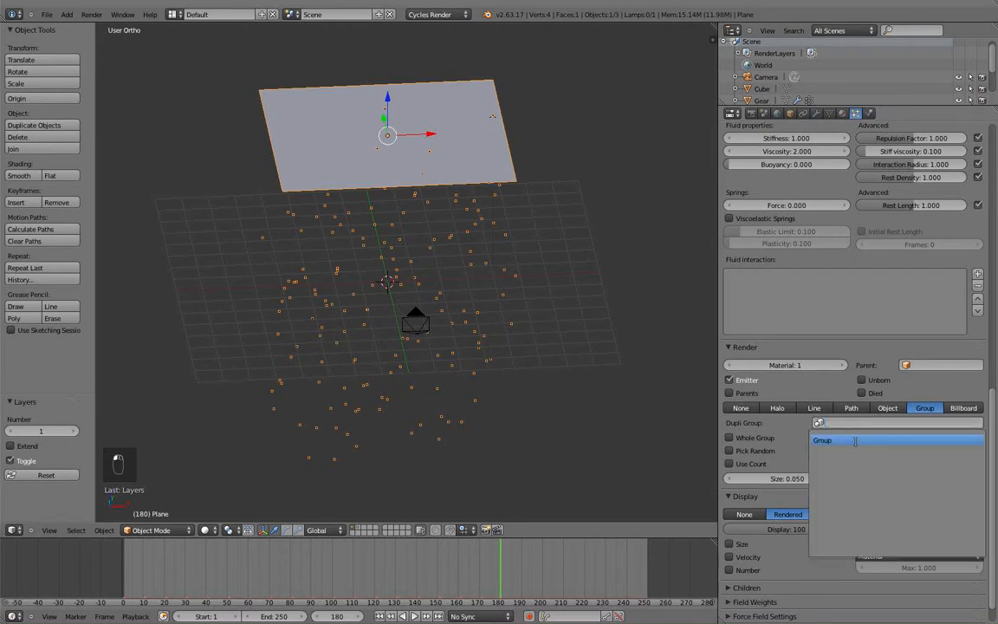
left_click(849, 442)
Step: Play the animation through the camera, stop it and examine the falling mix of gears and cubes up close
middle_click_drag(438, 303, 411, 268)
scroll(381, 297, "up", 5)
key("KP_0")
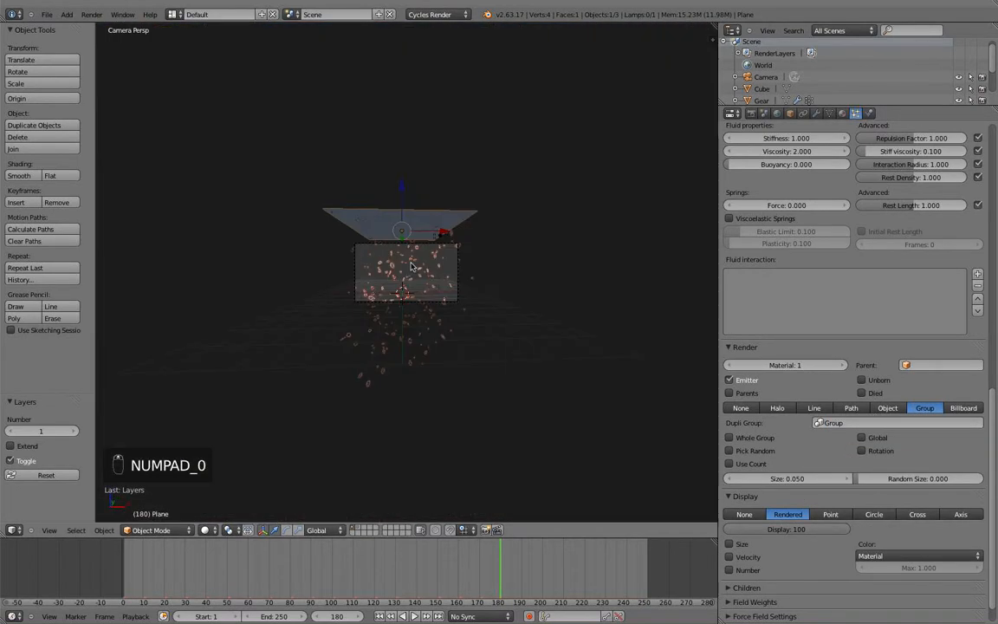
key("alt+a")
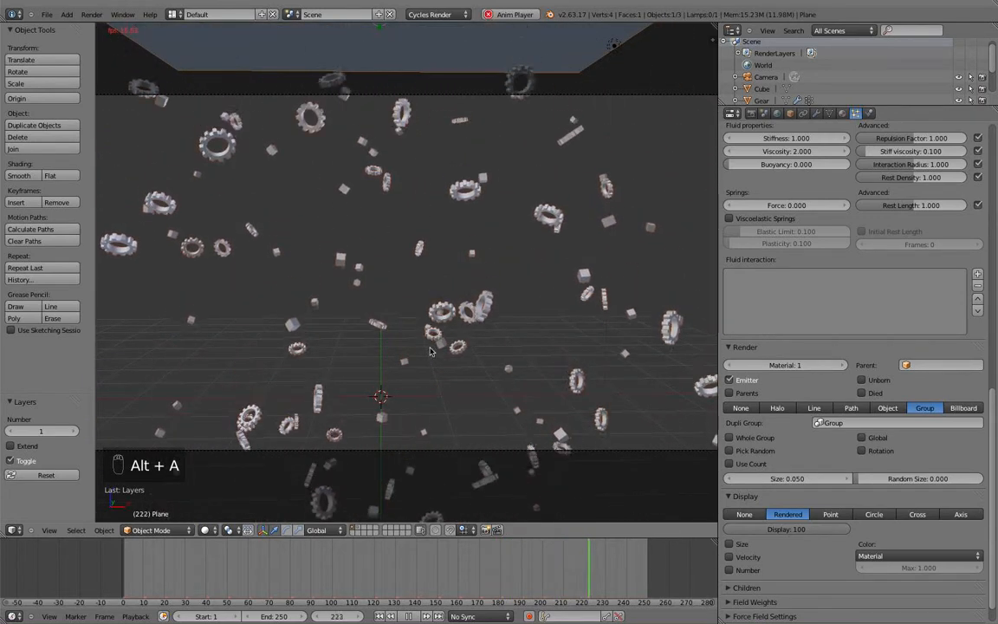
key("alt+a")
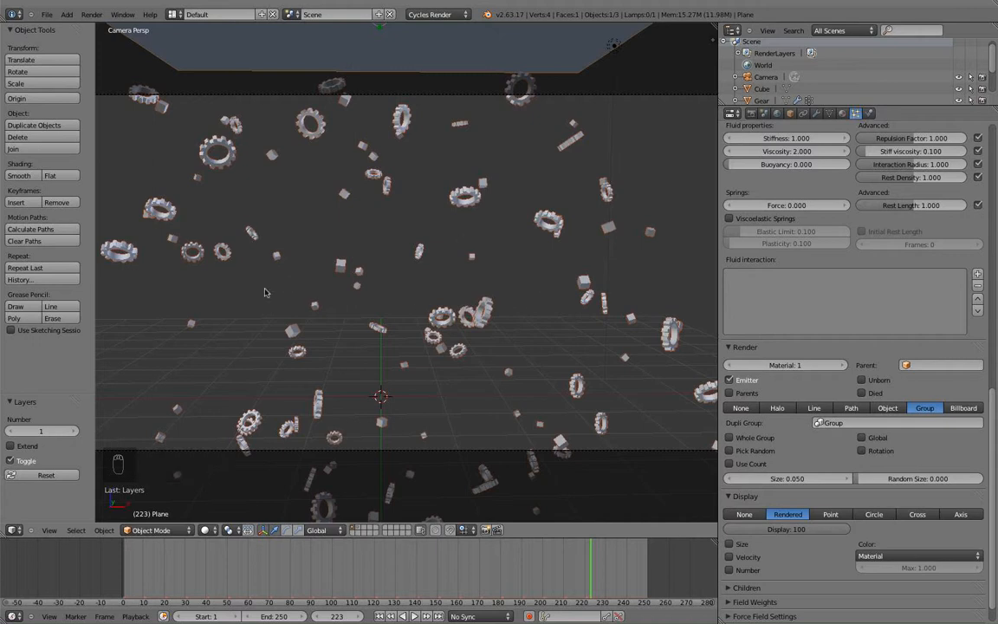
scroll(292, 277, "up", 4)
scroll(292, 277, "down", 5)
scroll(340, 259, "up", 2)
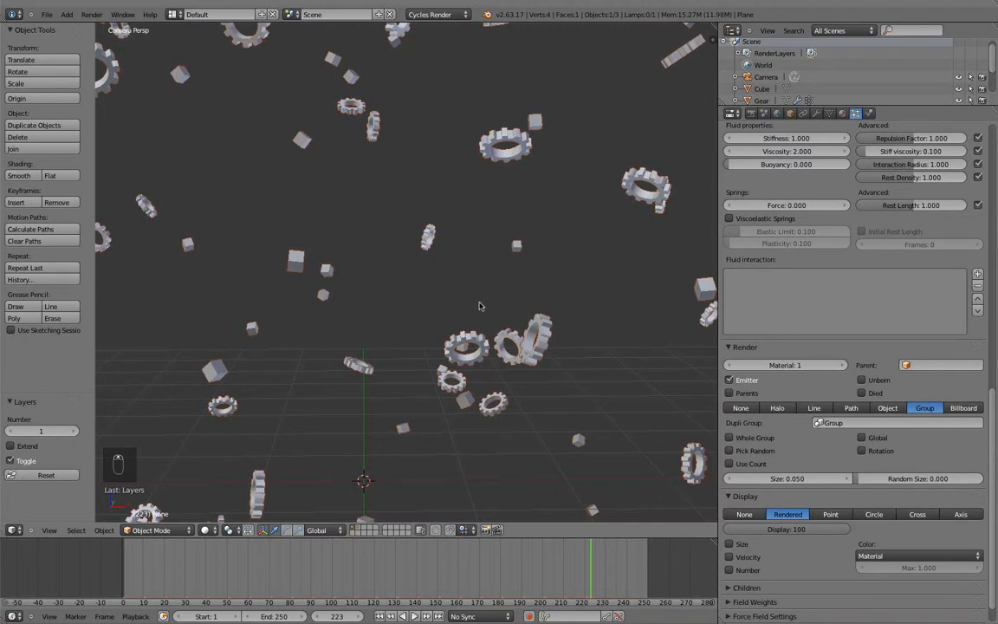
scroll(468, 302, "down", 2)
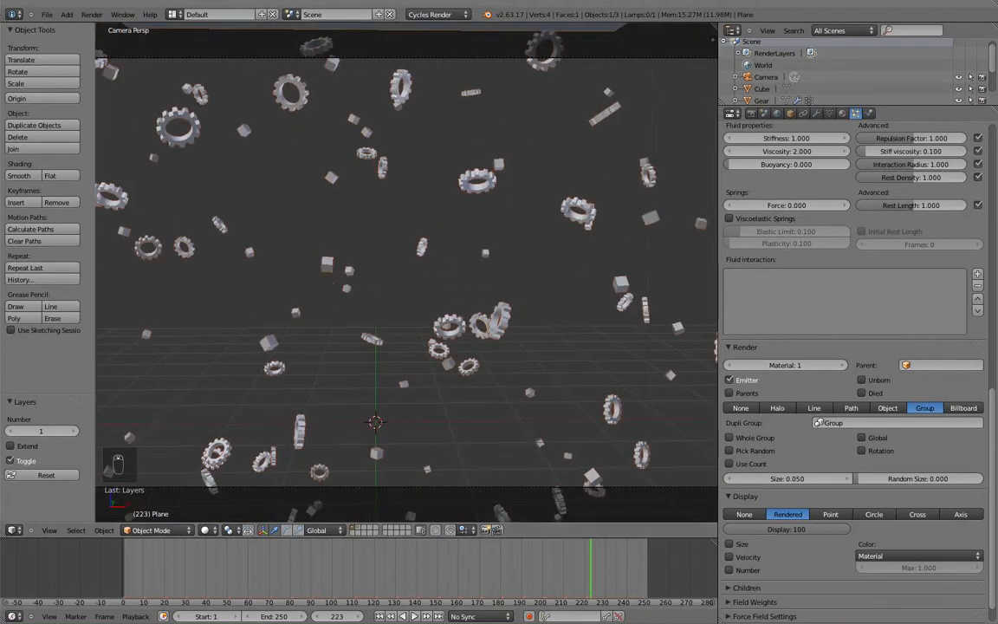